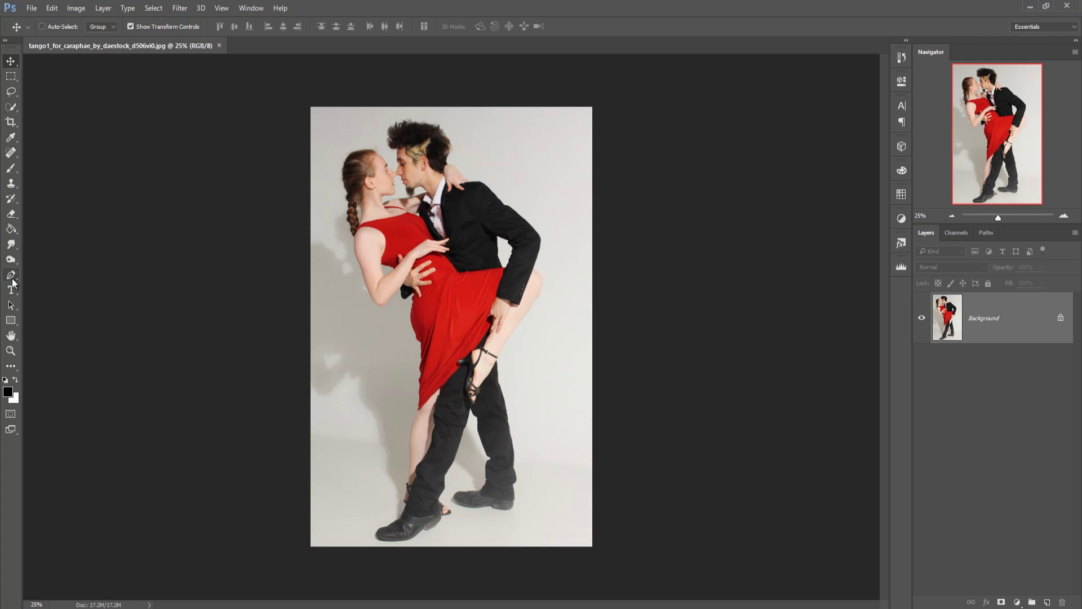
Trace the dancing couple's outline with a Pen tool path, starting at the peak of the gap between the man's legs
left_click_drag(15, 276, 47, 272)
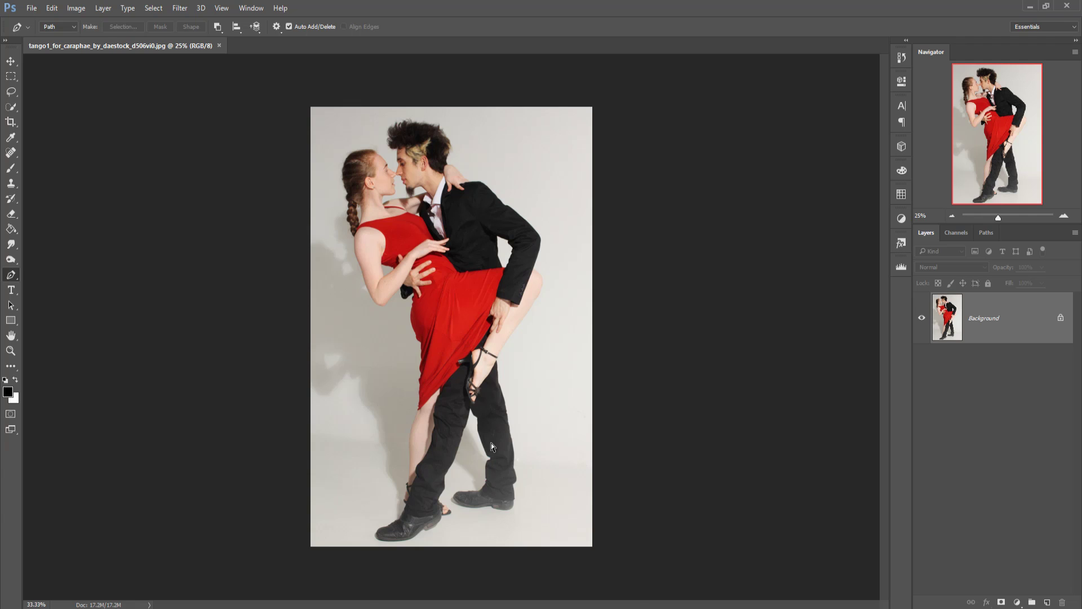
key("ctrl+1")
key("ctrl+plus")
key("ctrl+plus")
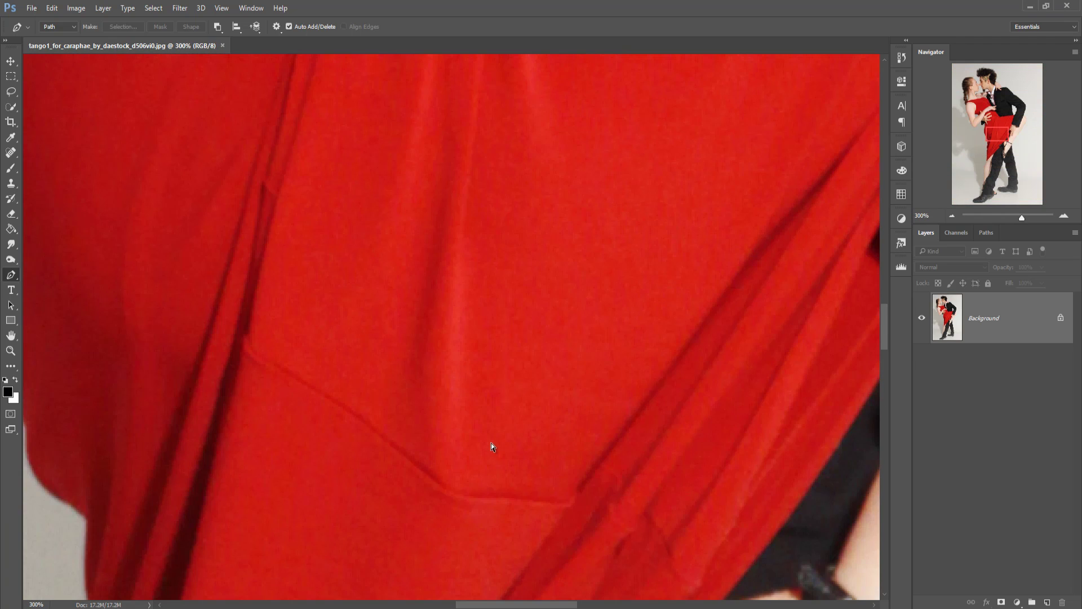
left_click_drag(530, 462, 474, 198)
scroll(509, 432, "down", 10)
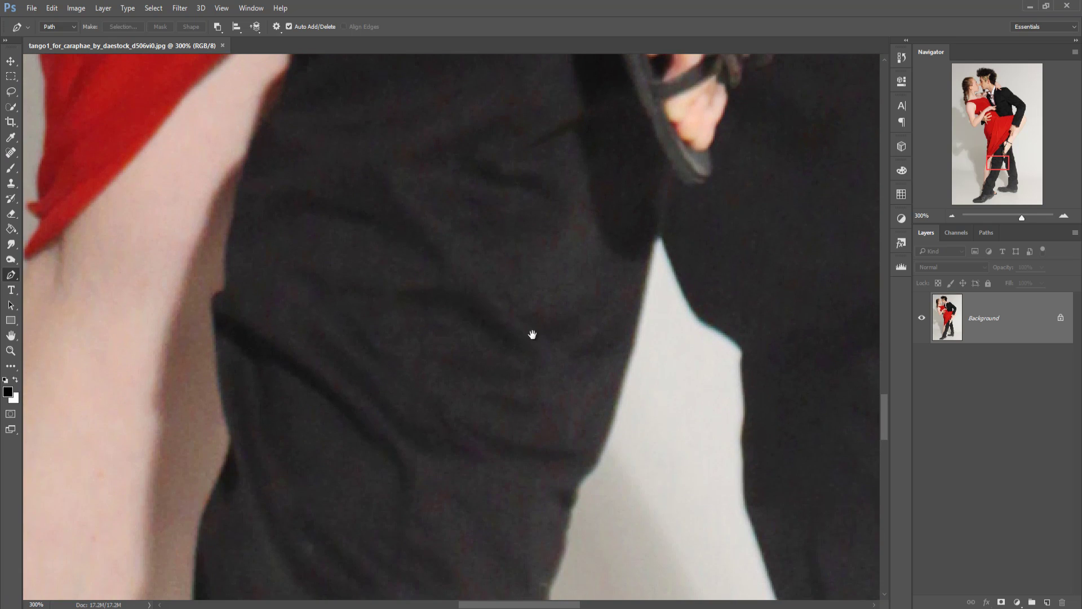
left_click_drag(532, 335, 854, 167)
left_click_drag(505, 276, 316, 558)
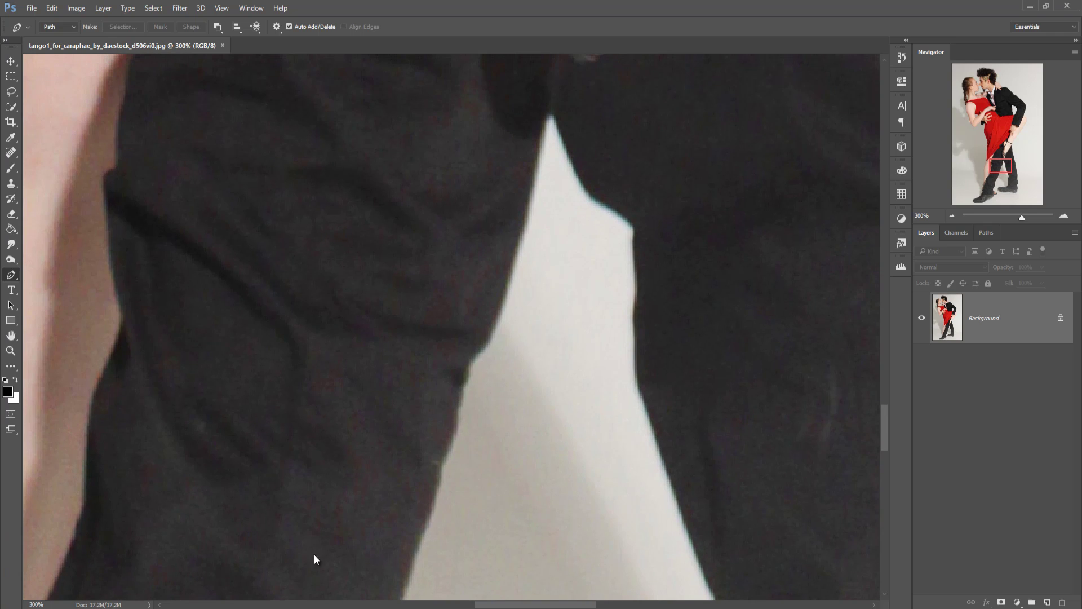
left_click(549, 115)
left_click_drag(536, 146, 535, 158)
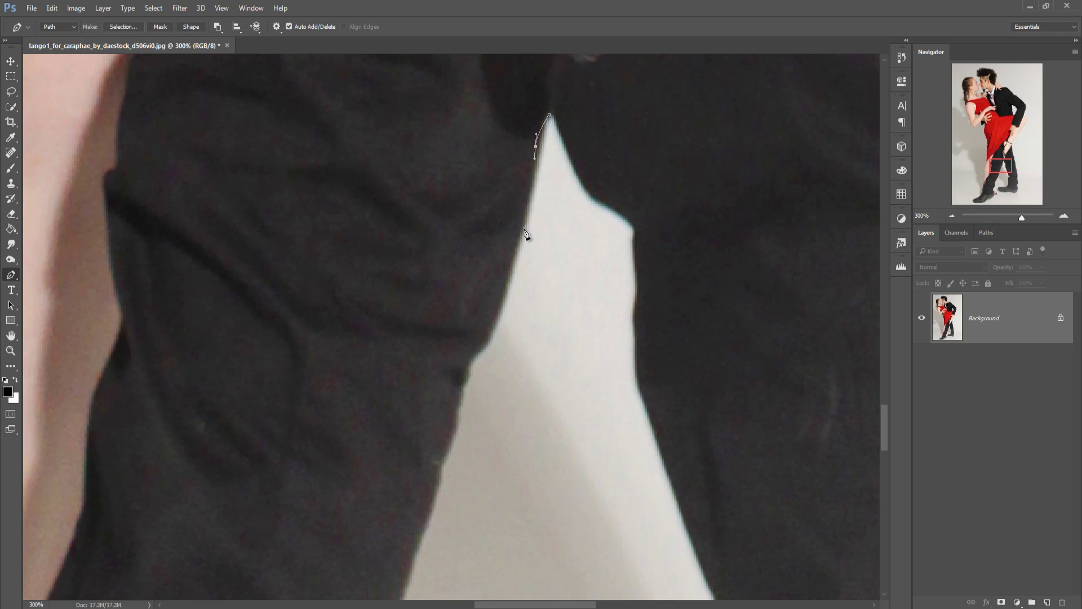
left_click(521, 251)
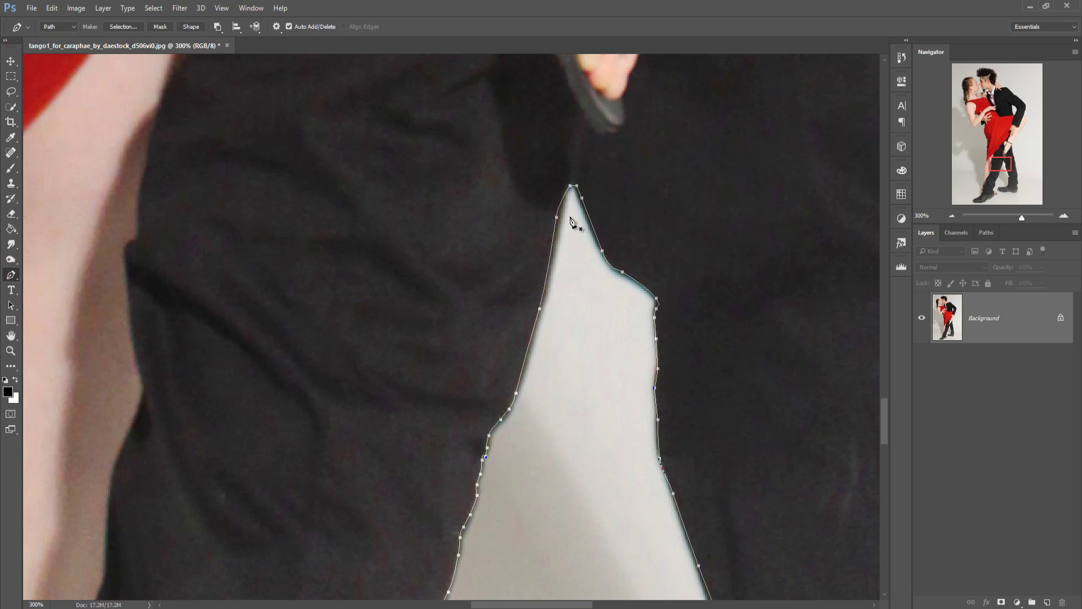
Convert the path around the couple into a new anti-aliased selection with a feather radius of 0 pixels
key("ctrl+minus")
key("ctrl+minus")
key("ctrl+minus")
key("ctrl+minus")
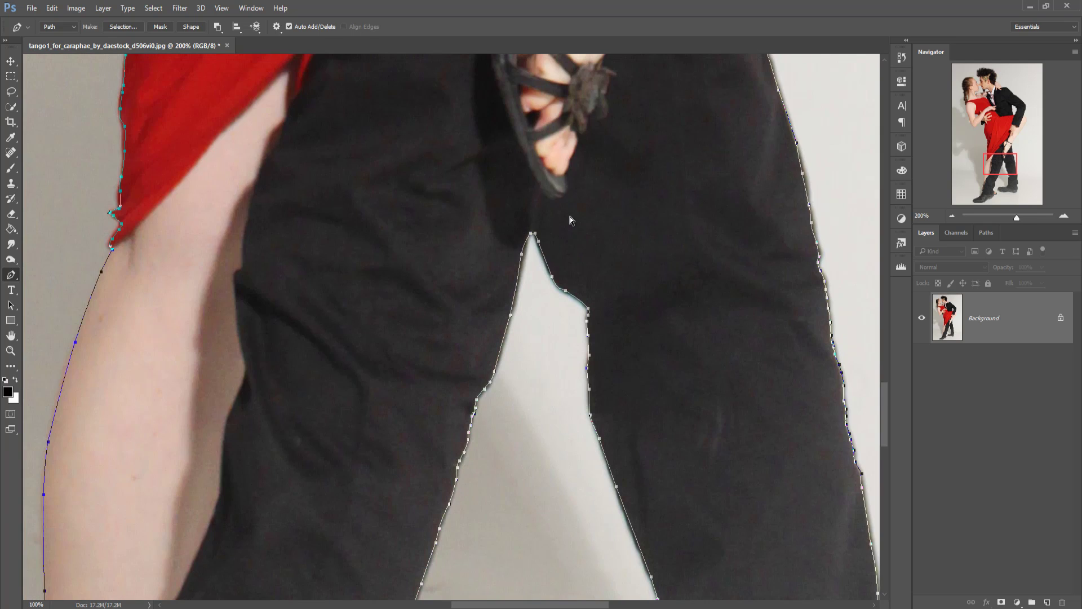
key("ctrl+minus")
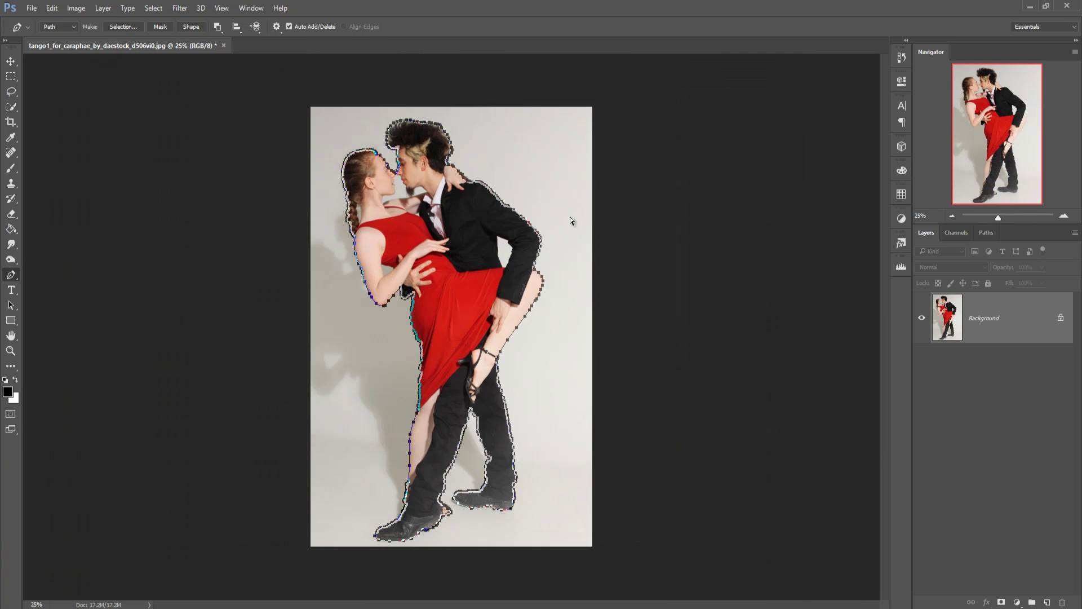
right_click(445, 255)
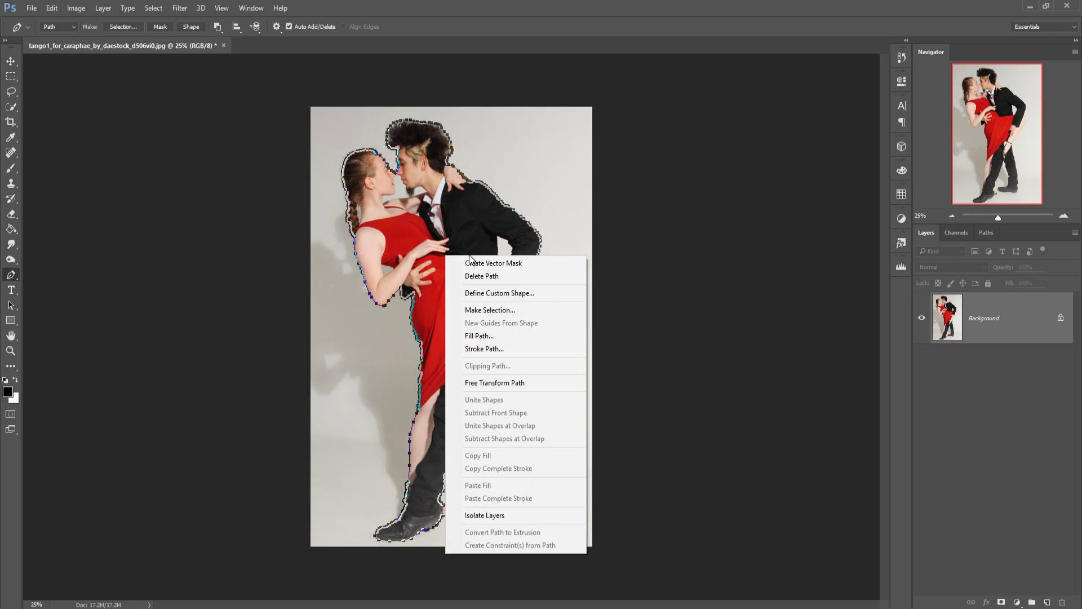
left_click(505, 309)
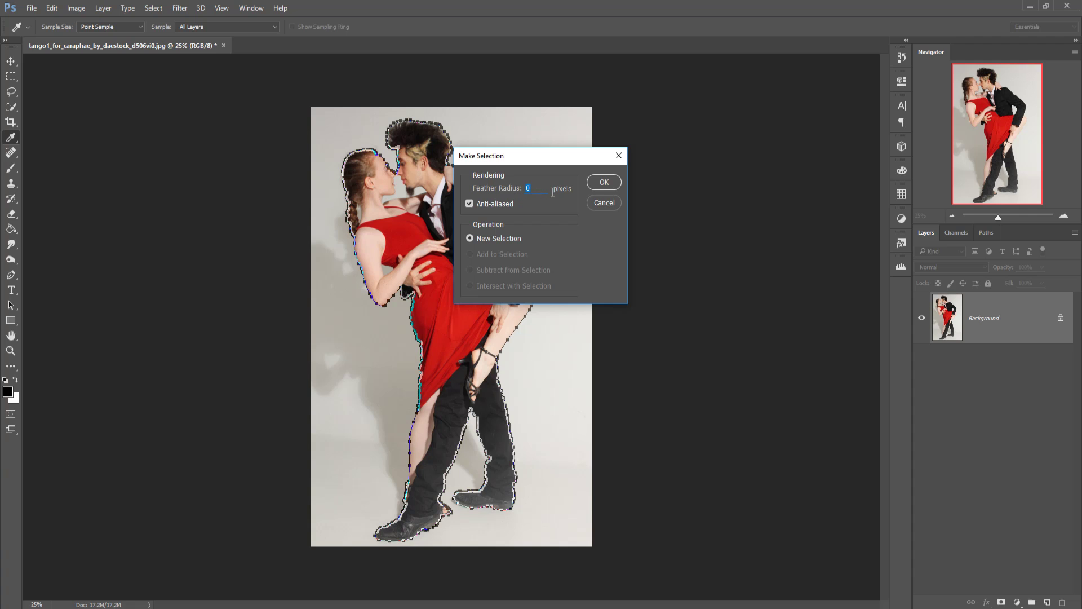
left_click(602, 183)
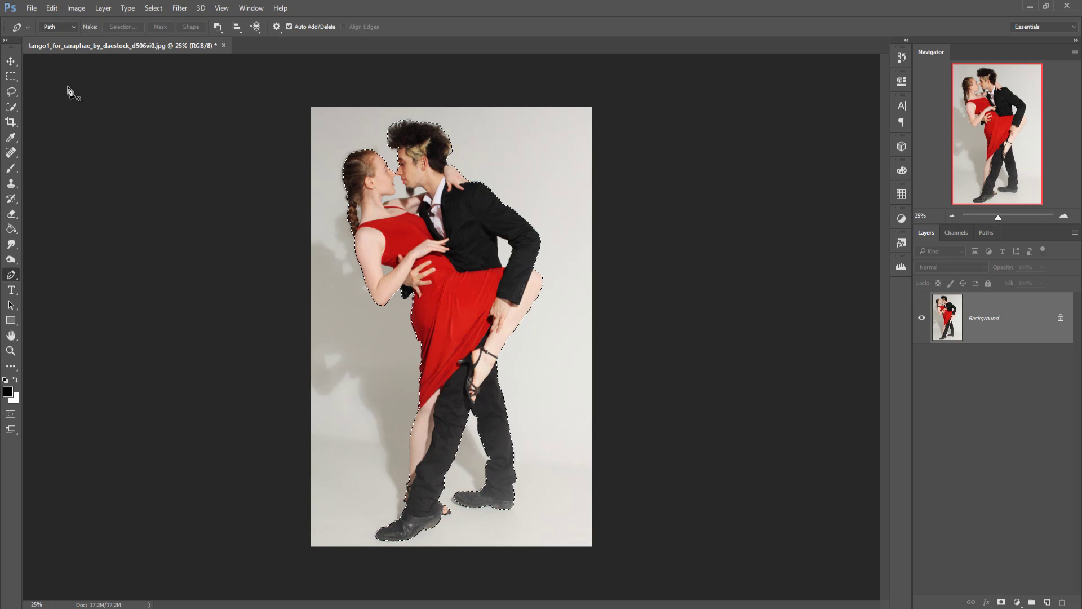
Create a new document from the 1920 px X 1080 px preset at 300 pixels/inch with a white background
left_click(32, 8)
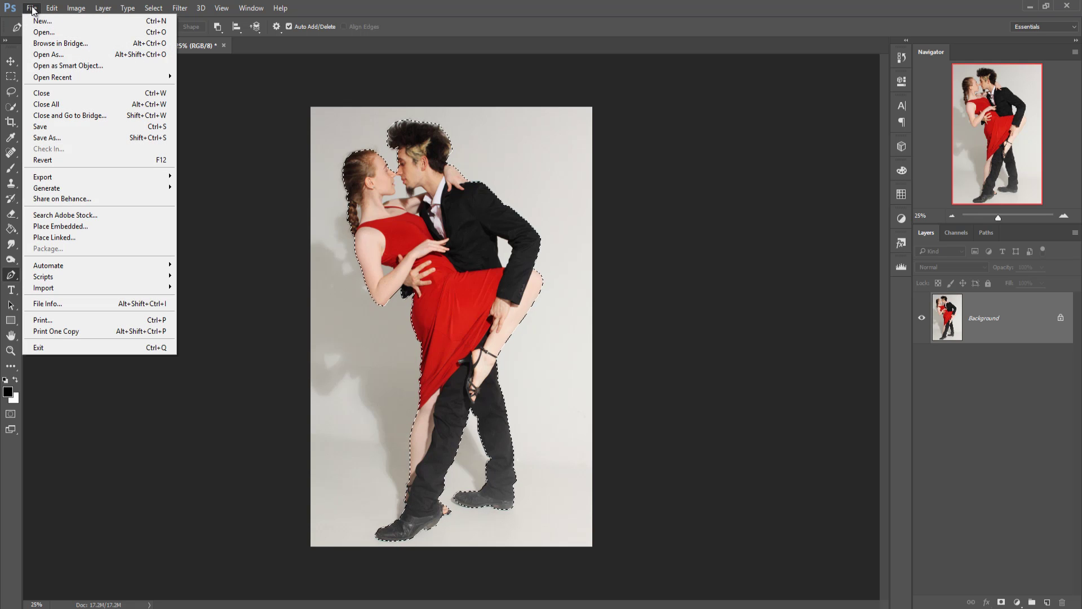
left_click(41, 21)
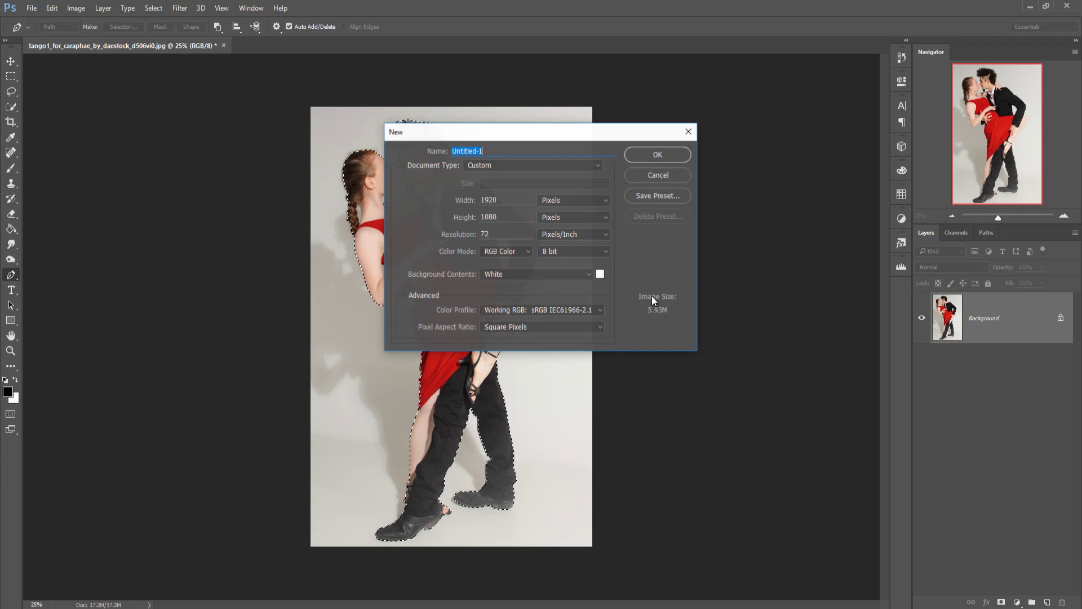
left_click(597, 164)
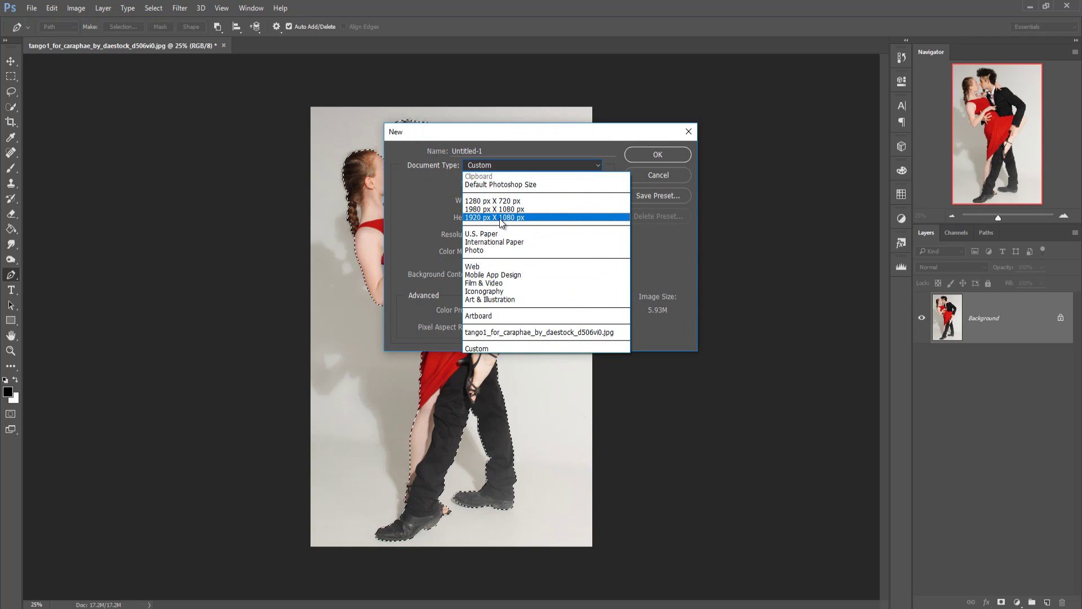
left_click(500, 220)
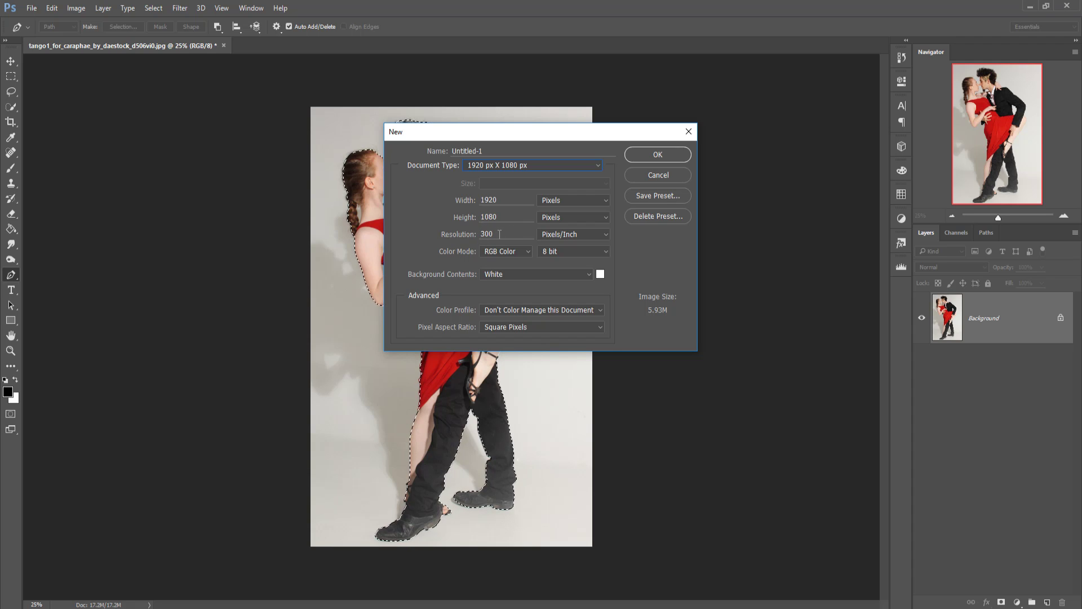
left_click(644, 155)
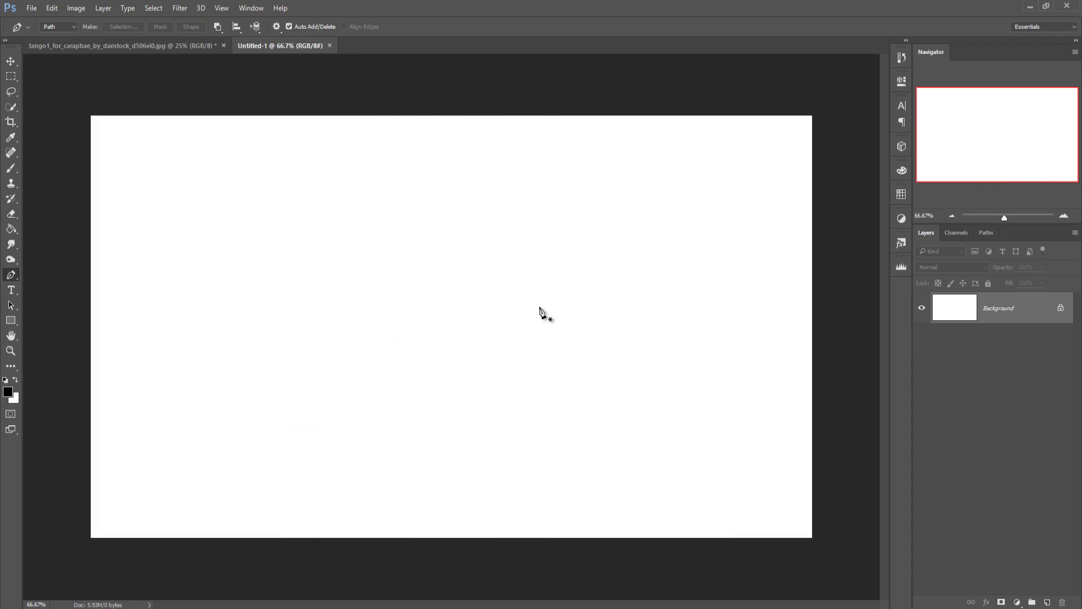
Add a Gradient fill layer above the white background, based on the Blue gradient preset
left_click(9, 62)
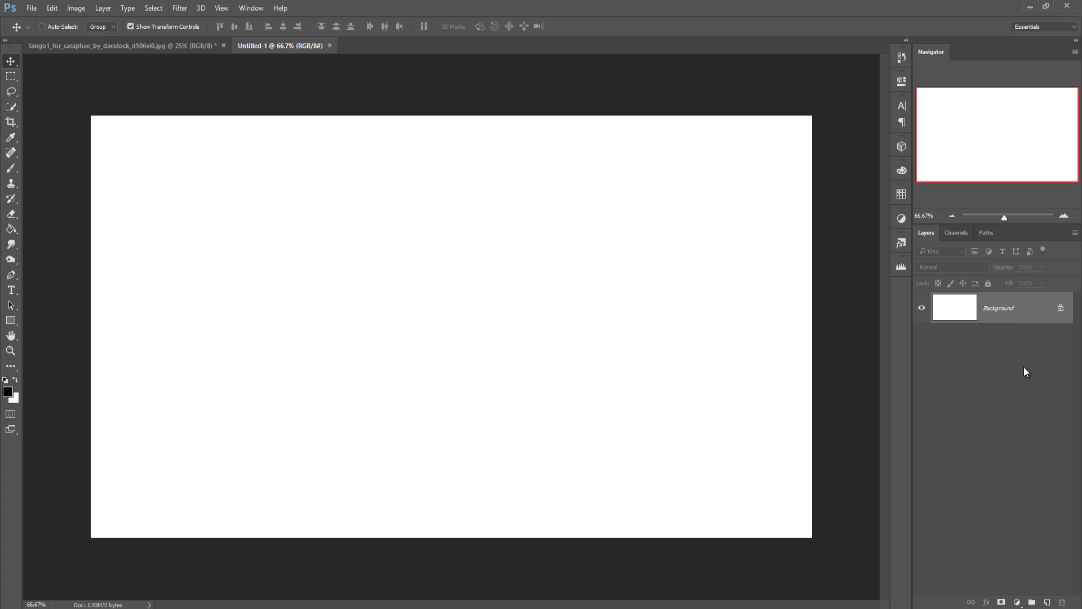
left_click(1017, 602)
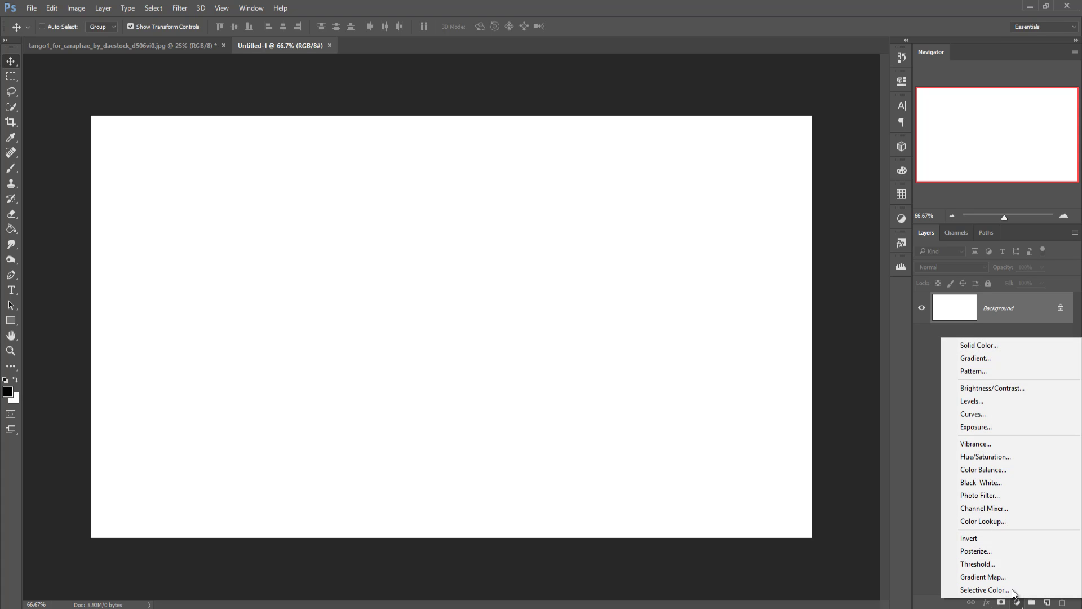
left_click(970, 362)
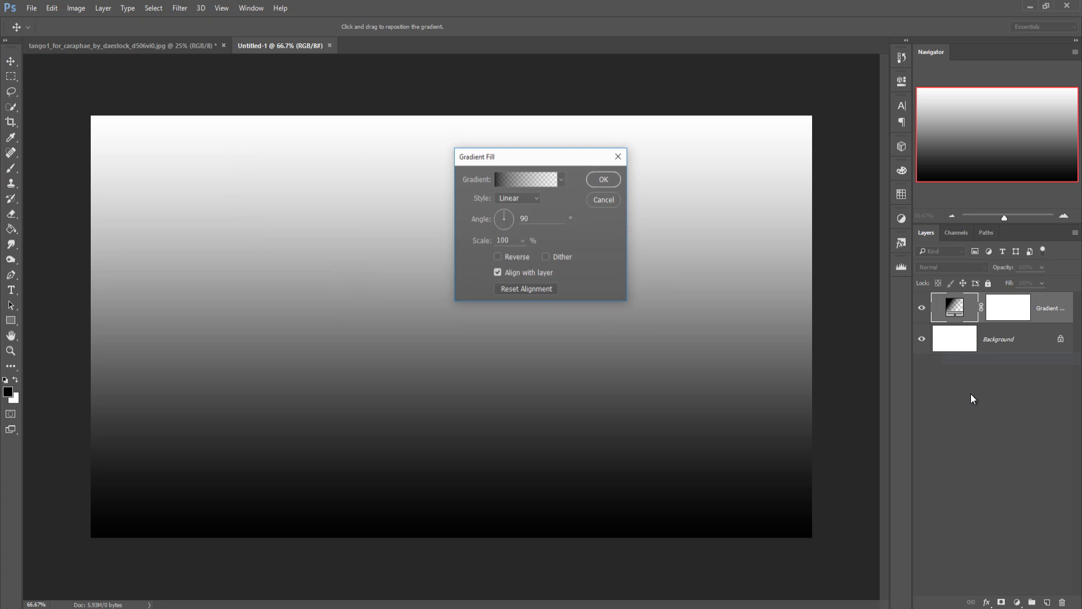
left_click(518, 179)
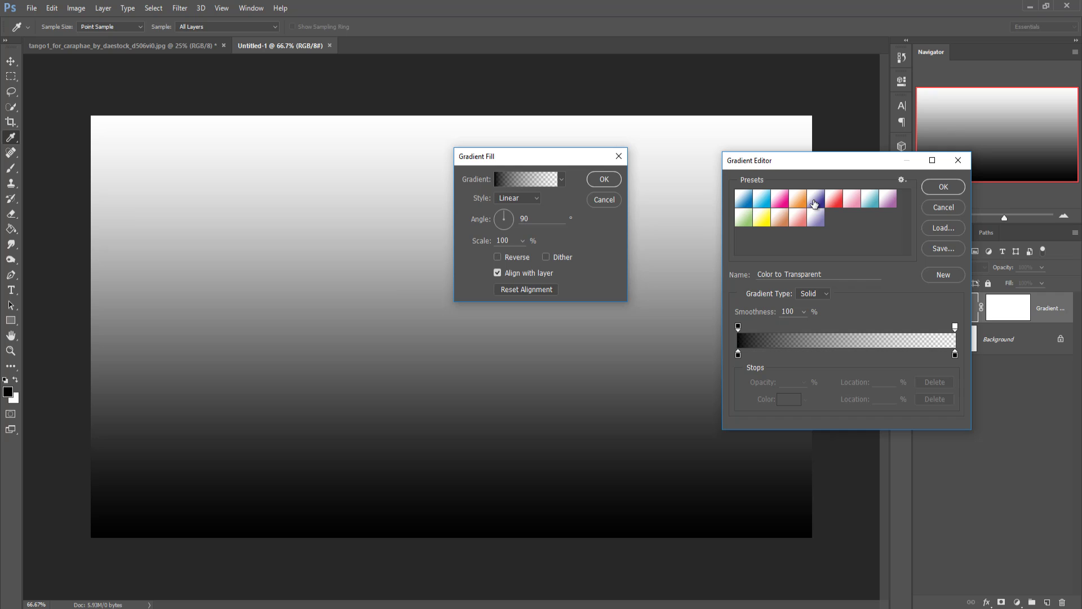
left_click(740, 204)
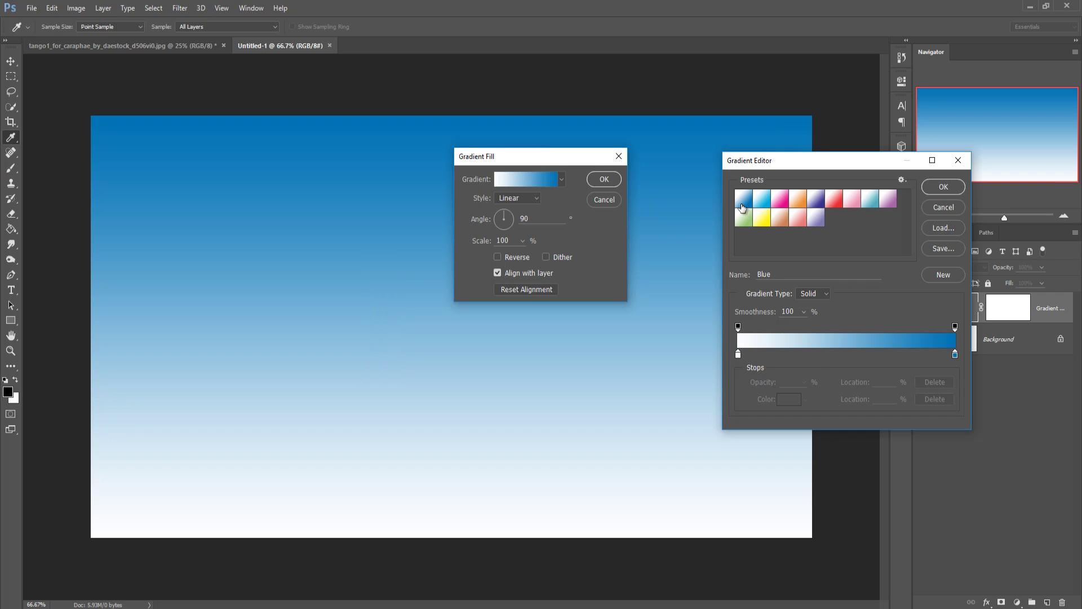
Recolour the gradient with a black start stop and a 4596c7 blue end stop, and accept the edited gradient
left_click(739, 354)
left_click(788, 399)
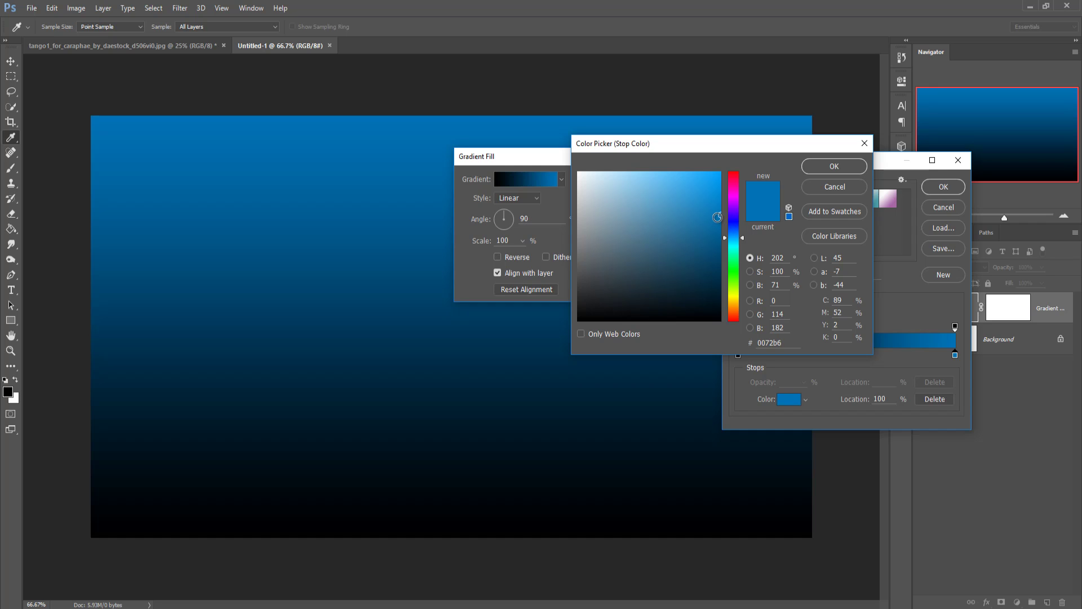
left_click_drag(719, 216, 712, 250)
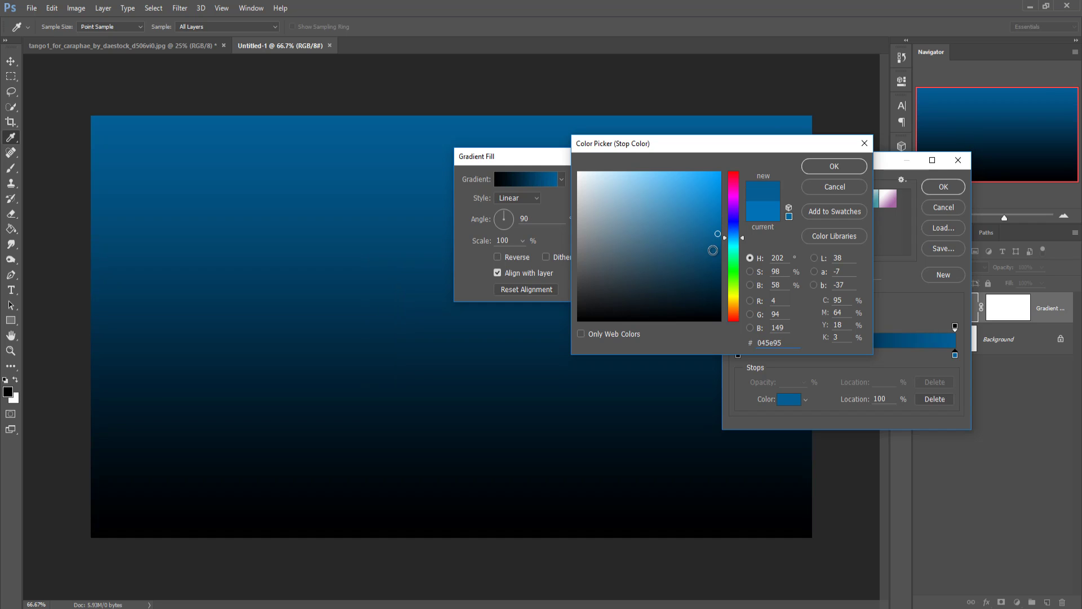
left_click(641, 237)
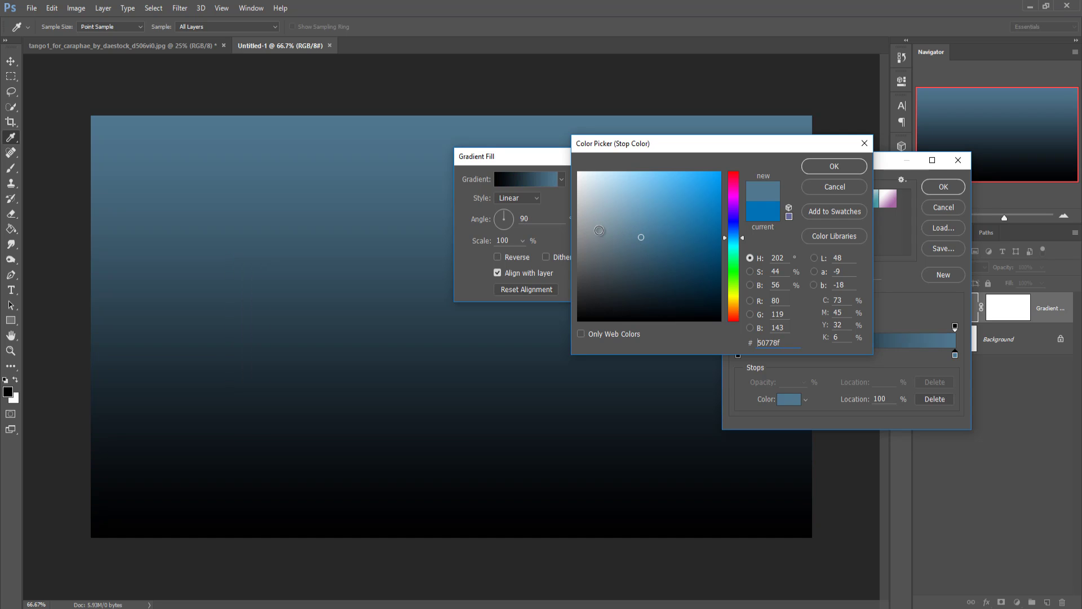
left_click(607, 236)
left_click(598, 232)
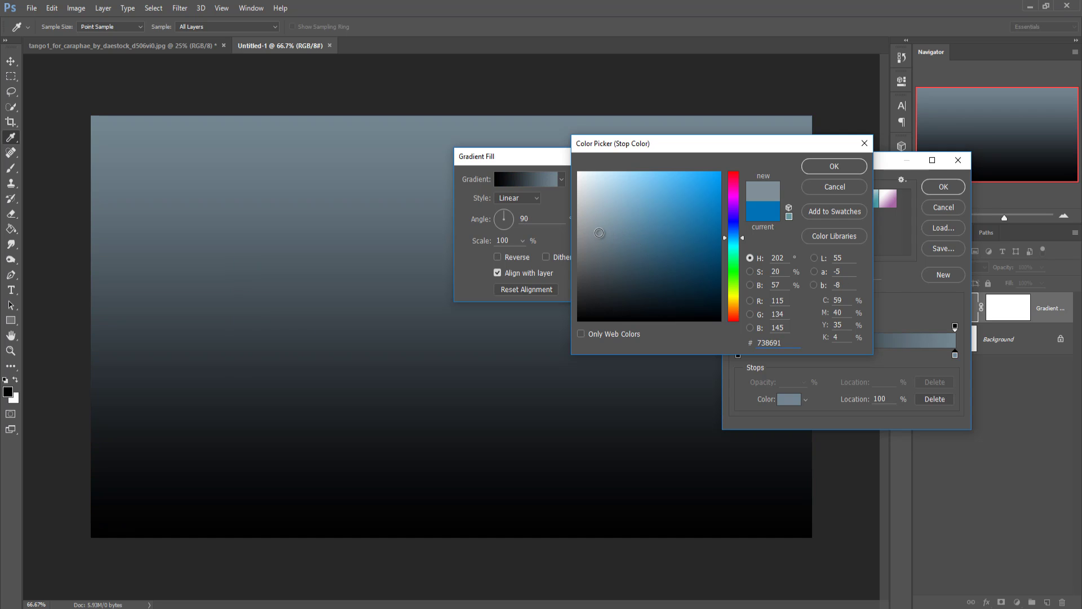
left_click(671, 176)
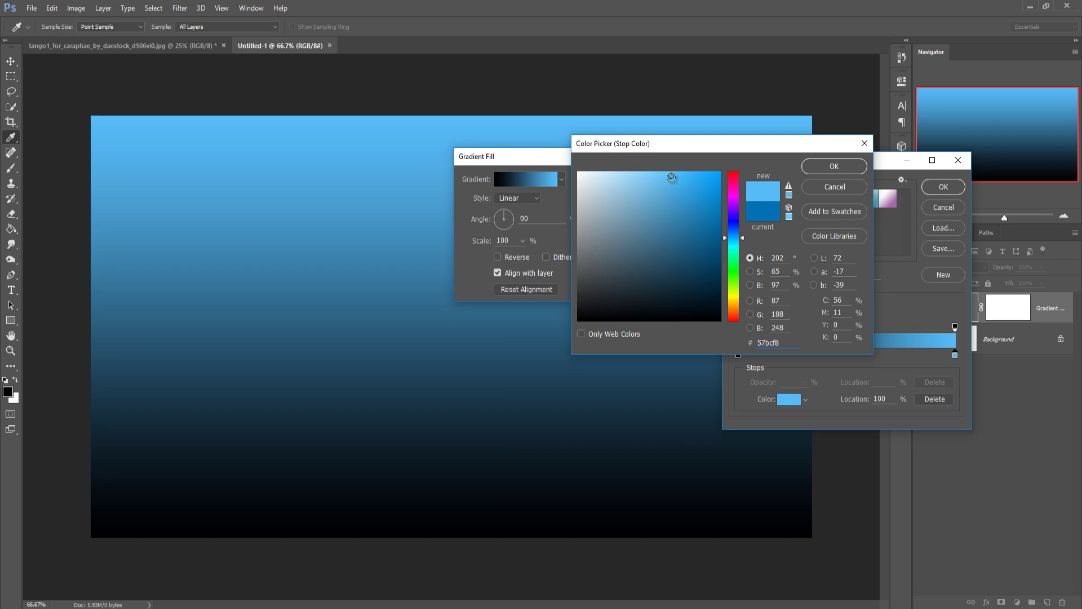
left_click(672, 205)
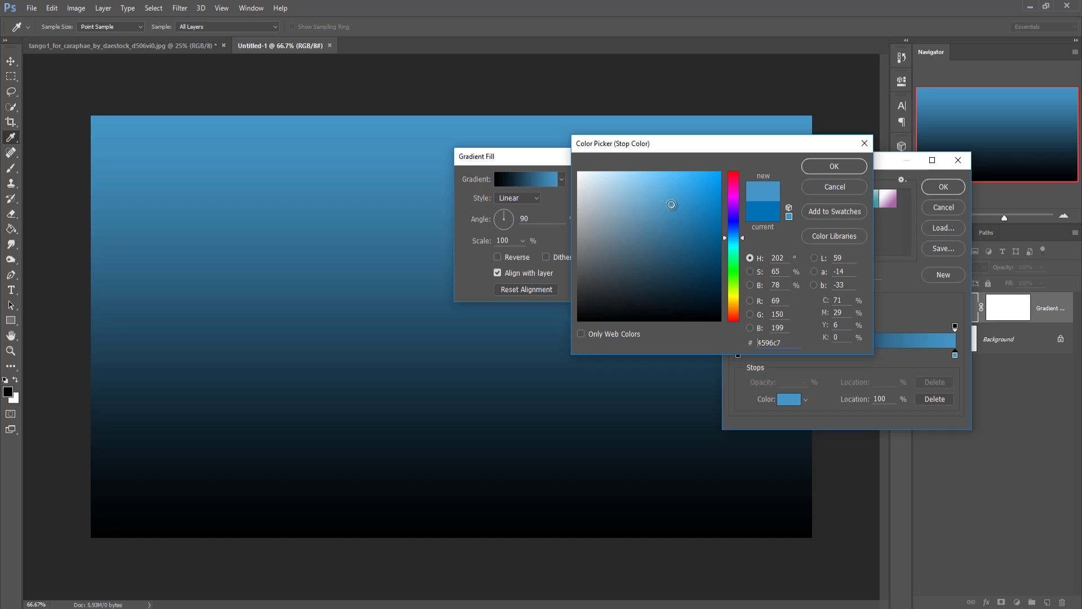
left_click(833, 166)
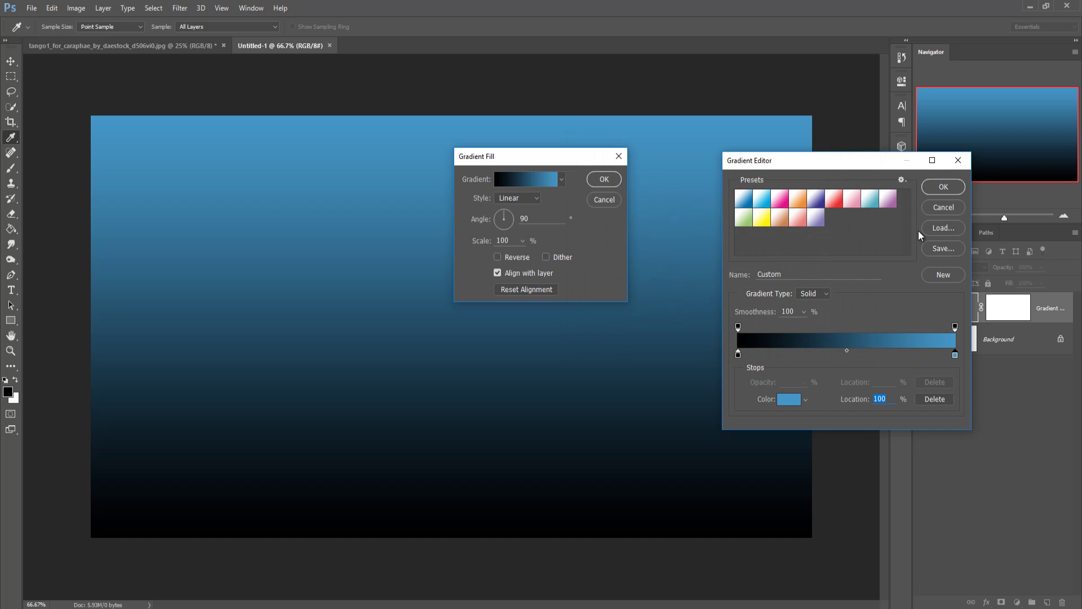
left_click(932, 188)
Make the gradient fill Radial and reversed, with its scale set to 264%
left_click(533, 200)
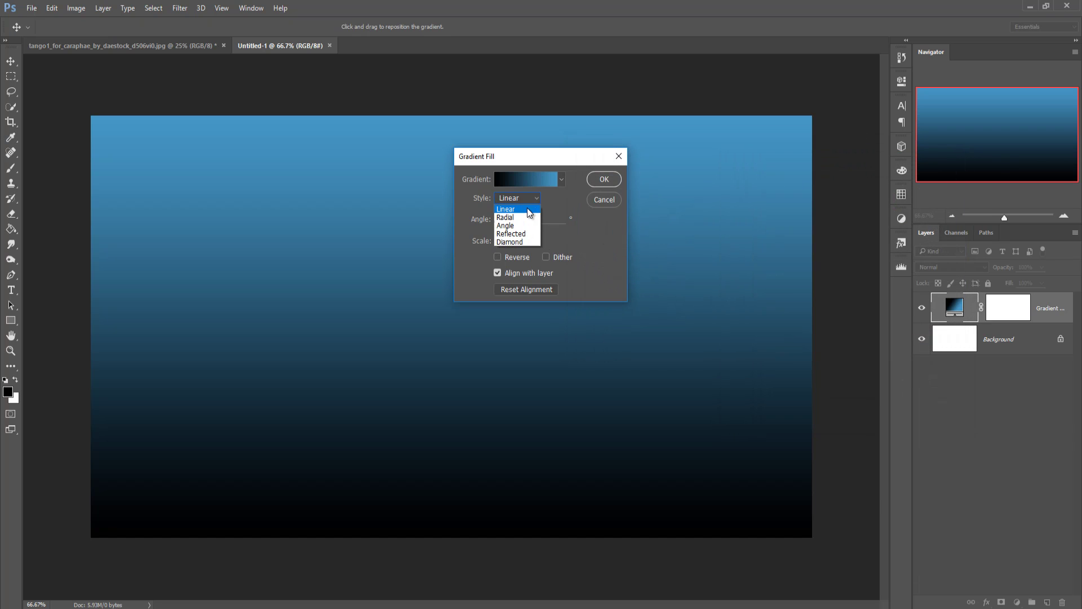
left_click(523, 216)
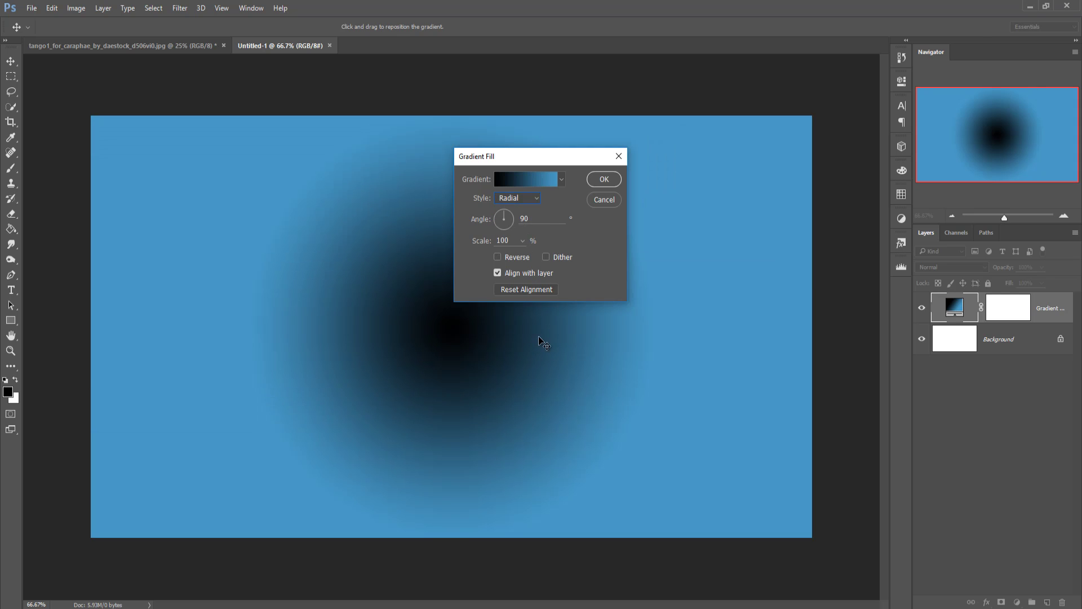
left_click(497, 257)
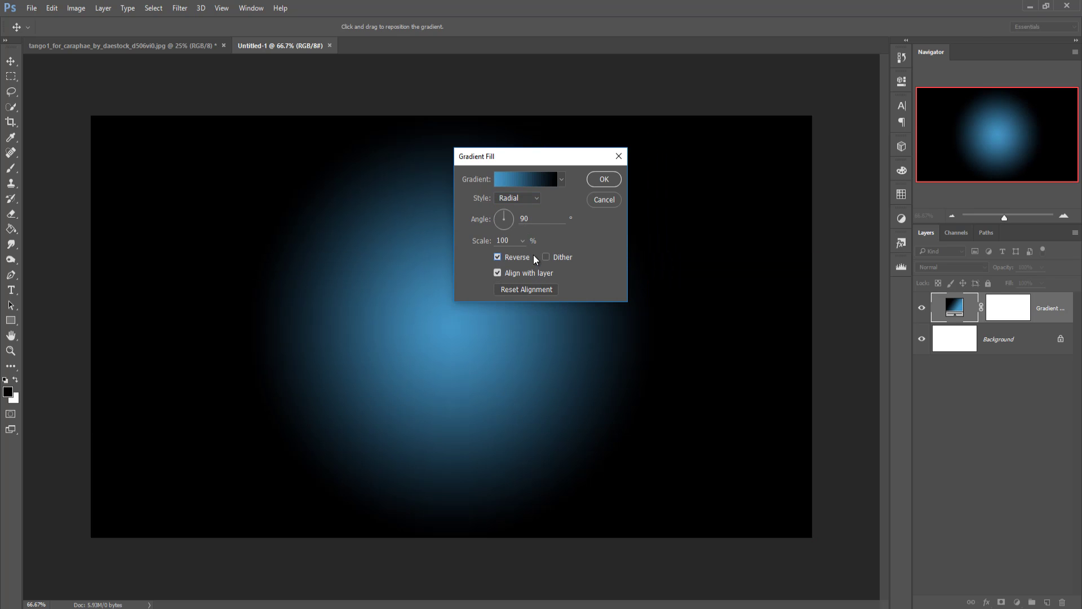
left_click(523, 240)
left_click_drag(522, 256, 530, 256)
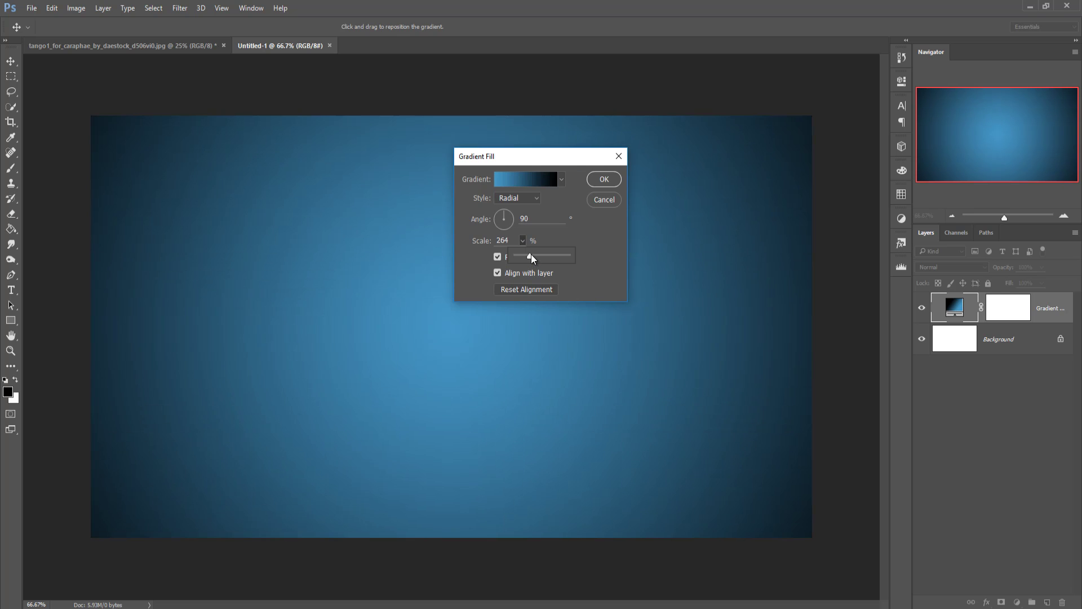
Darken the gradient's blue end stop to 2c5066 and accept the gradient fill
left_click(522, 178)
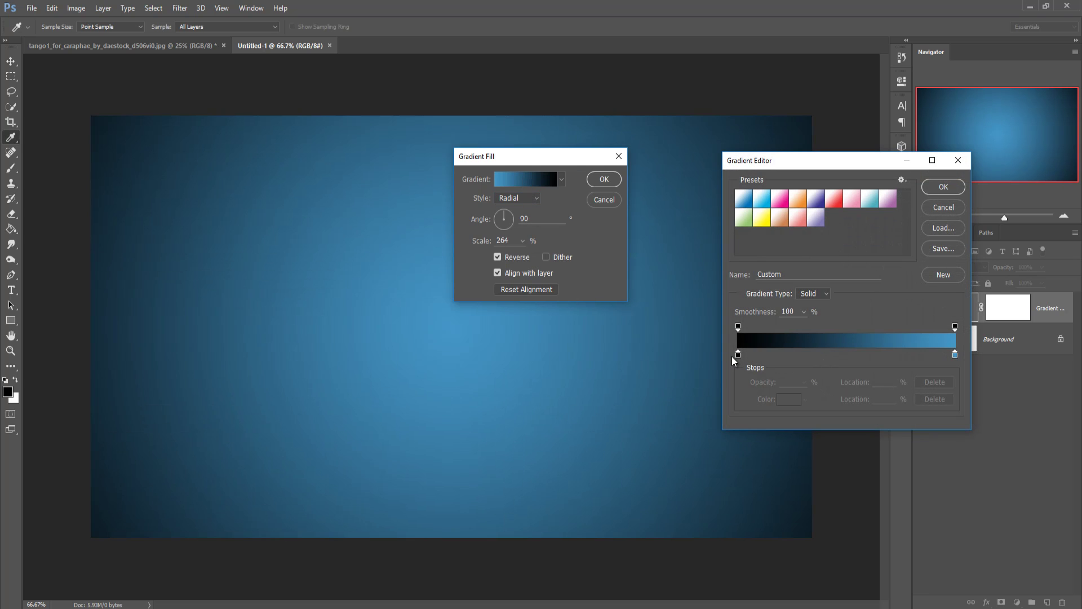
left_click(955, 353)
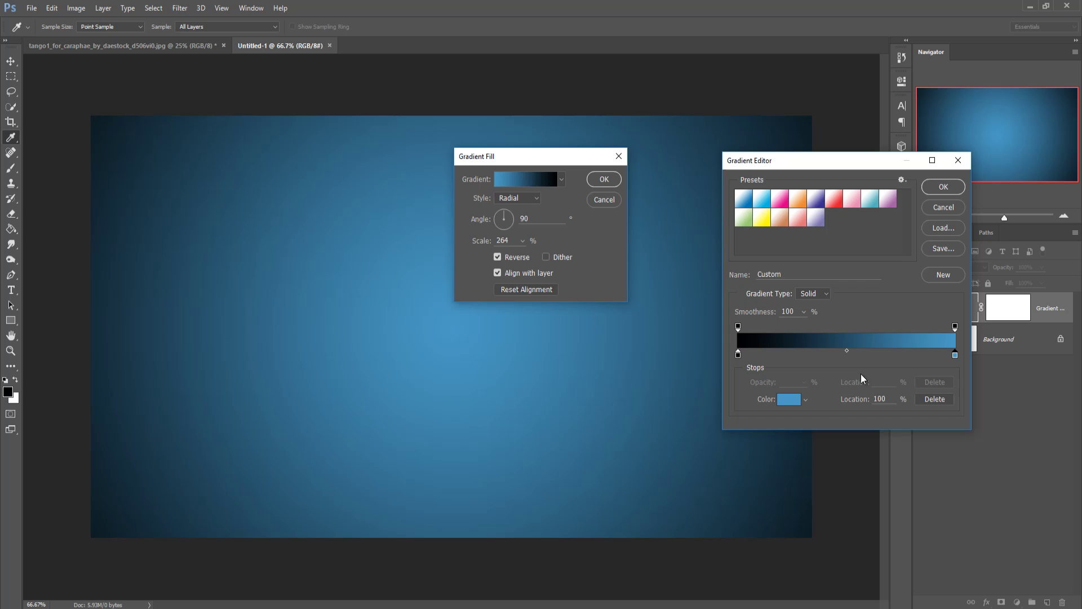
left_click(787, 400)
left_click_drag(681, 240, 665, 240)
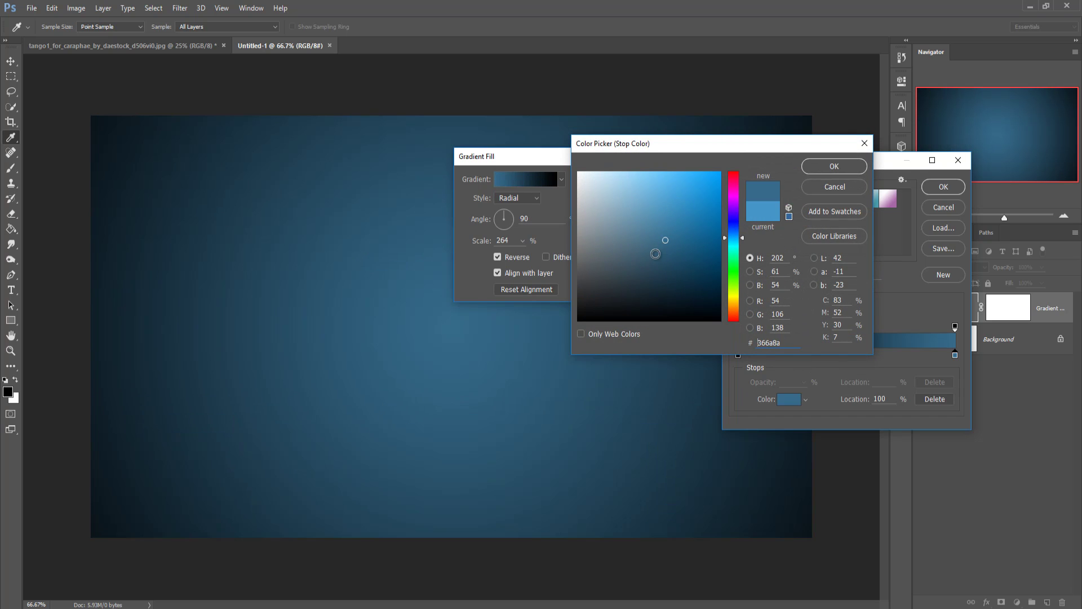
left_click(659, 261)
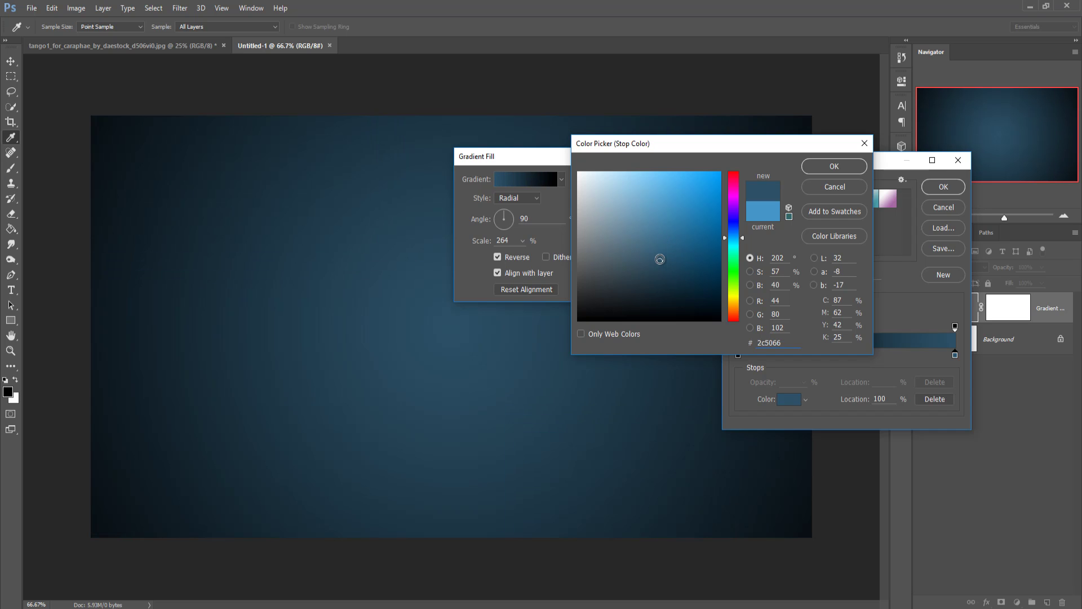
left_click(835, 166)
left_click(943, 188)
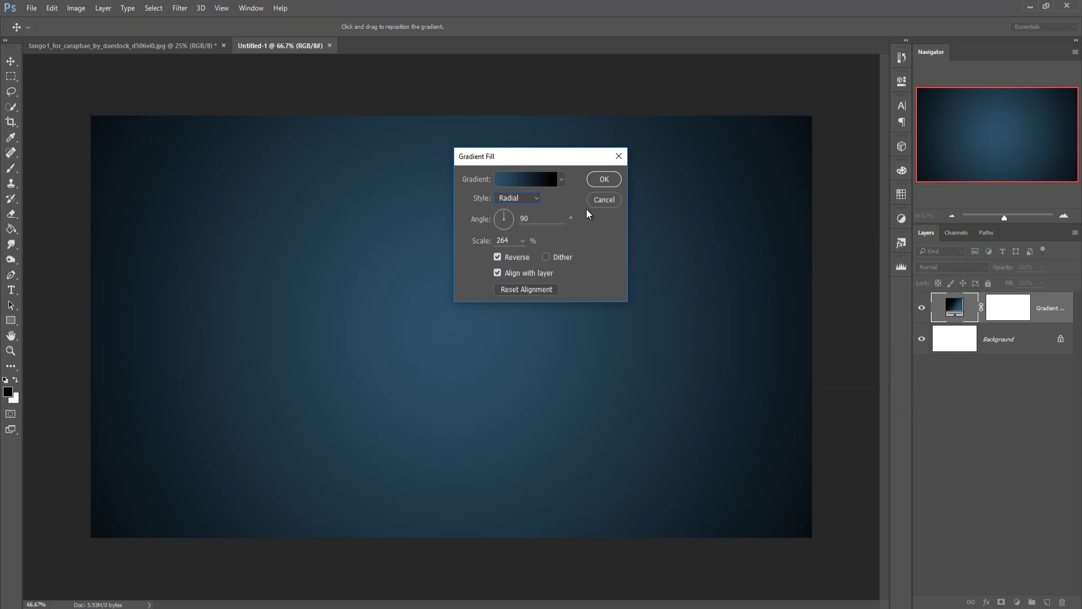
left_click(604, 179)
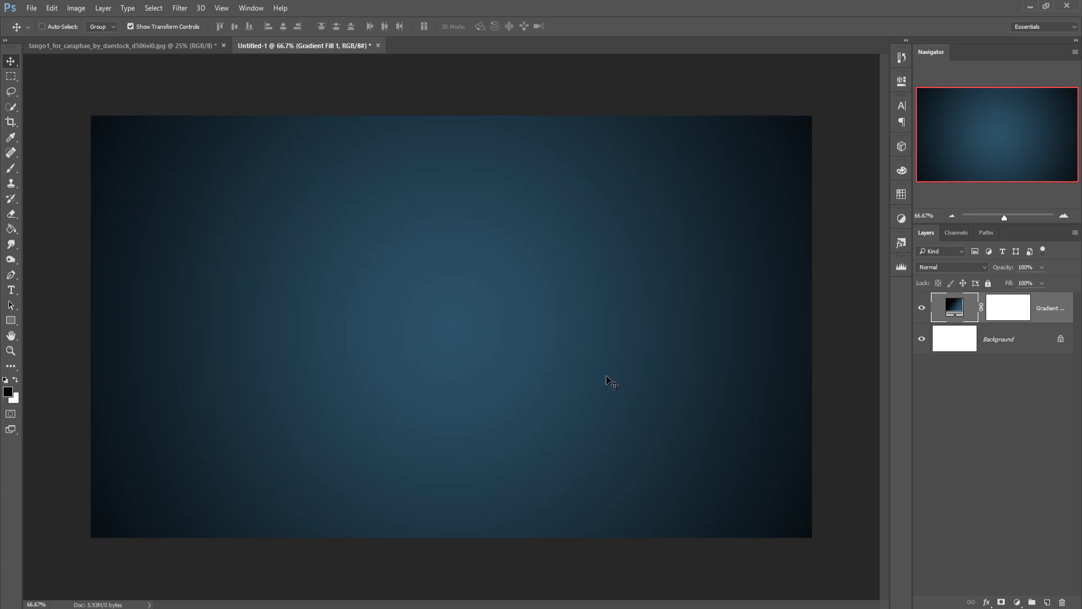
Bring the cut-out couple into the gradient composition as a new layer, minimise the source photo and reposition the couple on the canvas
left_click(117, 44)
left_click_drag(116, 46, 631, 103)
left_click_drag(664, 238, 462, 235)
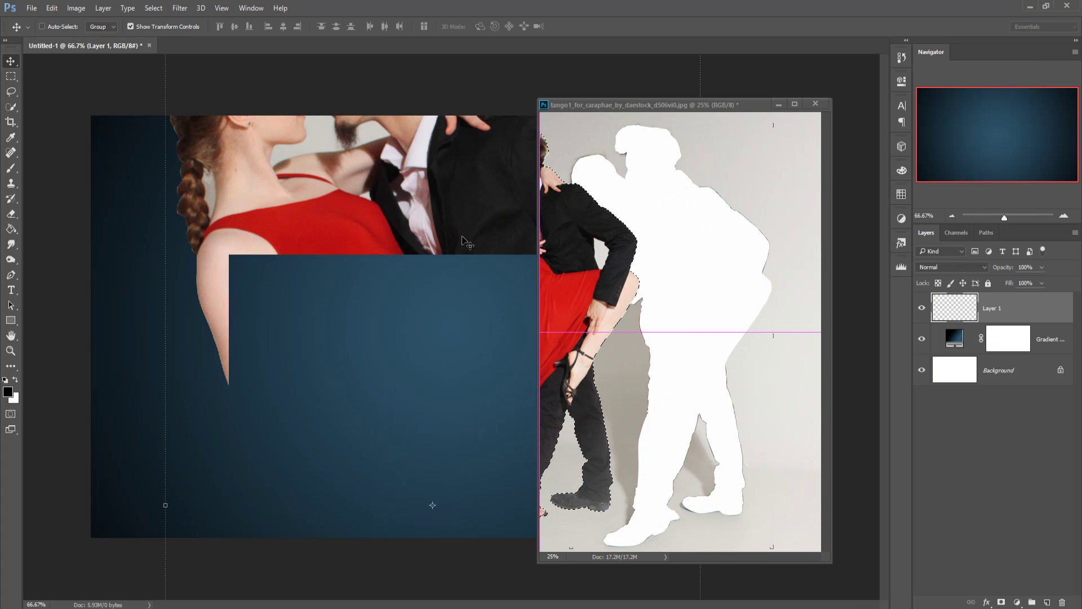
left_click(778, 104)
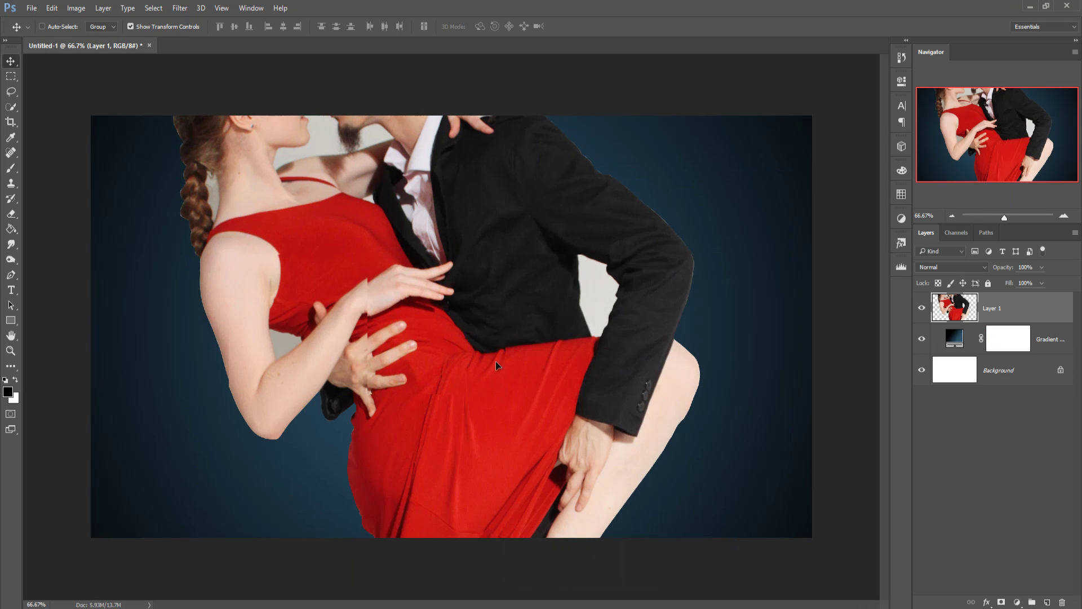
left_click_drag(347, 178, 388, 347)
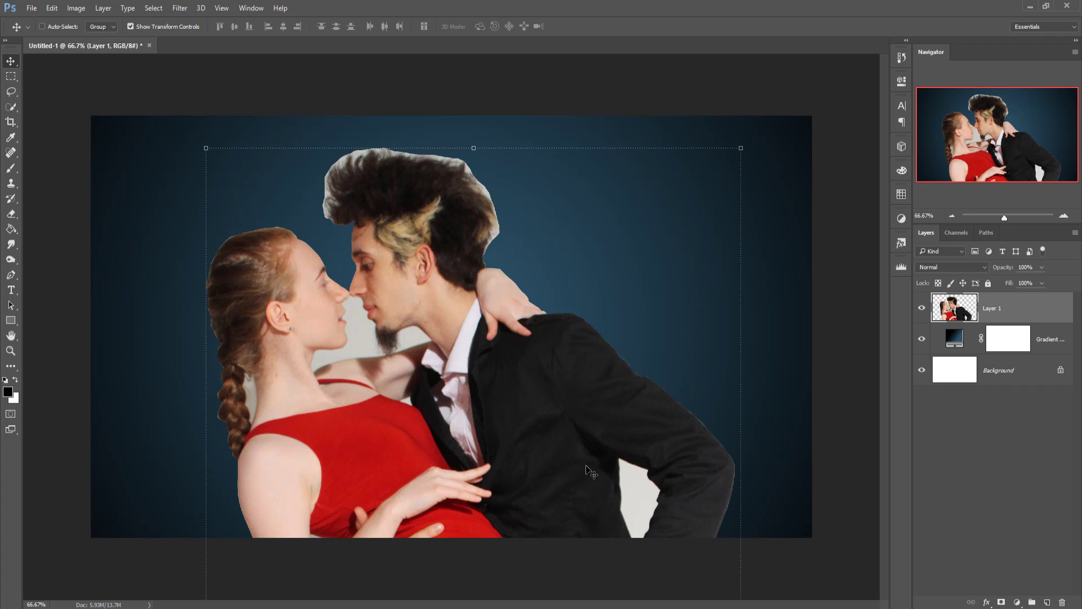
left_click_drag(625, 494, 561, 351)
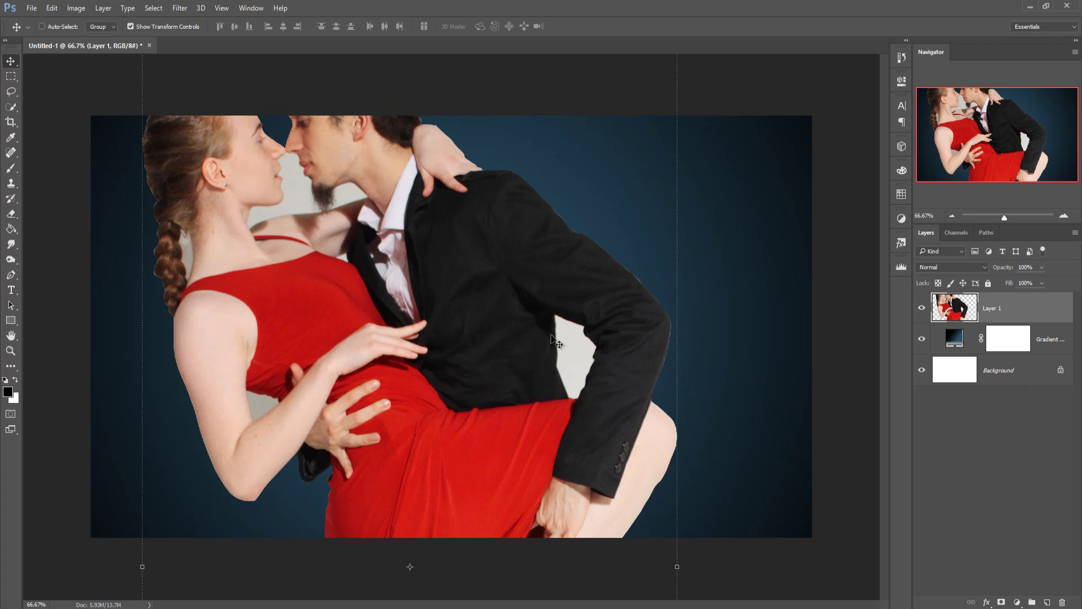
Begin a Pen path around the grey gap inside the man's bent arm, following the jacket's side and upper edges
left_click(10, 275)
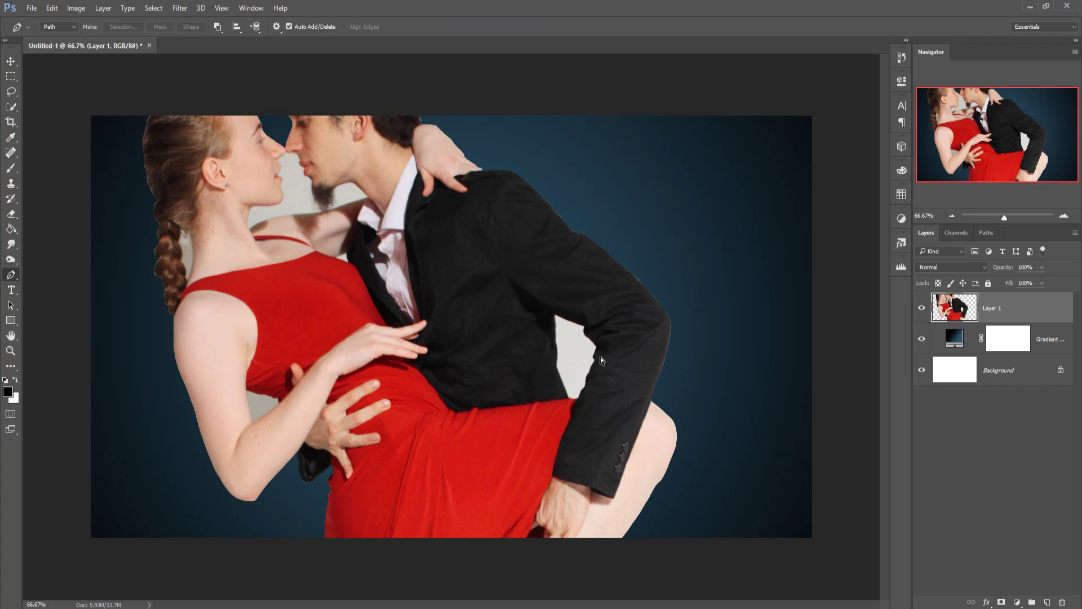
key("ctrl+plus")
key("ctrl+plus")
key("ctrl+plus")
left_click_drag(626, 346, 336, 244)
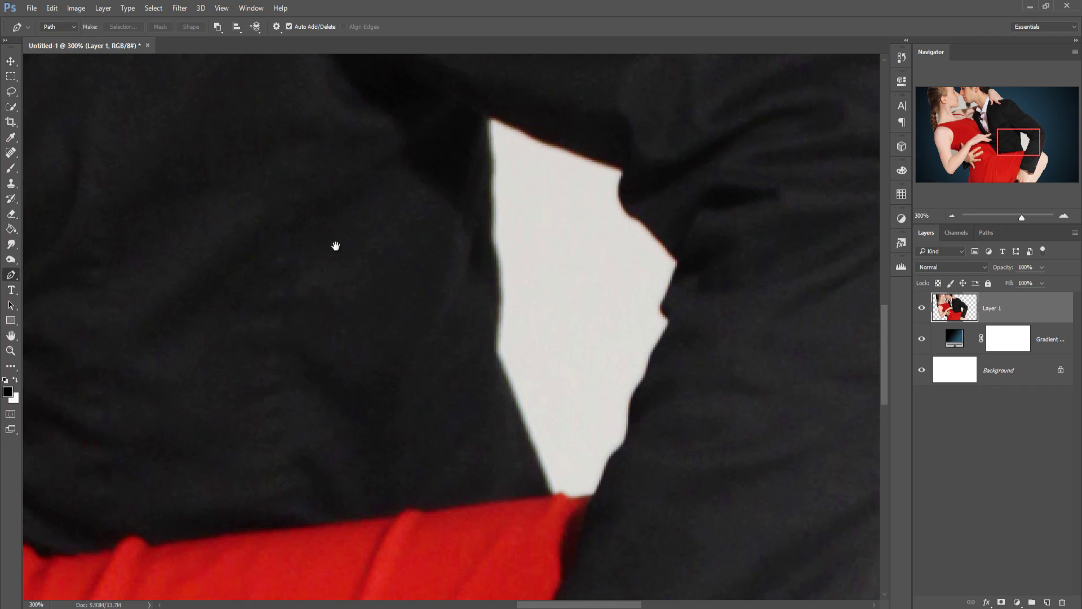
left_click(550, 497)
left_click_drag(502, 390, 491, 224)
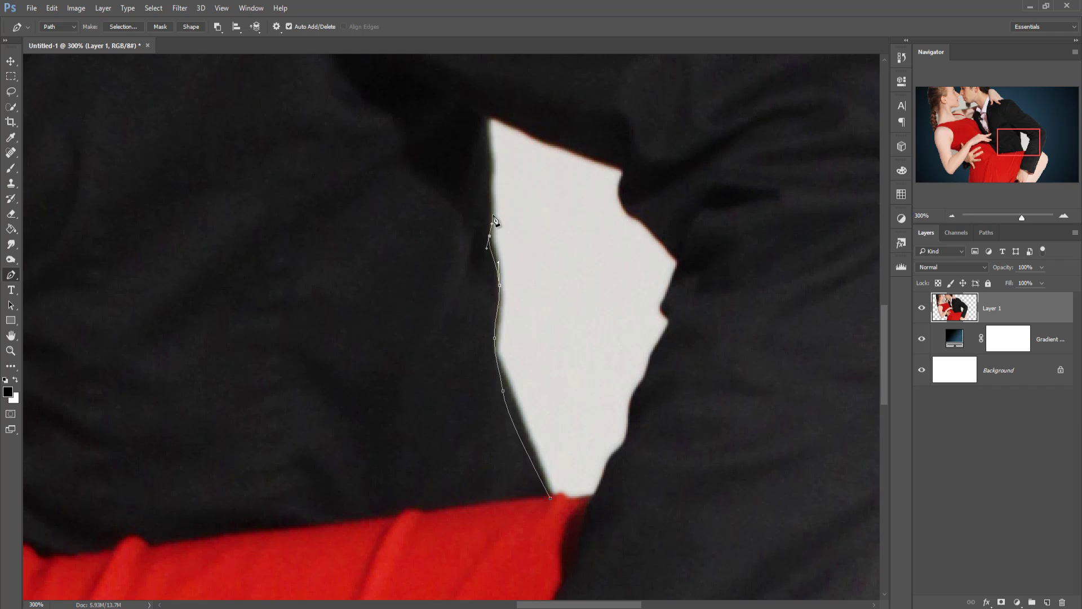
left_click_drag(489, 183, 491, 167)
left_click_drag(488, 117, 537, 131)
left_click(556, 139)
left_click(589, 153)
left_click_drag(620, 159, 630, 166)
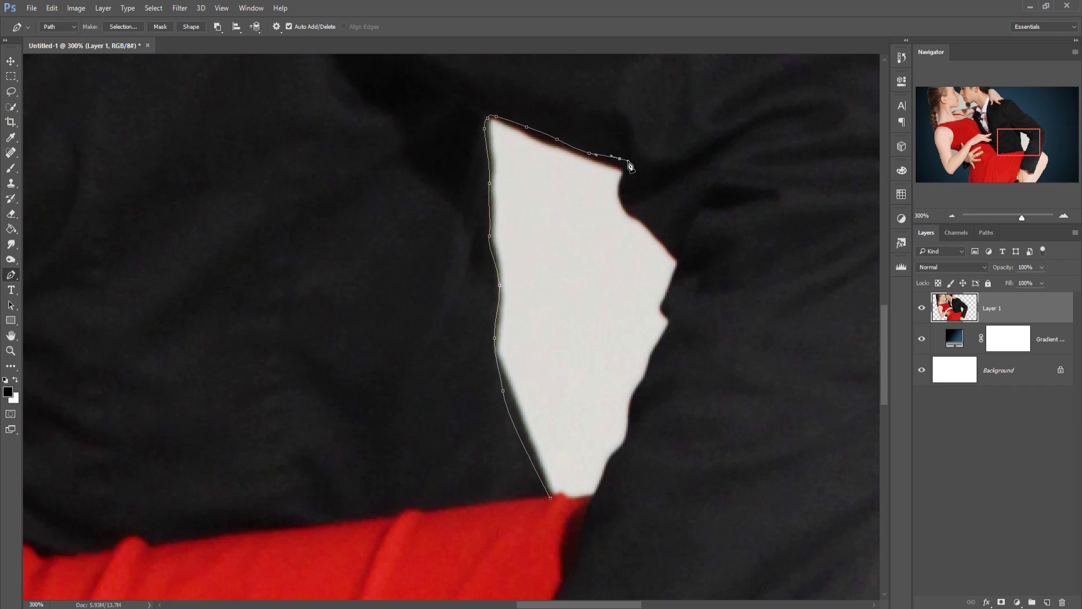
Continue the path down the inner edge of the man's sleeve and close it at the red dress
left_click(624, 180)
left_click(623, 197)
left_click(628, 207)
left_click(648, 222)
left_click(658, 234)
left_click(670, 246)
left_click_drag(677, 257, 665, 304)
left_click(679, 275)
left_click(672, 286)
left_click(672, 319)
left_click(672, 328)
left_click(657, 353)
left_click(649, 376)
left_click(641, 387)
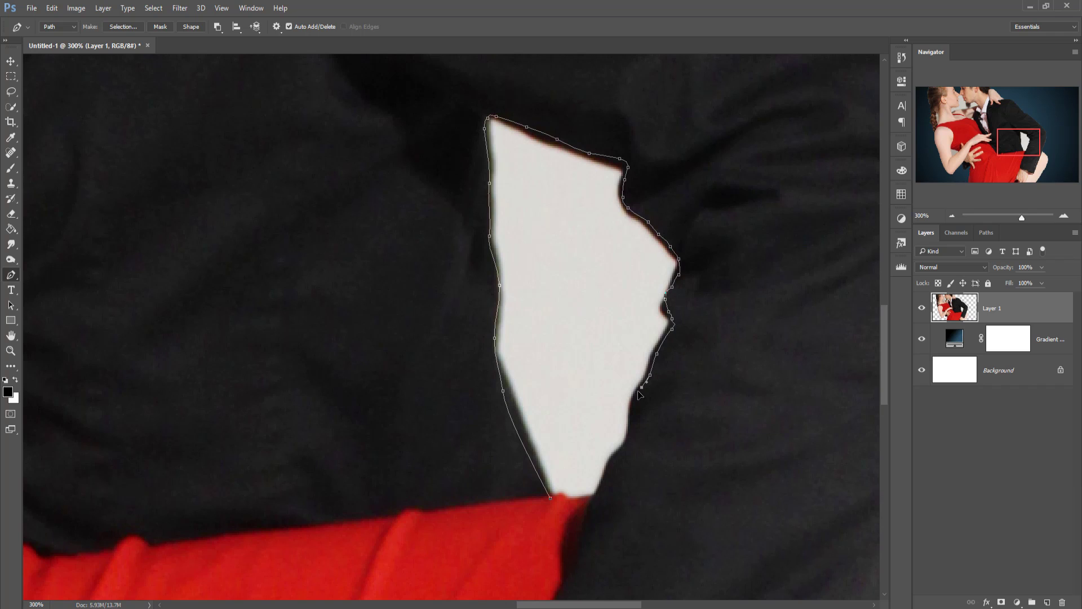
left_click(634, 397)
left_click(632, 410)
left_click(633, 428)
left_click_drag(626, 443, 619, 451)
left_click(611, 458)
left_click(609, 468)
left_click(600, 487)
left_click(592, 497)
left_click(572, 501)
left_click_drag(552, 499, 556, 506)
Convert the path to a selection and delete the grey backdrop inside the man's bent arm
right_click(554, 264)
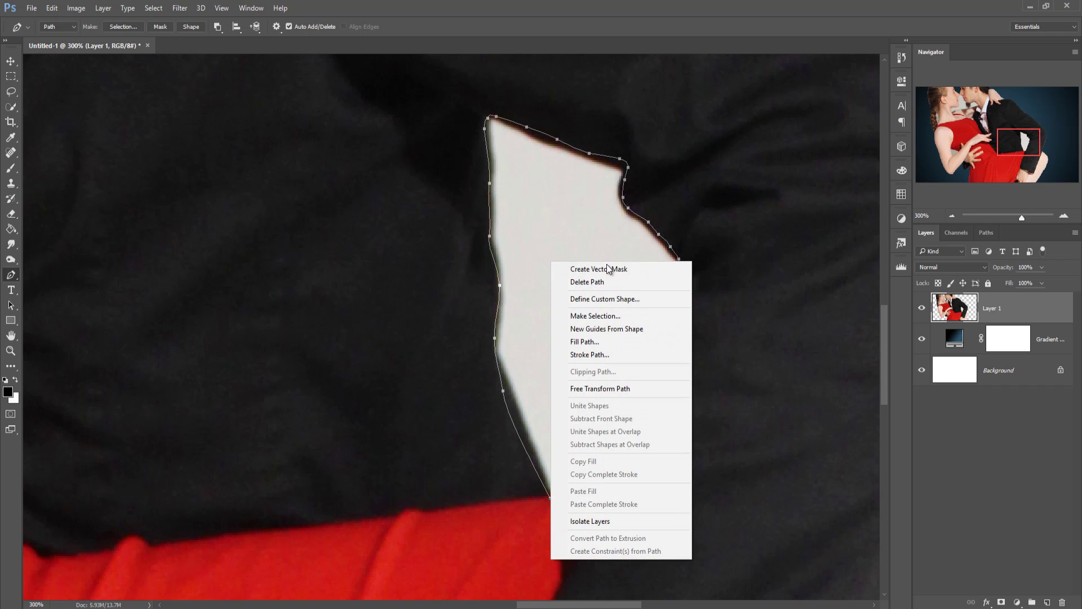
left_click(592, 314)
left_click(603, 182)
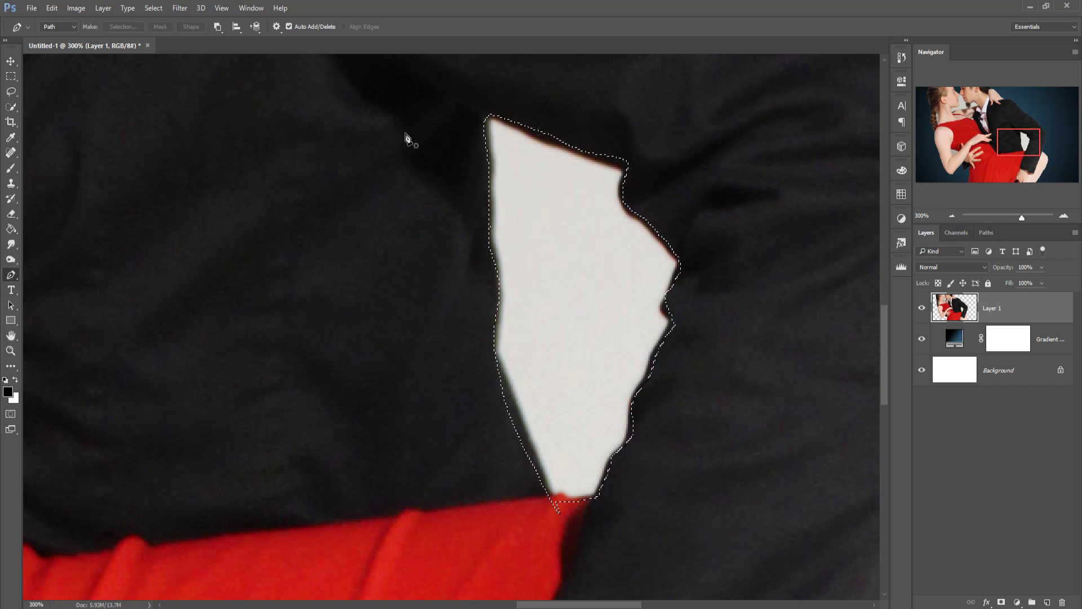
left_click(153, 7)
key("Escape")
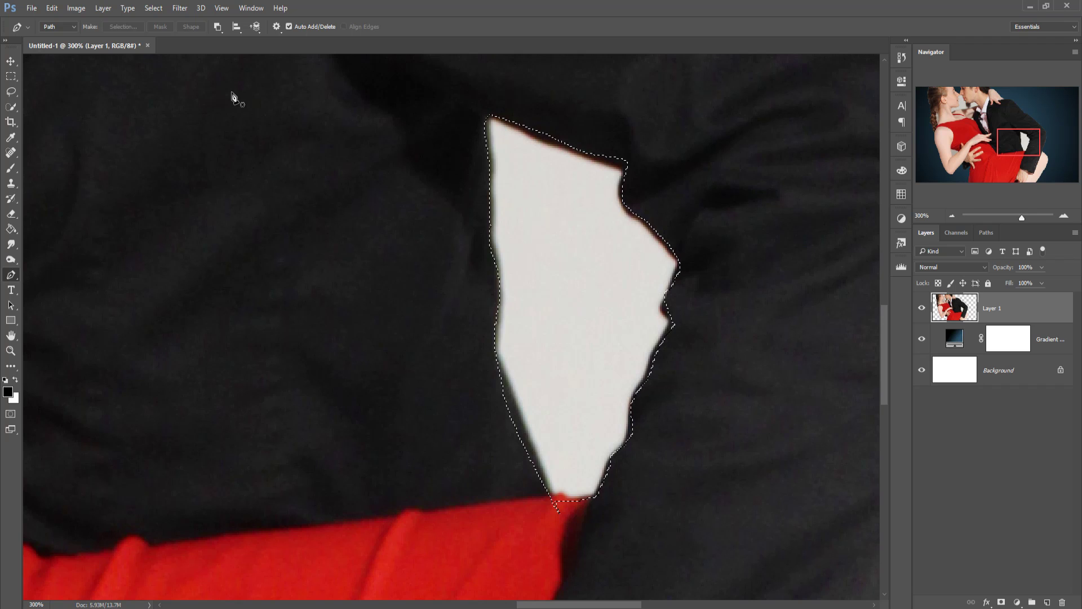
key("Delete")
Start a new Pen path at the touching noses and trace the woman's profile down to her chin
left_click_drag(228, 103, 566, 255)
left_click_drag(282, 206, 736, 431)
left_click_drag(724, 519, 733, 557)
left_click_drag(657, 448, 723, 579)
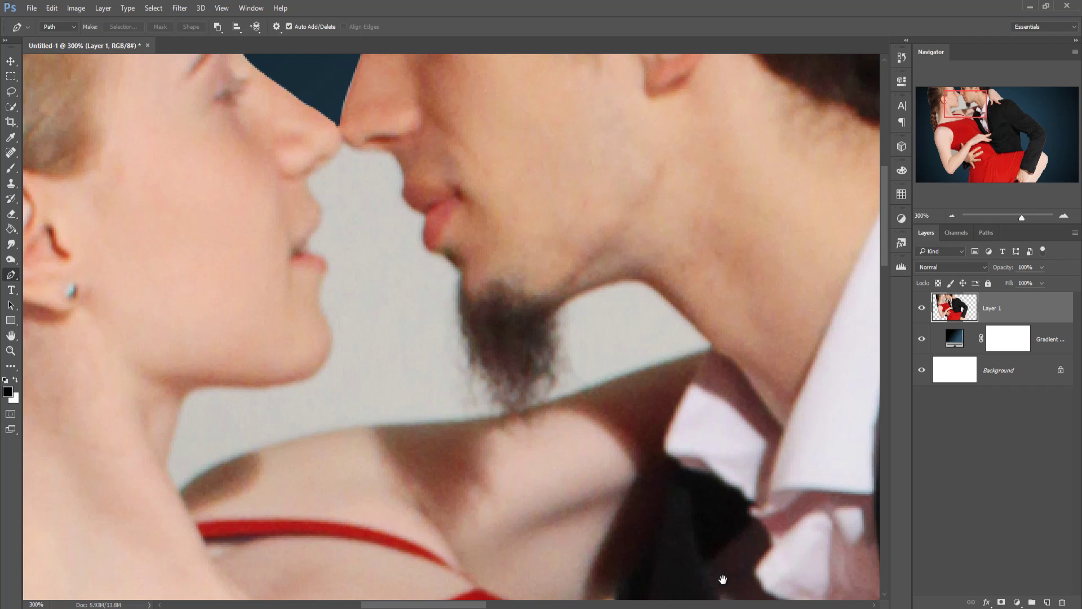
left_click(343, 137)
left_click(340, 148)
left_click(327, 160)
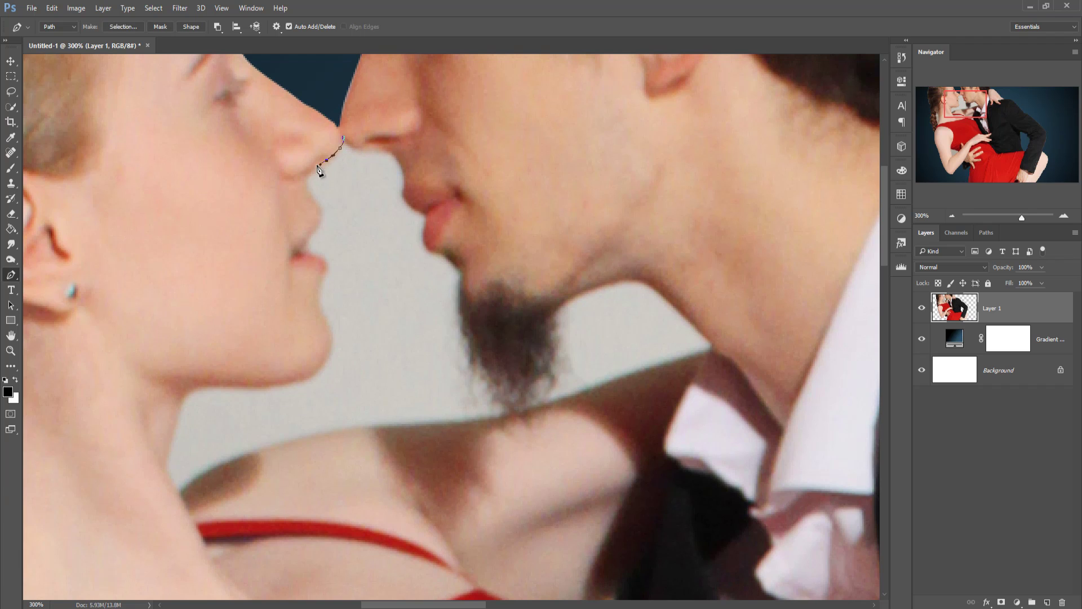
left_click(320, 164)
left_click(305, 177)
left_click(319, 206)
left_click(319, 213)
left_click(314, 229)
left_click(303, 250)
left_click(311, 257)
left_click(324, 264)
left_click(323, 271)
left_click(322, 277)
left_click(316, 295)
left_click(320, 303)
left_click(323, 317)
left_click(326, 332)
left_click(327, 357)
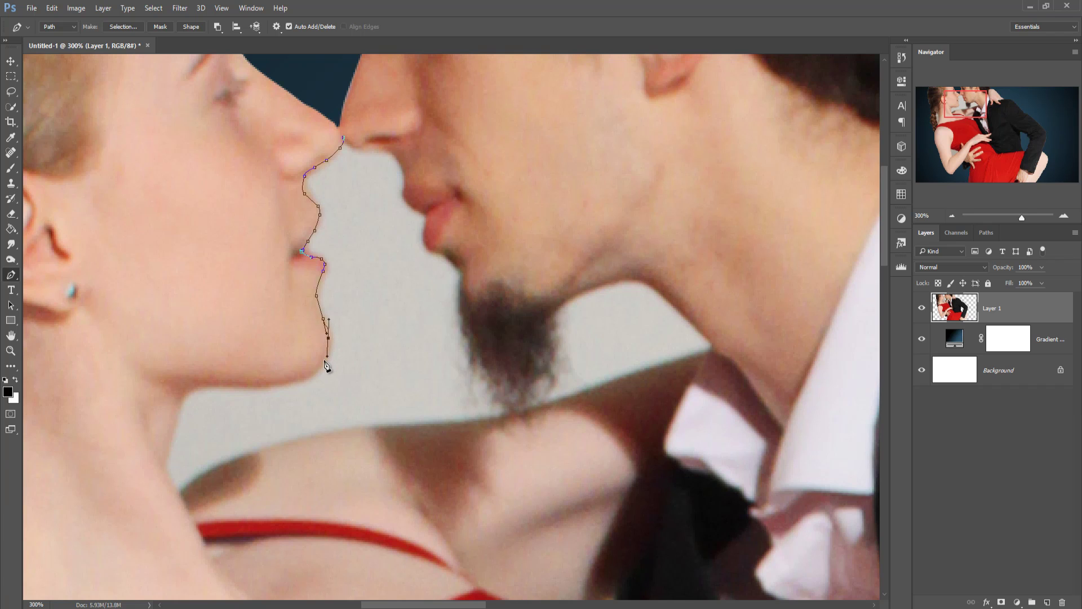
Undo the last chin points and redraw the path around the chin and along the woman's jaw
key("ctrl+alt+z")
key("ctrl+alt+z")
key("ctrl+alt+z")
left_click(291, 380)
left_click_drag(302, 351, 327, 359)
left_click(329, 333)
left_click(200, 389)
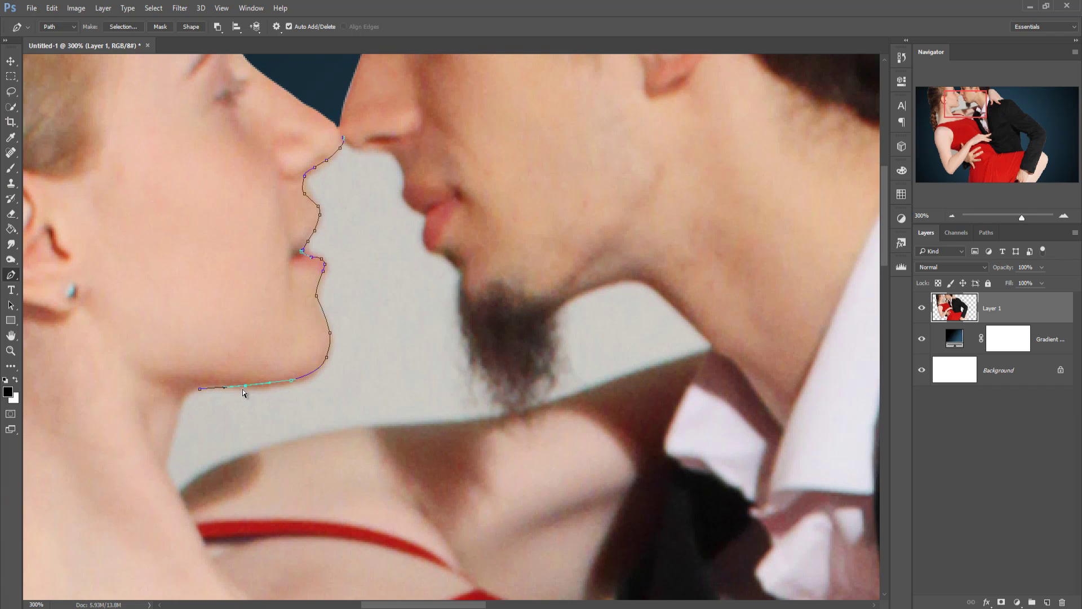
Extend the path around the end of the woman's jaw and down her neck to the shoulder
left_click_drag(202, 392, 199, 396)
left_click(193, 390)
left_click(183, 397)
left_click(173, 426)
left_click(164, 443)
left_click(166, 456)
left_click(167, 468)
left_click(176, 495)
Continue the path along the woman's shoulder and outstretched arm to the base of the man's neck
left_click_drag(210, 468, 239, 458)
key("ctrl+z")
left_click(418, 426)
left_click_drag(319, 445, 287, 452)
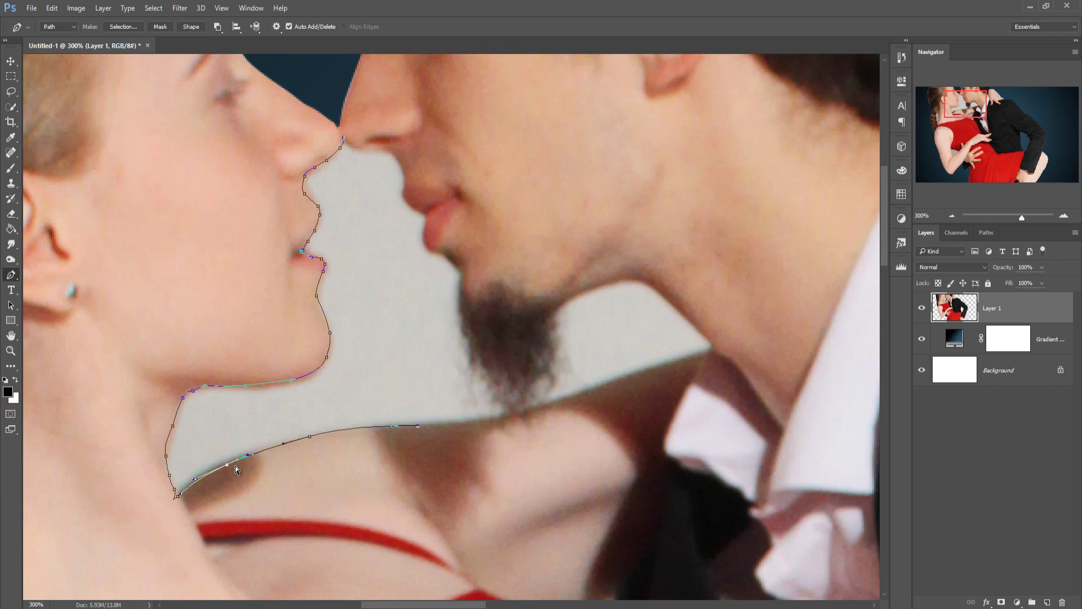
left_click(437, 426)
left_click_drag(583, 396, 596, 389)
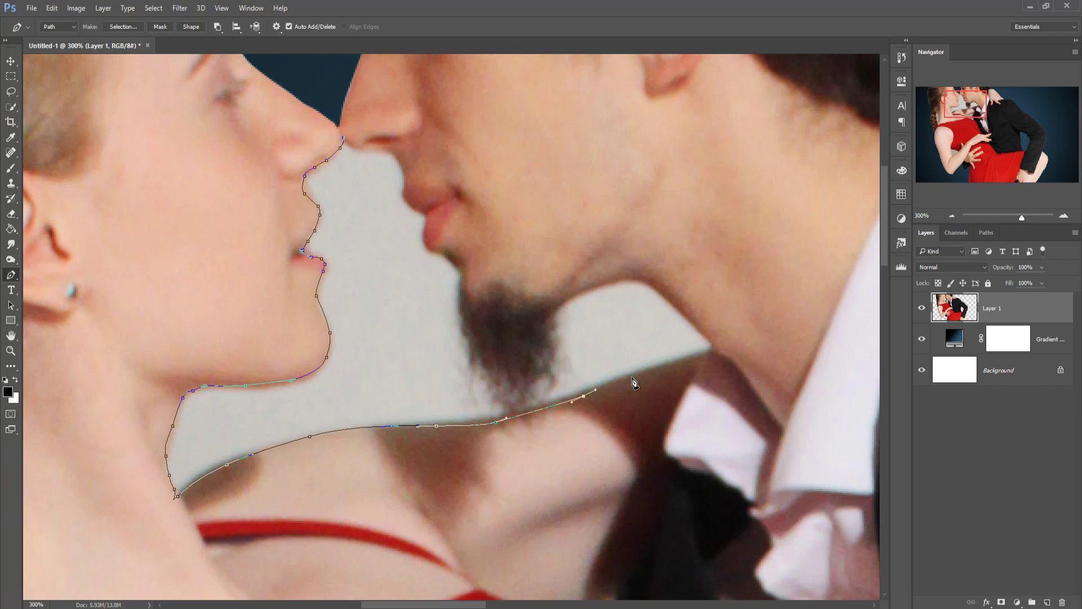
left_click(713, 349)
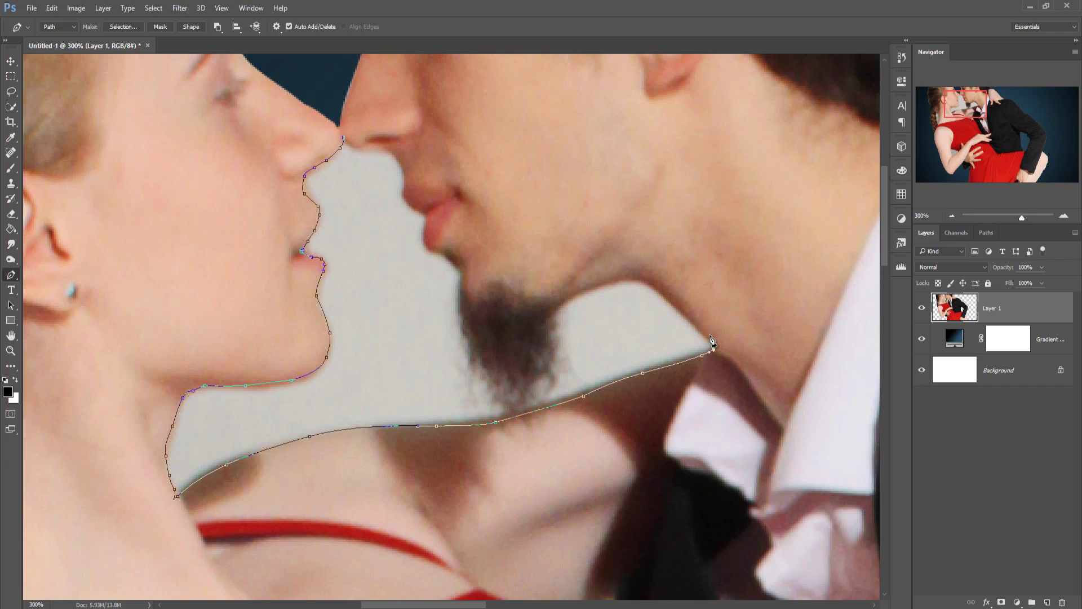
Trace the path along the underside of the man's jaw and around his goatee
left_click(557, 303)
left_click_drag(613, 319, 638, 281)
left_click_drag(579, 297, 581, 298)
left_click(557, 305)
left_click_drag(551, 378, 538, 375)
left_click(469, 335)
left_click(462, 315)
left_click(458, 302)
left_click(458, 290)
left_click(460, 281)
left_click(460, 273)
Trace the man's chin, lips and nose and close the path at its starting point
left_click_drag(448, 254, 423, 229)
left_click(424, 217)
left_click_drag(404, 191, 403, 172)
left_click(396, 159)
left_click(384, 149)
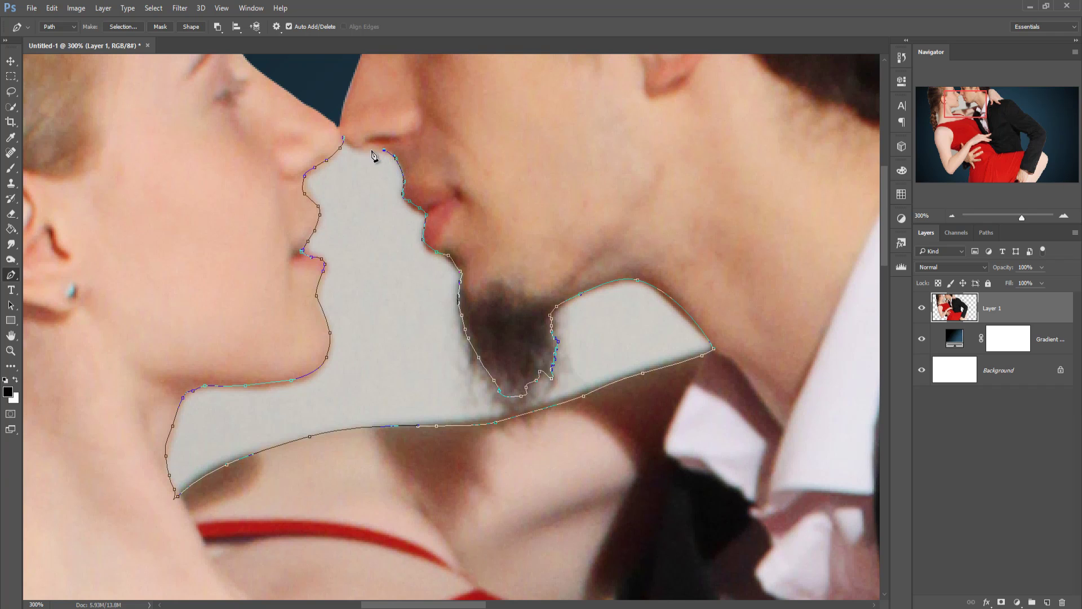
left_click(372, 149)
left_click(358, 149)
left_click(344, 139)
Make a new selection from the path with 0 px feather, invert it and delete the grey backdrop between the faces
right_click(372, 203)
left_click(446, 259)
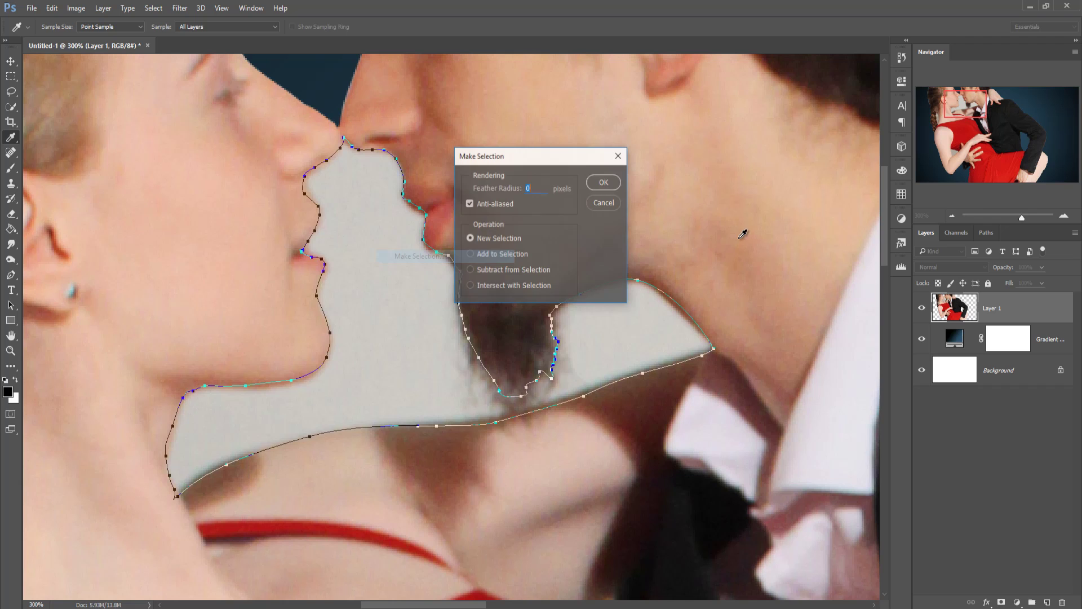
left_click(603, 182)
left_click(145, 11)
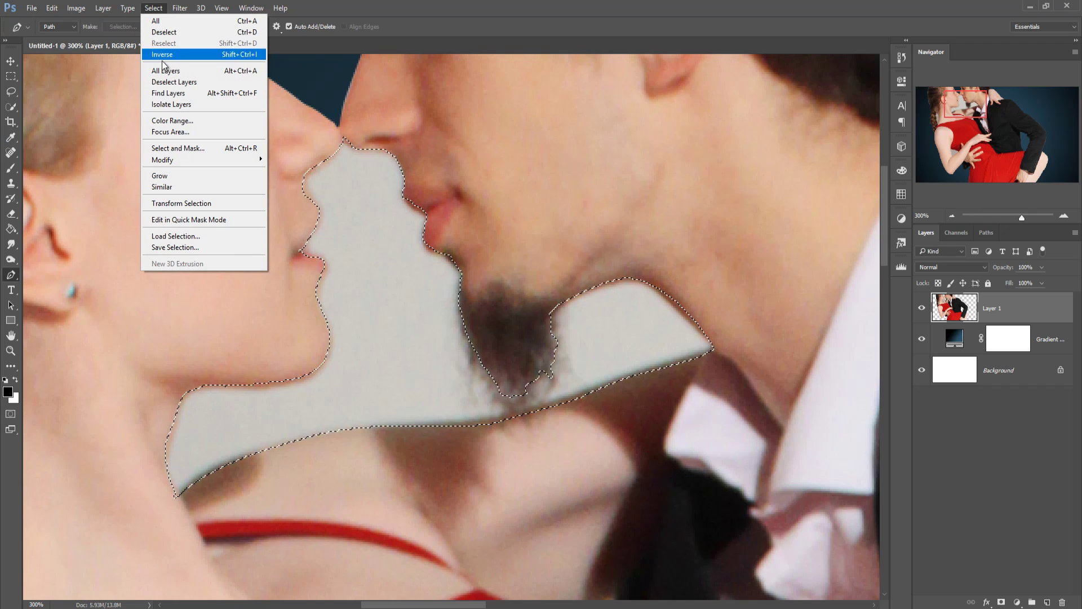
left_click(163, 53)
key("Delete")
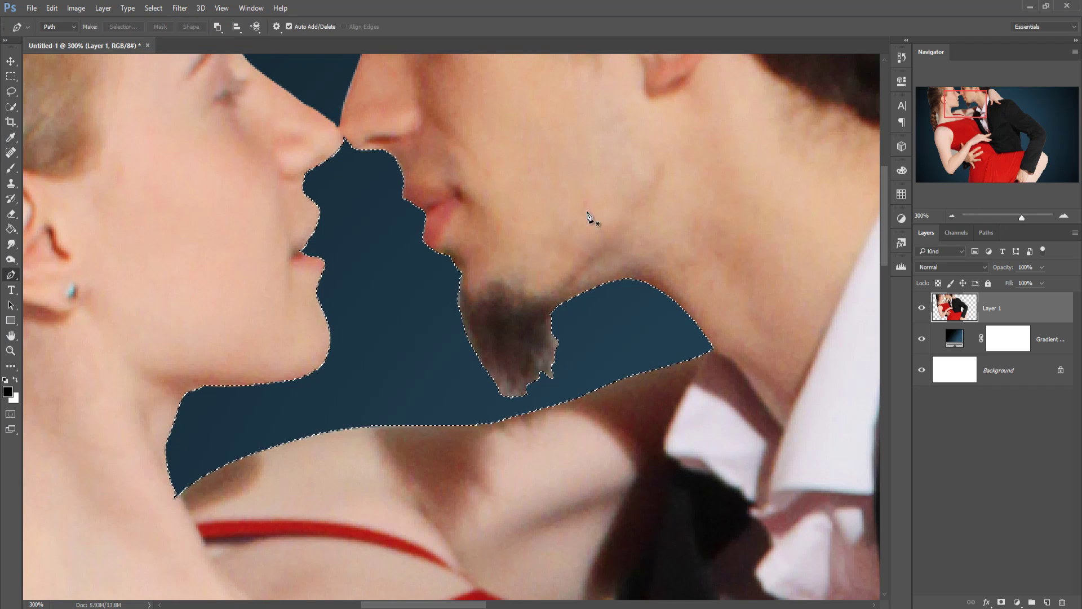
Lasso the small light gap between the red dress and the man's jacket lapel and delete it
left_click_drag(552, 210, 569, 266)
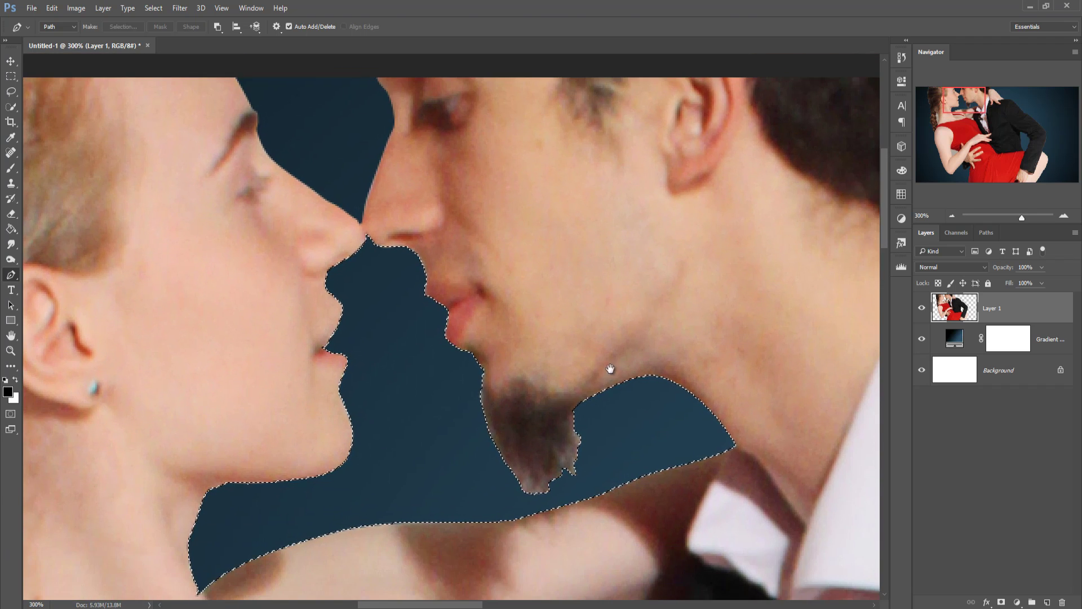
left_click_drag(609, 367, 707, 242)
left_click_drag(563, 499, 640, 234)
mouse_move(583, 325)
left_mouse_down()
mouse_move(598, 292)
mouse_move(533, 212)
mouse_move(502, 256)
left_mouse_up()
left_click_drag(598, 219, 604, 245)
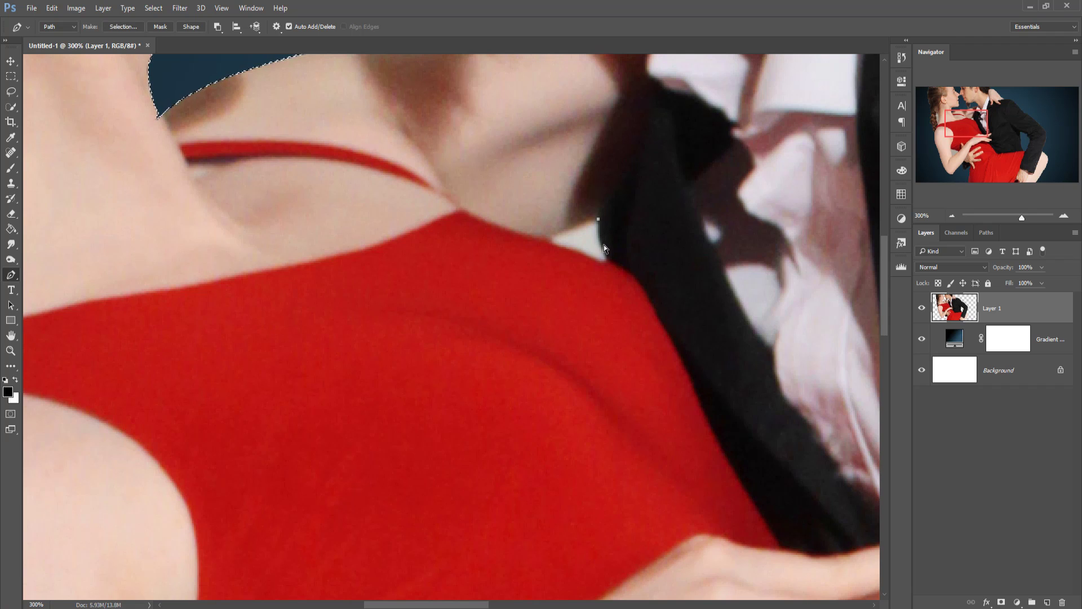
key("ctrl+z")
left_click(10, 92)
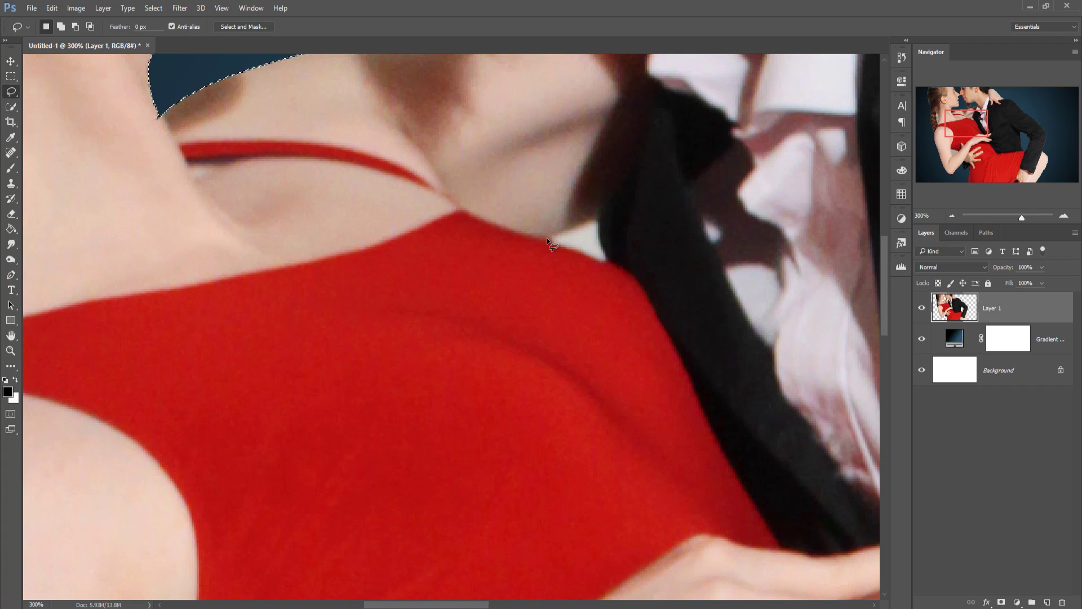
mouse_move(545, 238)
left_mouse_down()
mouse_move(596, 215)
mouse_move(609, 267)
mouse_move(545, 241)
left_mouse_up()
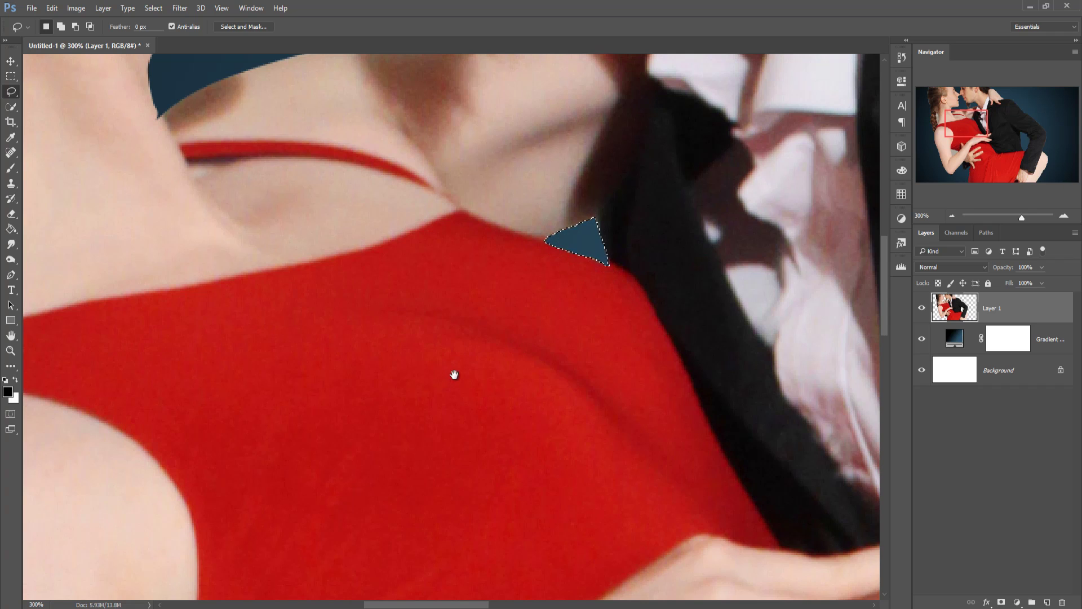
Lasso the grey backdrop gap between the woman's braid and neck, delete it and clear the selection
mouse_move(454, 375)
left_mouse_down()
mouse_move(524, 287)
mouse_move(531, 524)
left_mouse_up()
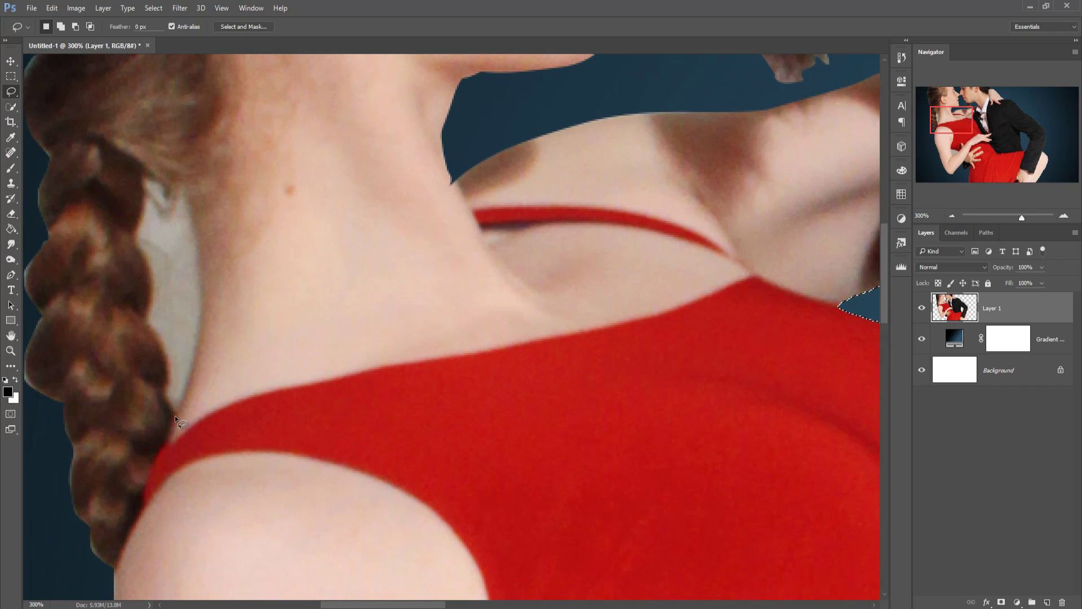
mouse_move(167, 395)
left_mouse_down()
mouse_move(145, 321)
mouse_move(150, 276)
left_mouse_up()
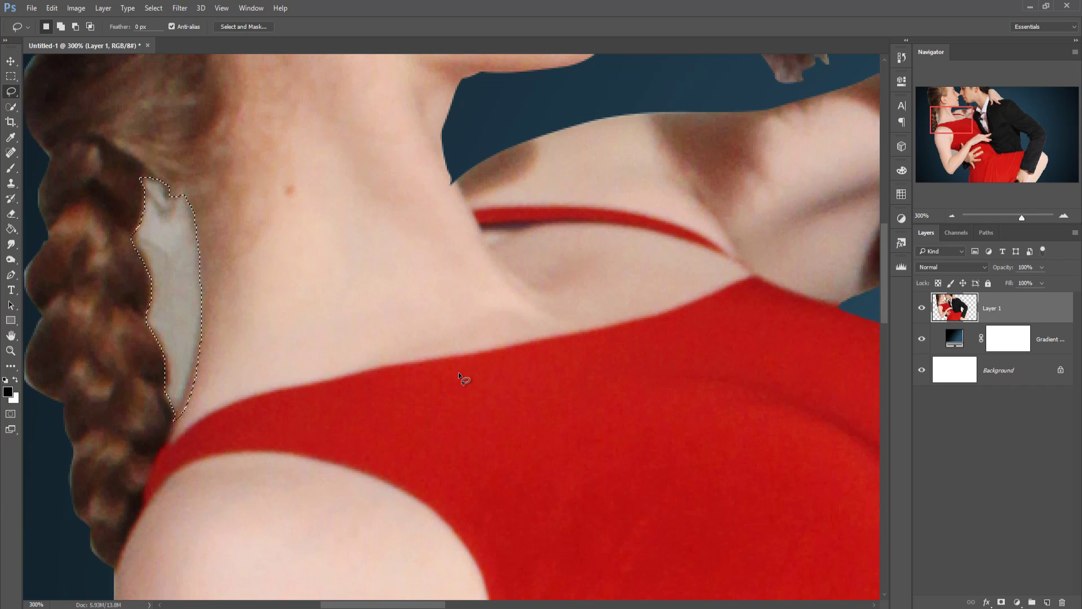
key("Delete")
left_click(153, 8)
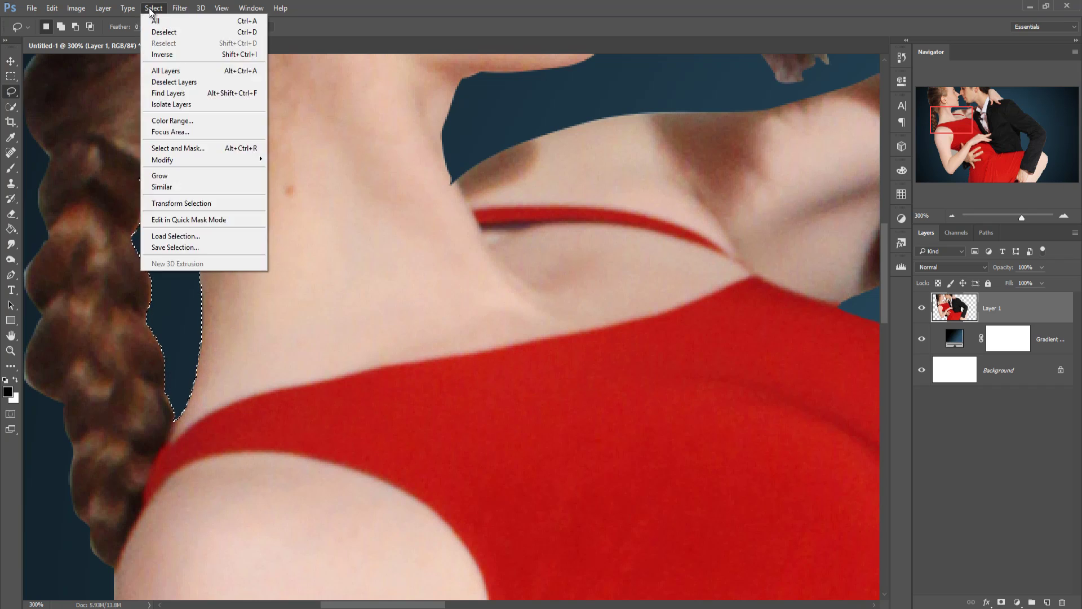
left_click(161, 33)
Scale the couple's layer proportionally to about 50% and move it up so the man's whole head fits near the canvas center
left_click(12, 63)
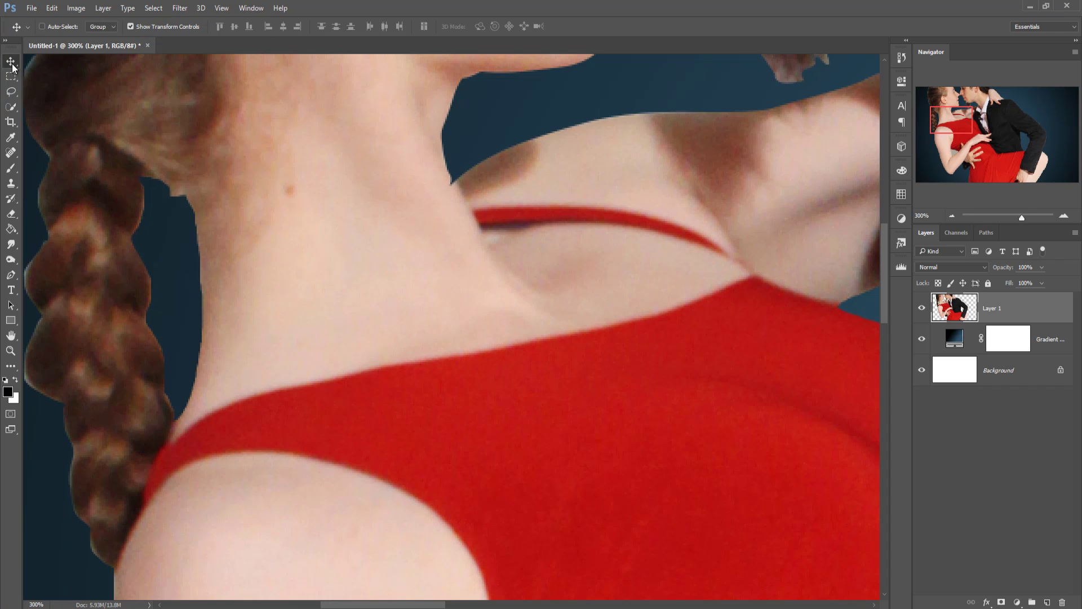
key("ctrl+minus")
key("ctrl+minus")
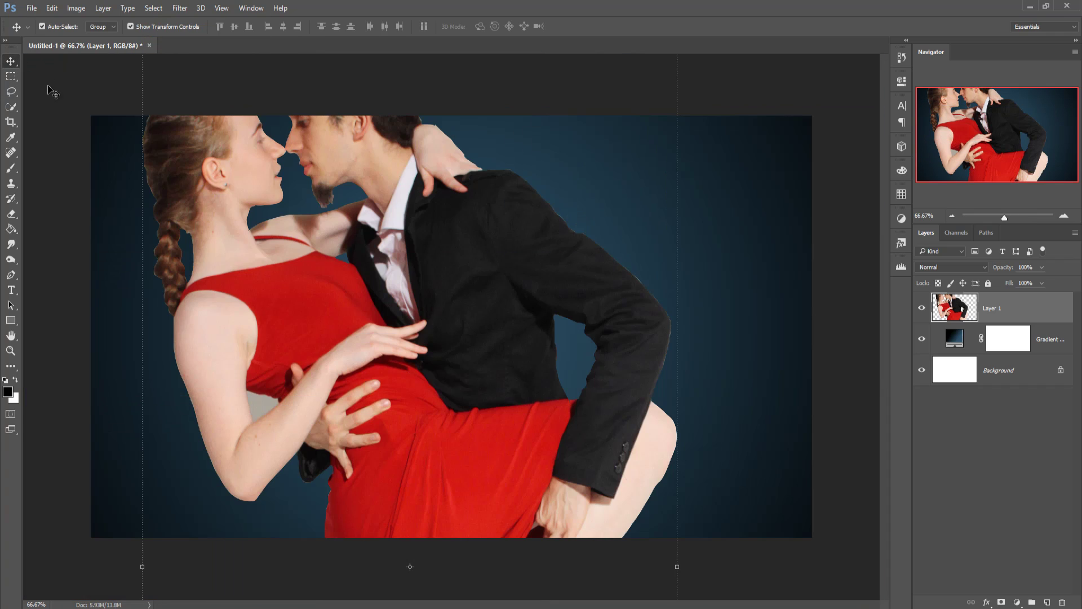
key("ctrl+minus")
left_click_drag(622, 86, 541, 263)
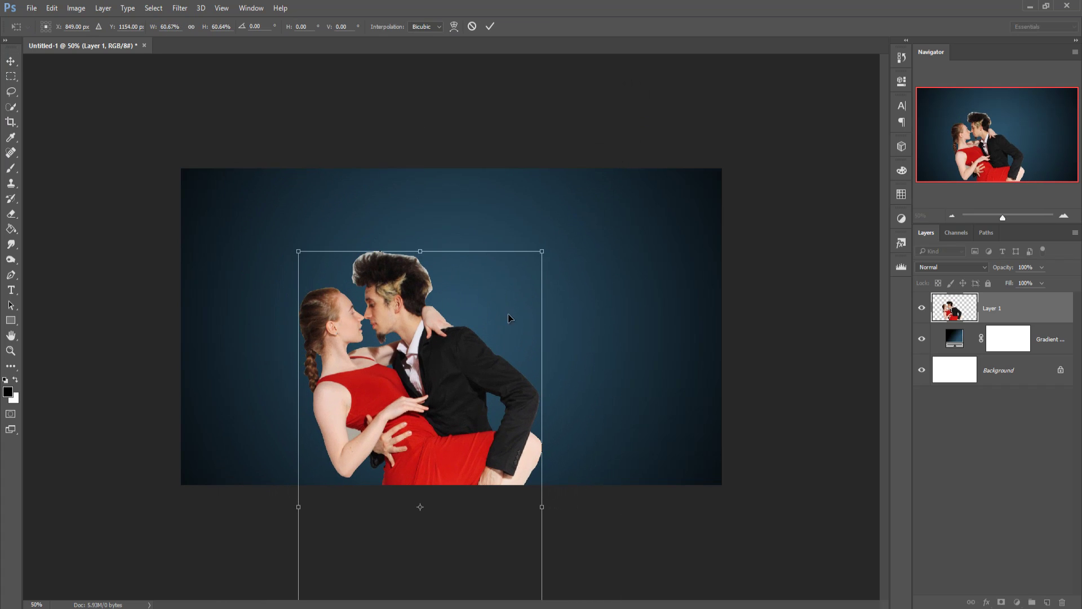
left_click_drag(459, 307, 476, 201)
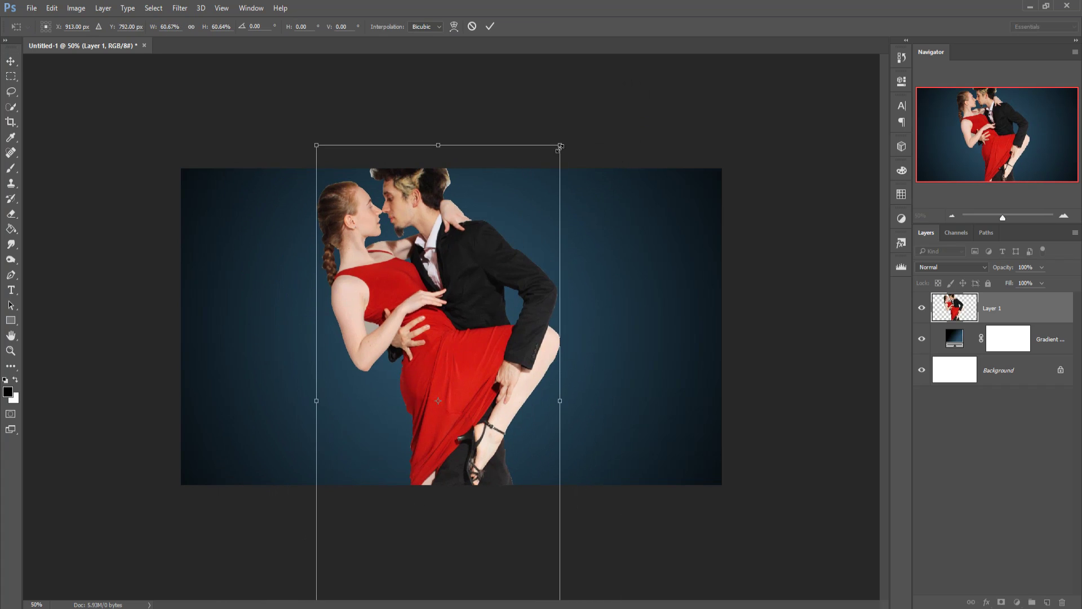
left_click_drag(560, 143, 548, 186)
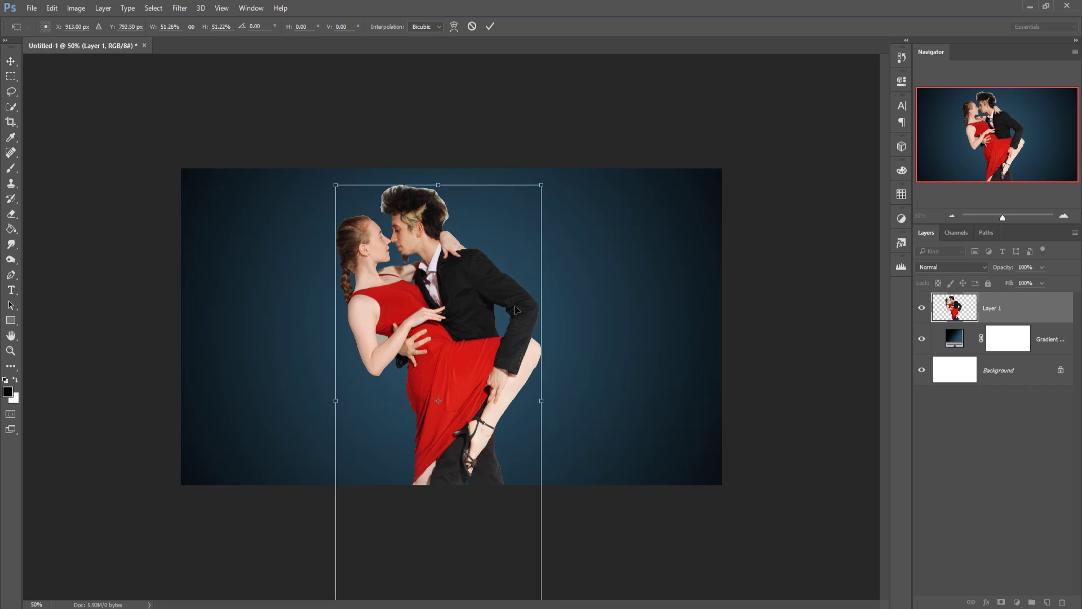
left_click_drag(422, 369, 428, 373)
left_click_drag(547, 189, 543, 192)
left_click_drag(471, 370, 468, 376)
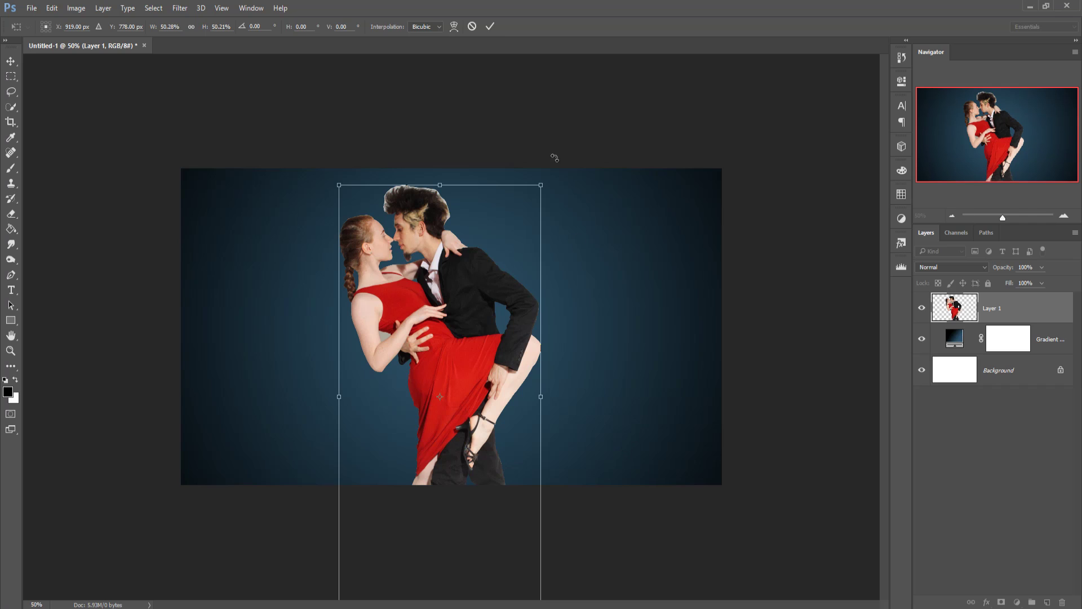
left_click(491, 26)
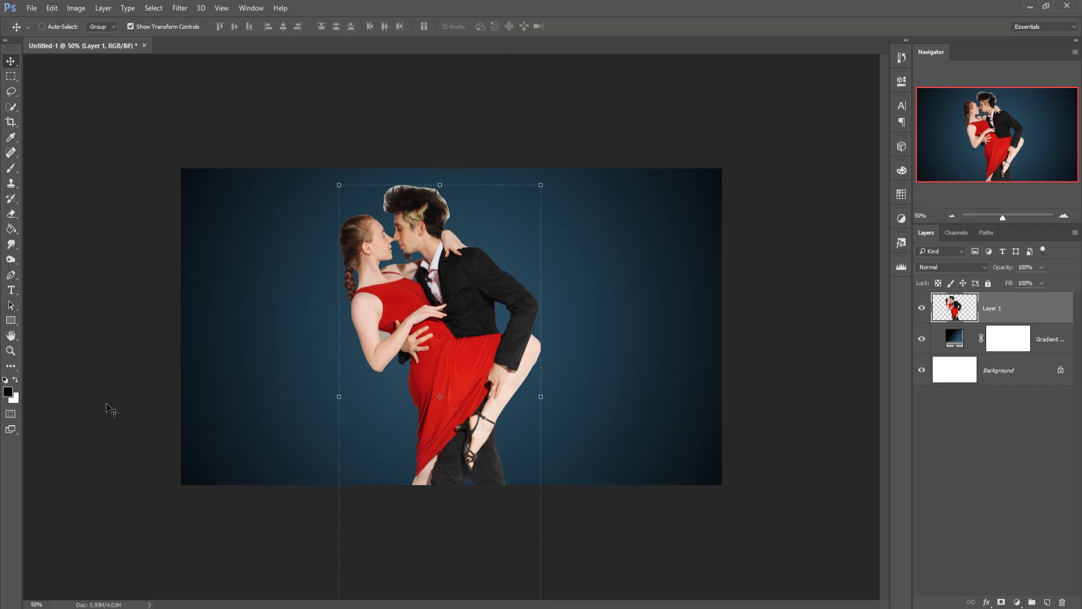
Select the couple by quick-selecting the empty area around them and inverting the selection
left_click(11, 109)
left_click(34, 106)
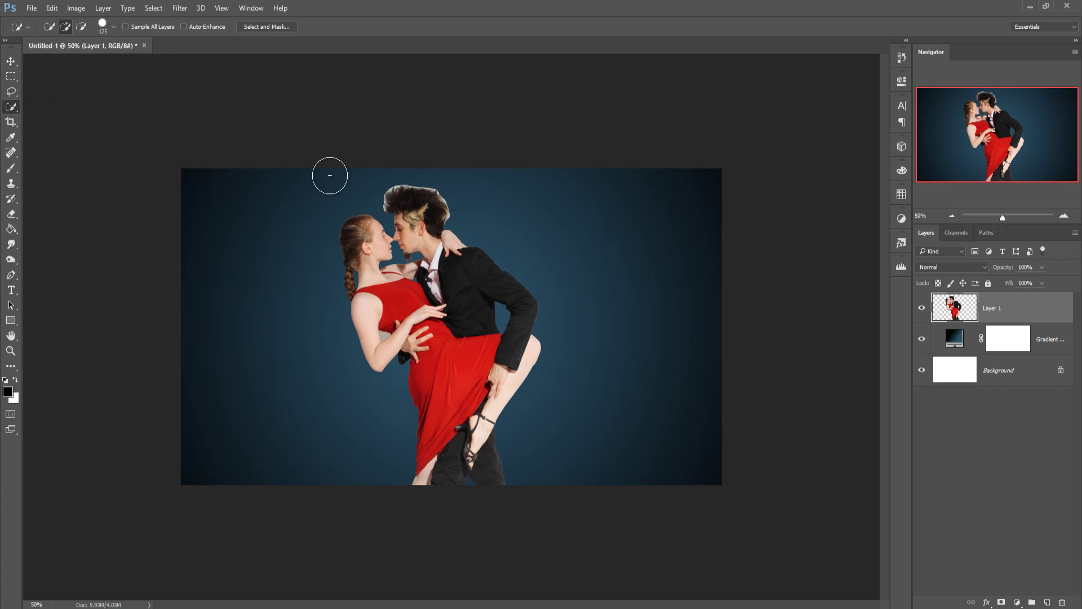
mouse_move(430, 181)
left_mouse_down()
mouse_move(425, 510)
mouse_move(575, 502)
mouse_move(556, 577)
left_mouse_up()
key("ctrl+shift+i")
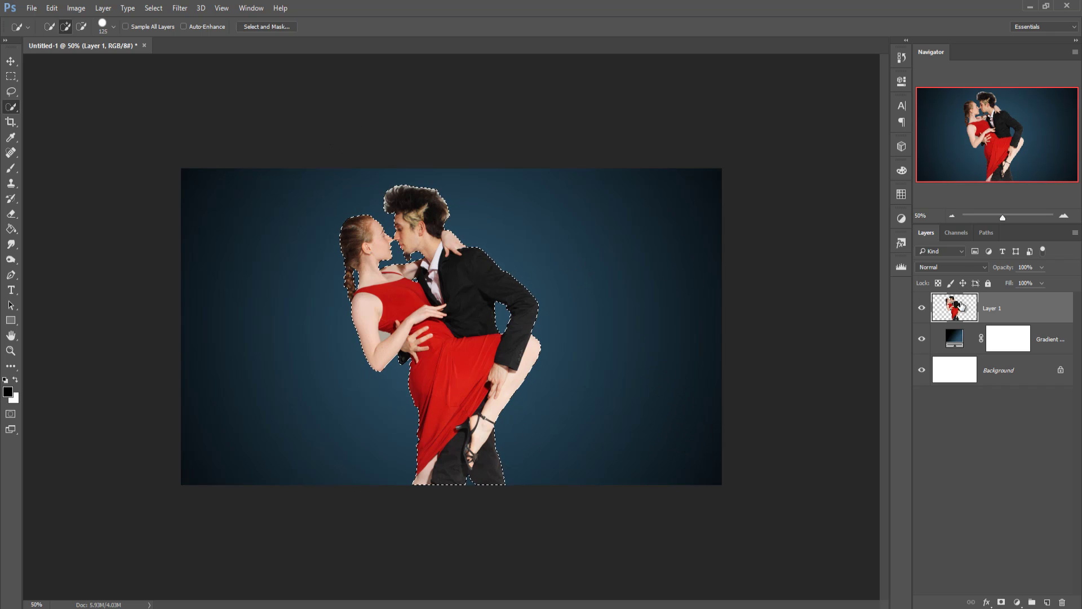
Open the selection in Select and Mask and brush the Refine Edge tool along the pale fringe around the man's hair
left_click(266, 26)
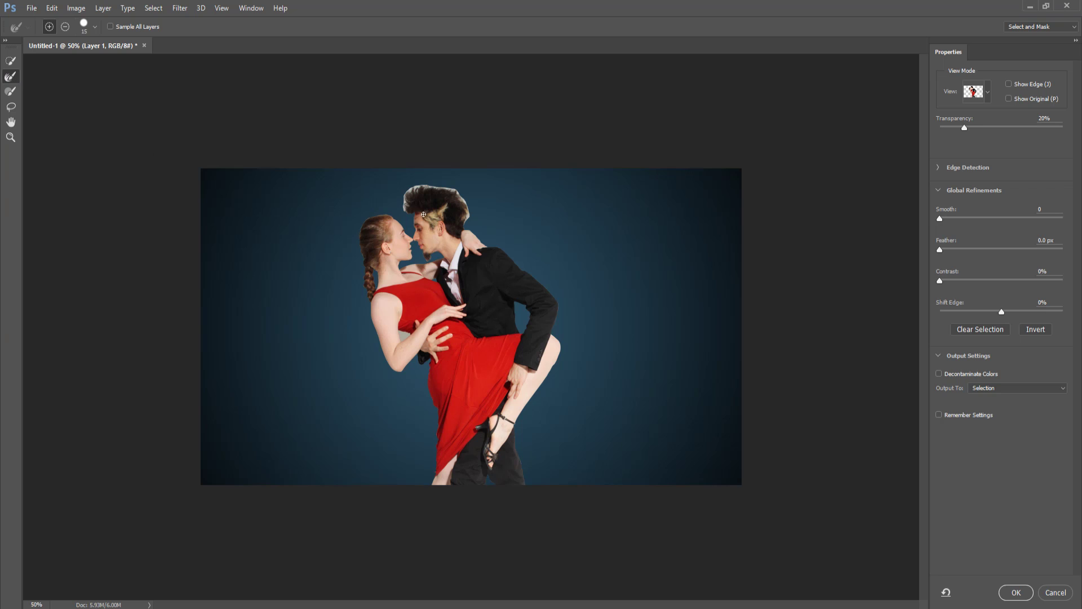
key("ctrl+plus")
key("ctrl+plus")
key("ctrl+plus")
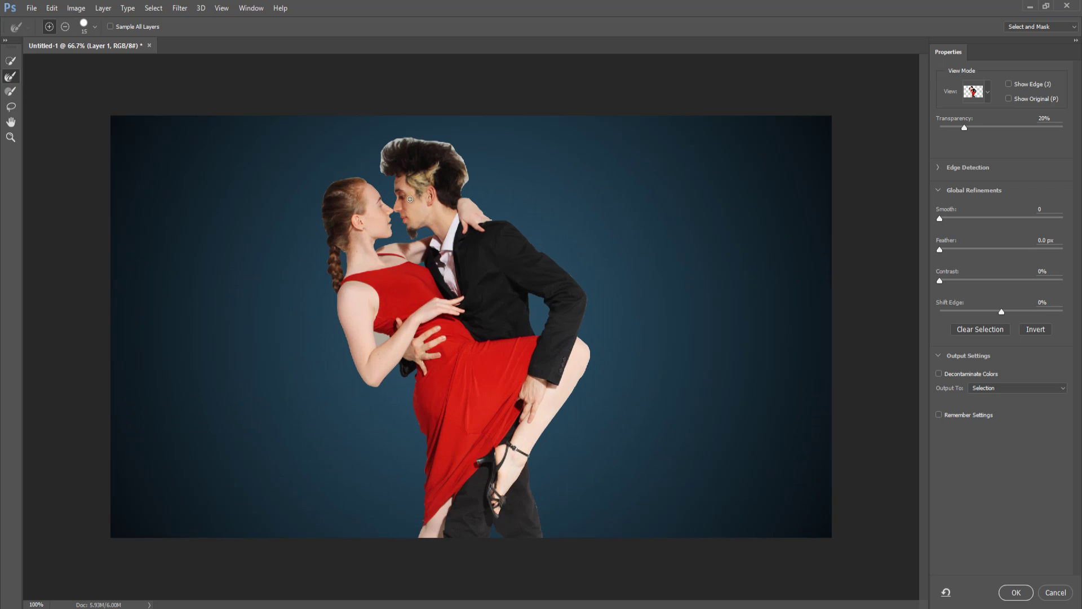
scroll(285, 177, "up", 5)
mouse_move(285, 177)
left_mouse_down()
mouse_move(267, 101)
mouse_move(273, 125)
mouse_move(296, 81)
mouse_move(284, 102)
mouse_move(302, 80)
mouse_move(303, 103)
mouse_move(316, 71)
mouse_move(323, 85)
mouse_move(340, 64)
mouse_move(346, 77)
mouse_move(361, 61)
mouse_move(367, 73)
mouse_move(358, 79)
mouse_move(459, 75)
mouse_move(449, 79)
mouse_move(521, 141)
mouse_move(508, 121)
mouse_move(491, 125)
mouse_move(525, 160)
mouse_move(505, 217)
left_mouse_up()
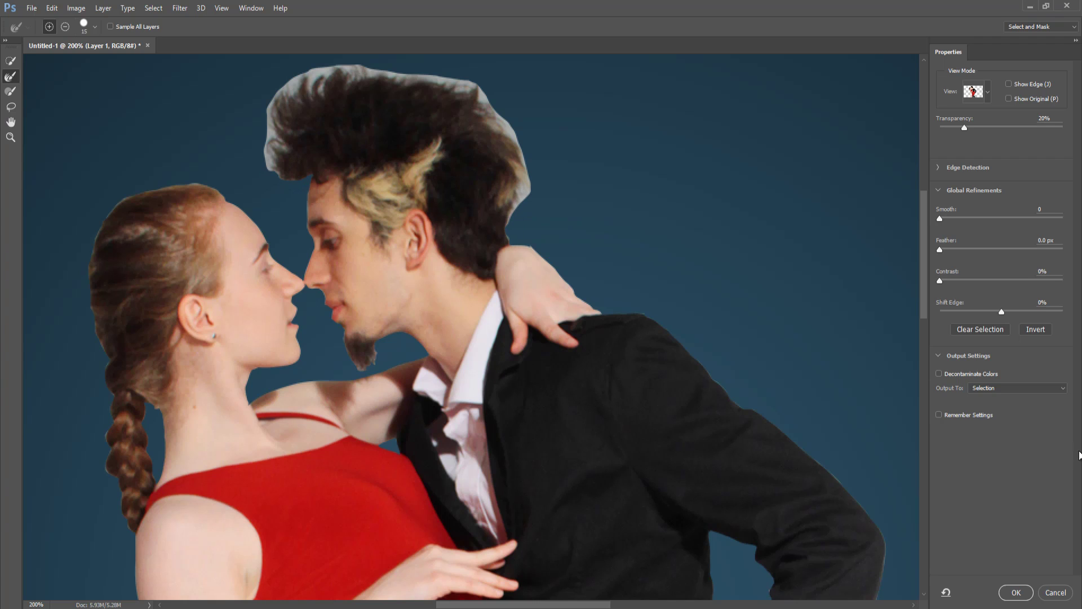
Enable Decontaminate Colors and output the refined cut-out to a new layer
left_click(938, 374)
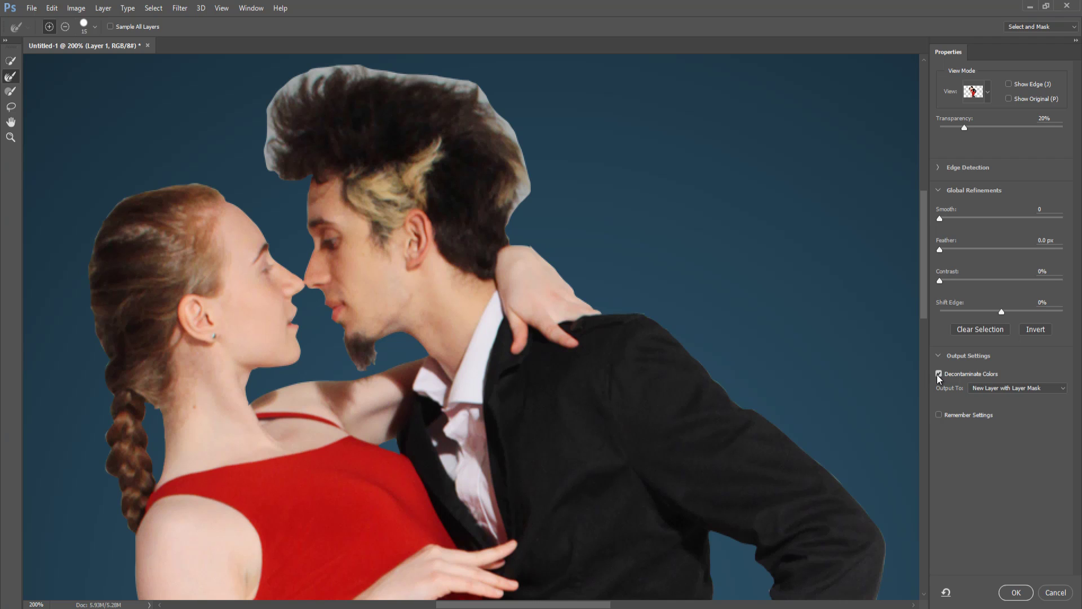
left_click(1015, 387)
left_click(1003, 413)
left_click(1016, 592)
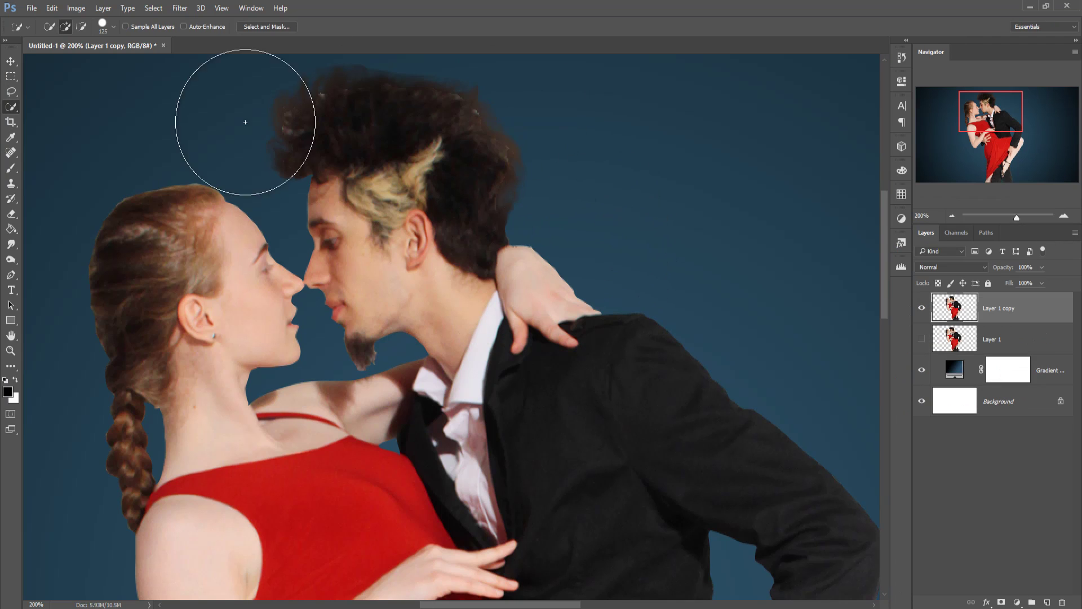
Crop the document to its existing canvas bounds with Delete Cropped Pixels on, trimming the couple's layer beyond the edge
left_click(11, 61)
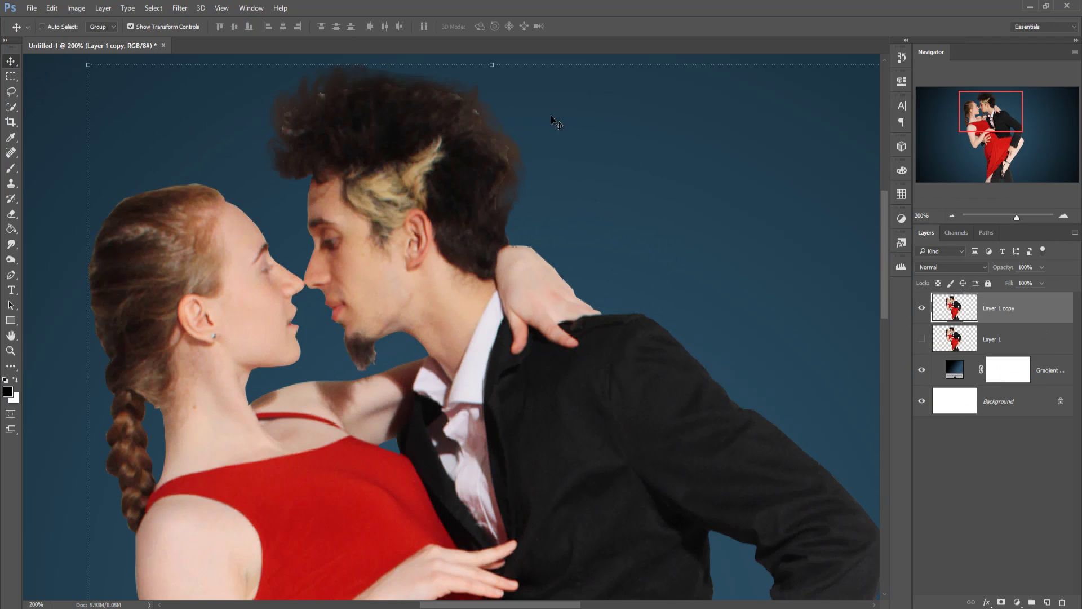
key("ctrl+minus")
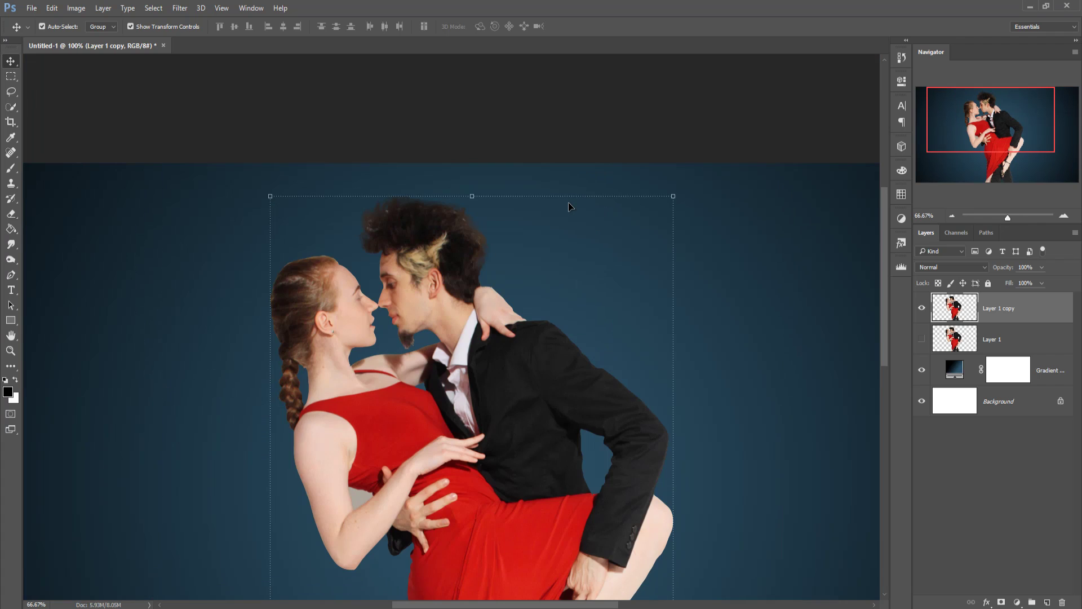
key("ctrl+minus")
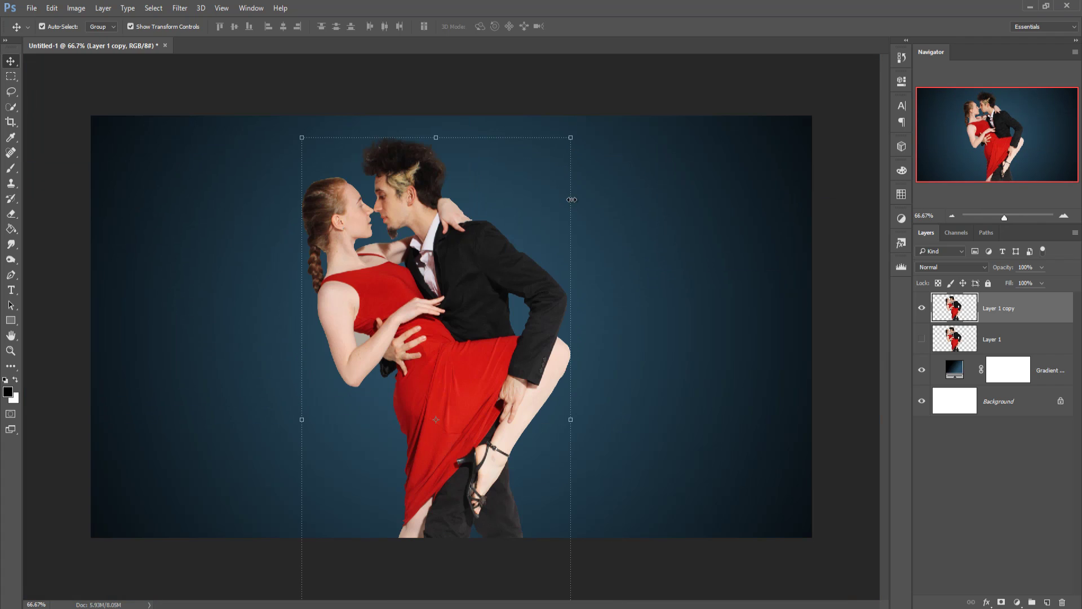
left_click(11, 122)
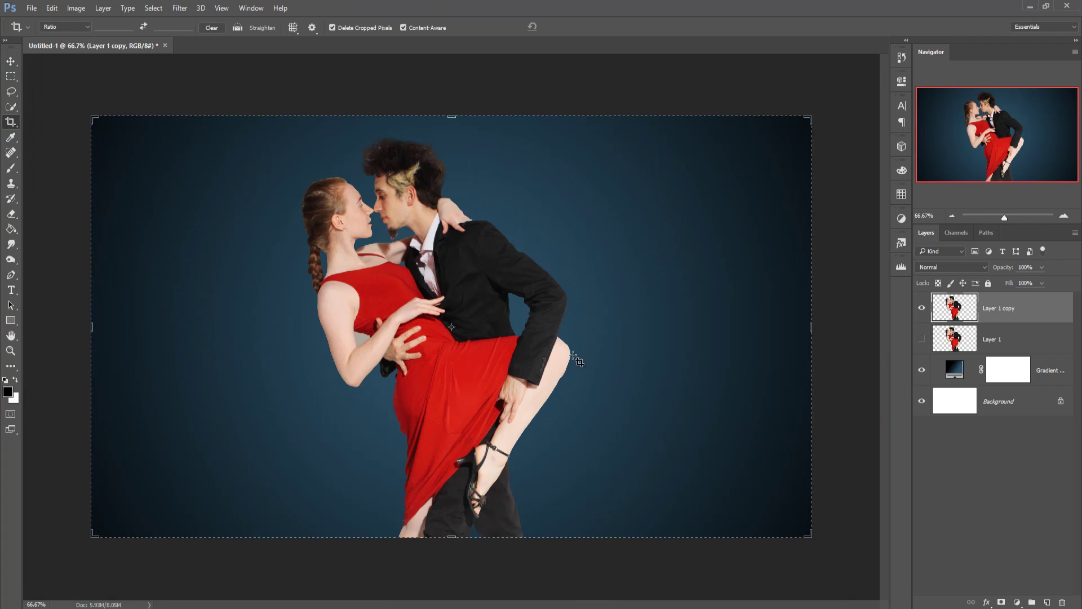
left_click(570, 26)
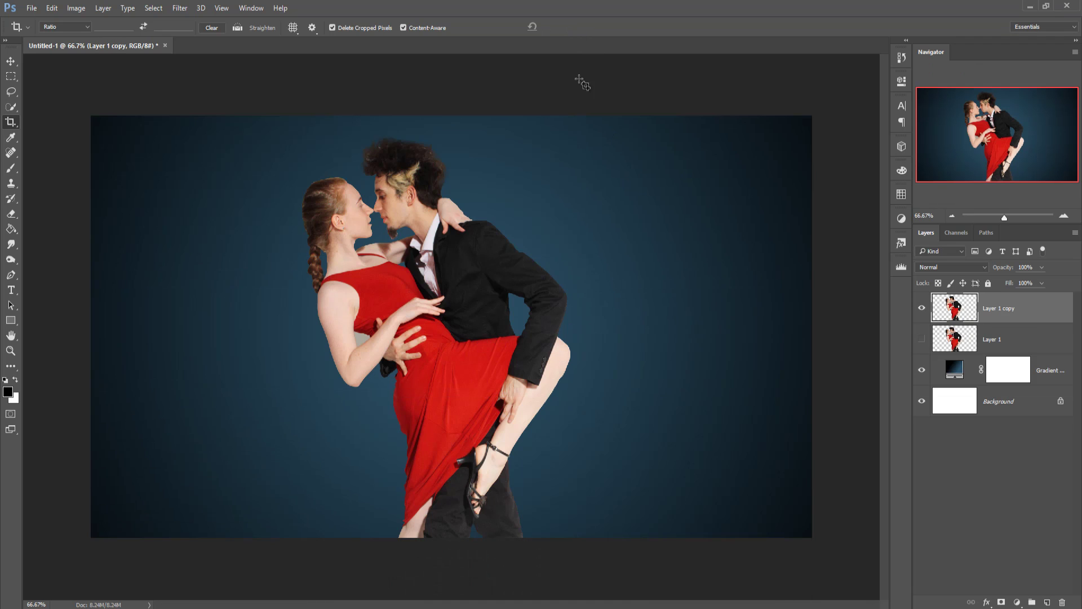
Delete the hidden Layer 1 and duplicate Layer 1 copy
left_click(11, 61)
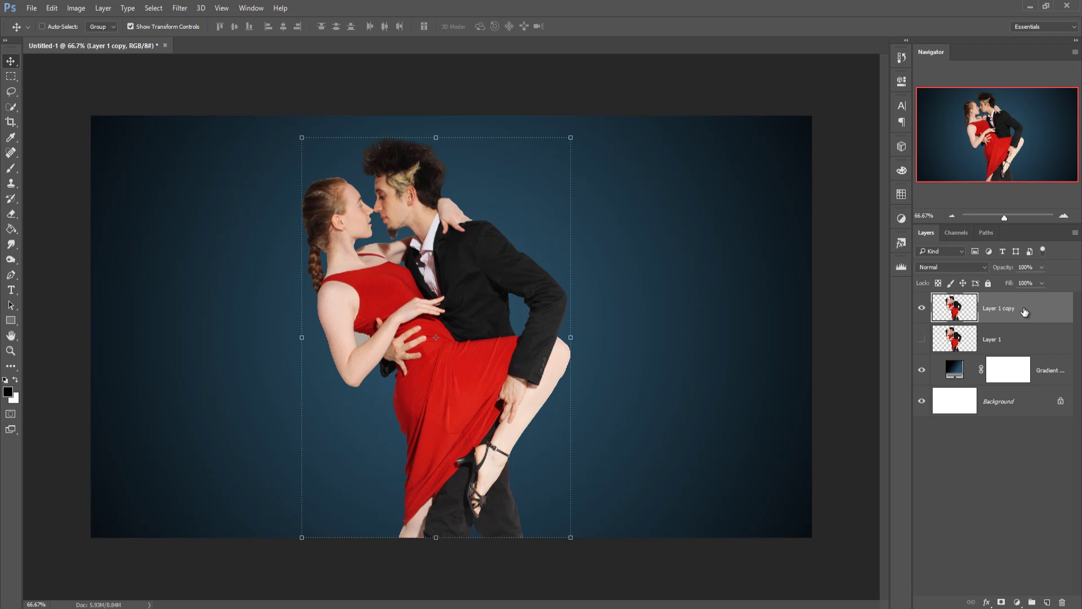
left_click(990, 340)
key("Delete")
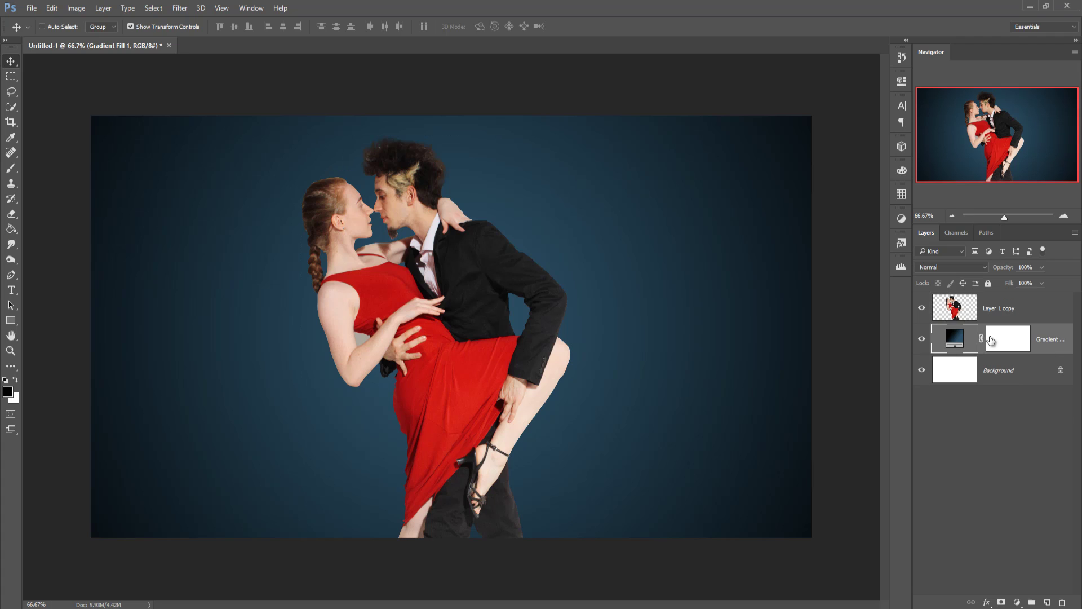
left_click(1015, 311)
right_click(1020, 306)
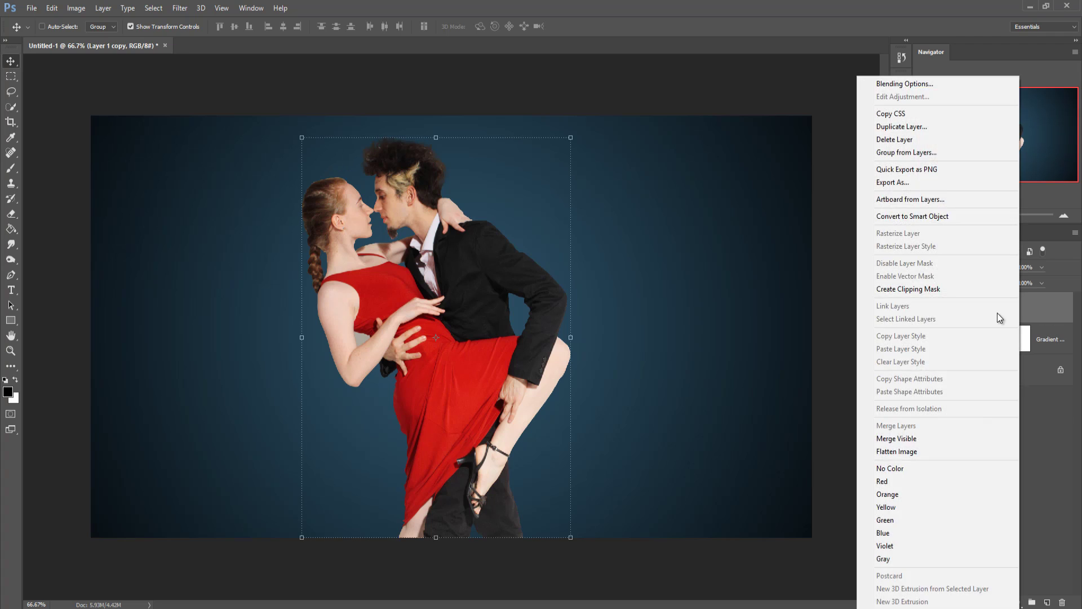
left_click(896, 127)
left_click(639, 190)
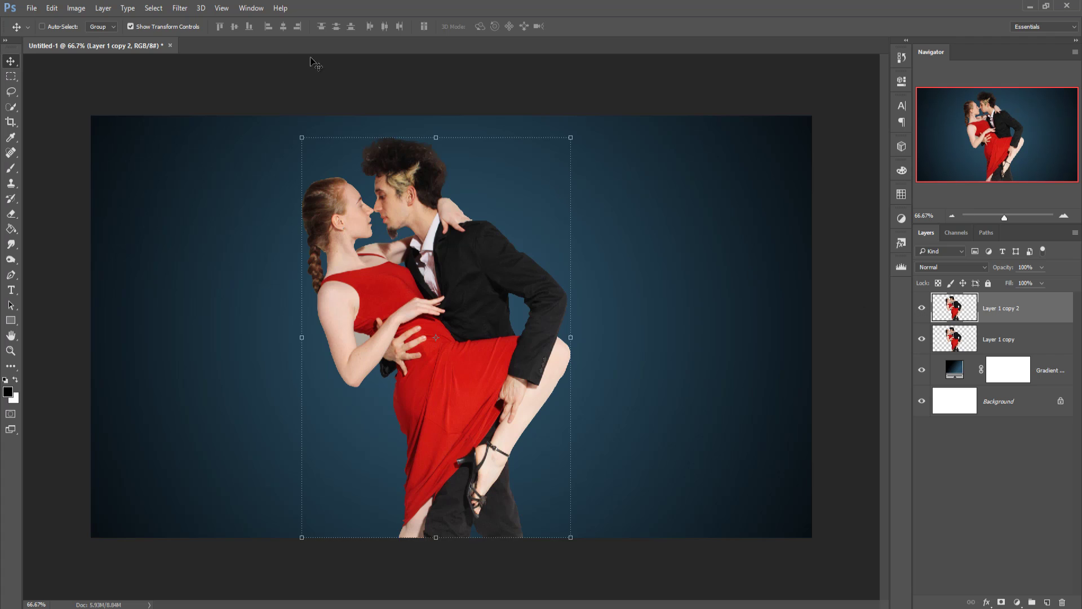
Open the Liquify filter on Layer 1 copy 2 and reduce the brush size to 200
left_click(180, 8)
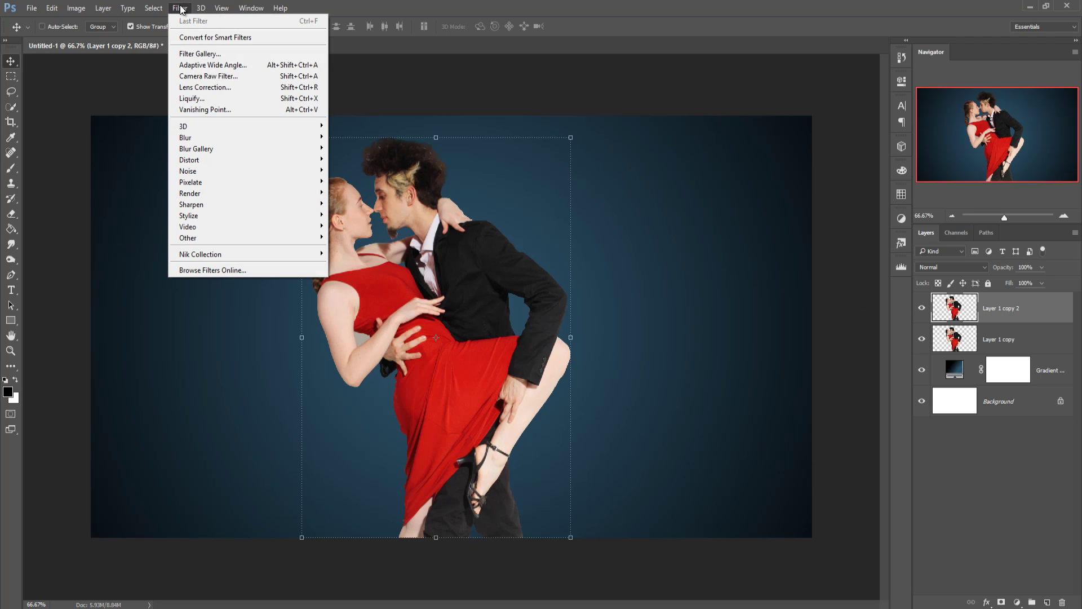
left_click(192, 99)
left_click(618, 257)
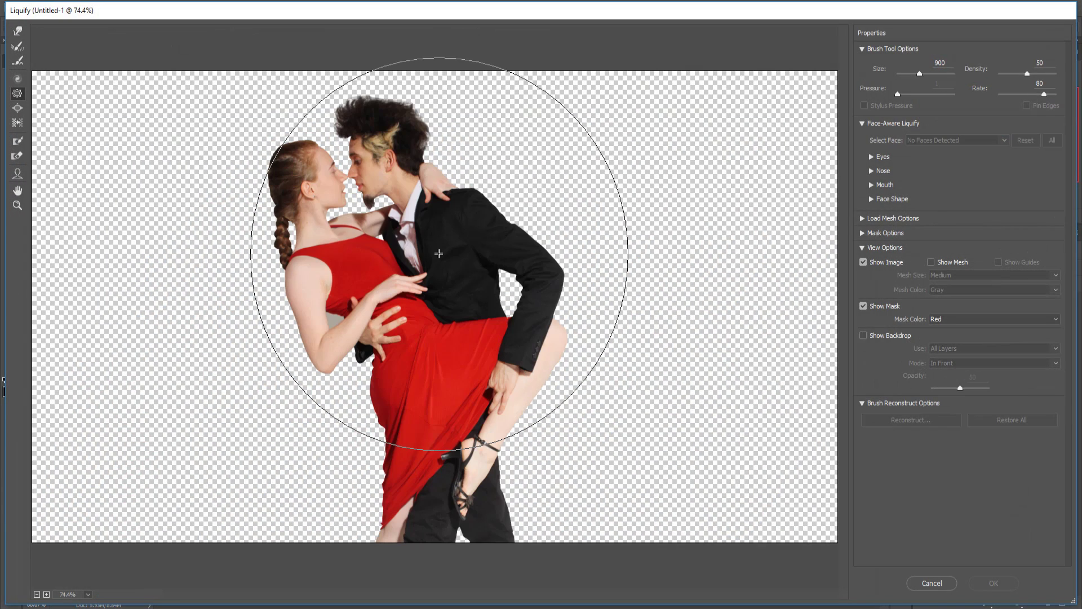
key("bracketleft")
key("bracketleft")
key("bracketleft")
key("bracketleft")
key("bracketleft")
key("bracketleft")
key("bracketleft")
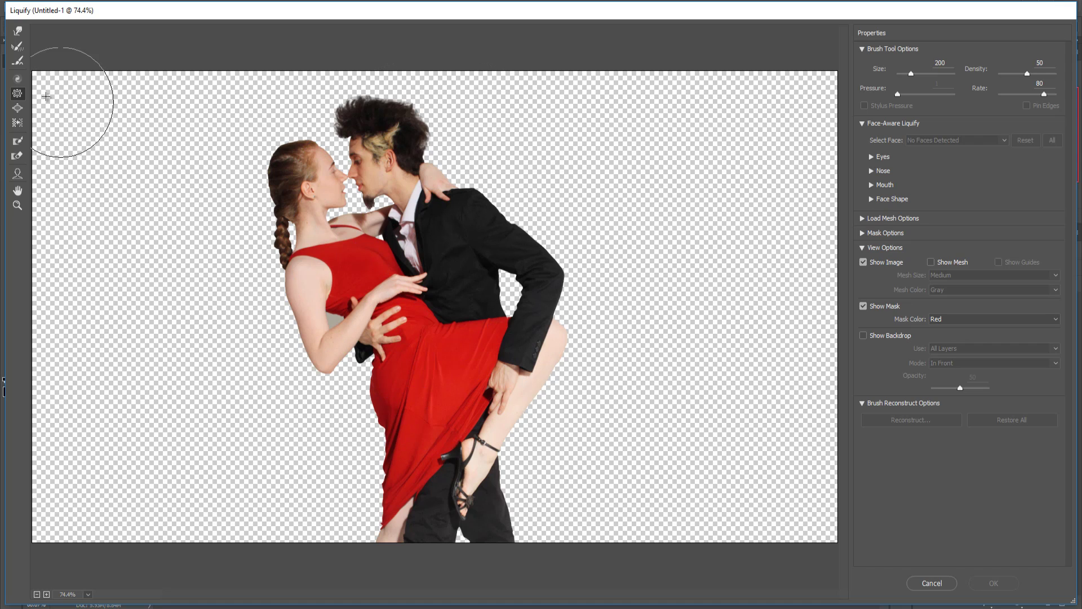
Using Forward Warp with brush sizes from 175 to 125, pull the jacket, the woman's arm and the dress outward into wide wavy shapes
left_click(18, 35)
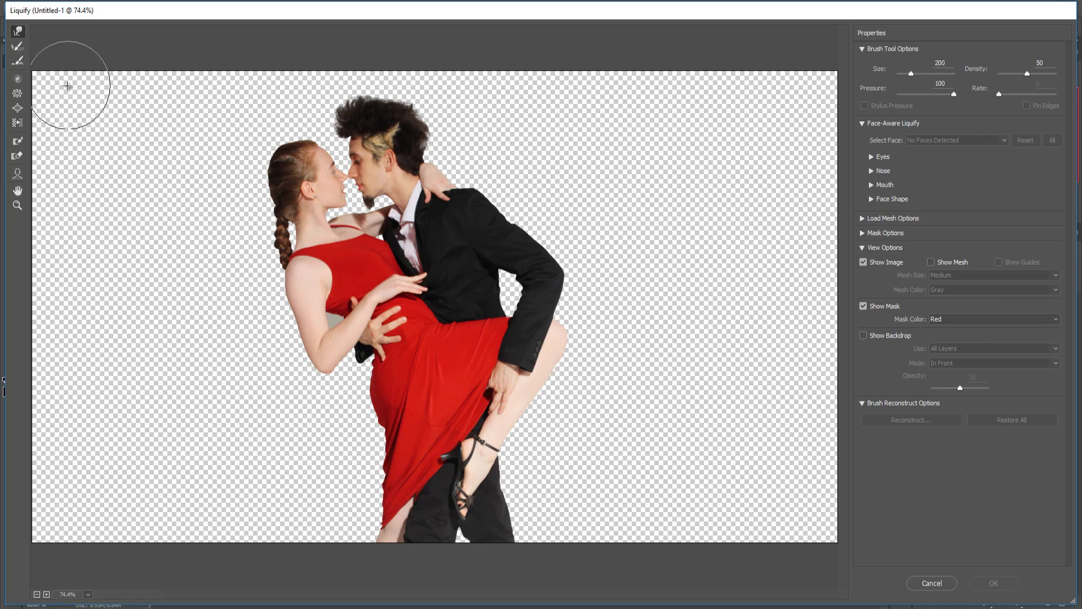
key("bracketleft")
key("bracketleft")
key("bracketleft")
key("bracketleft")
key("bracketleft")
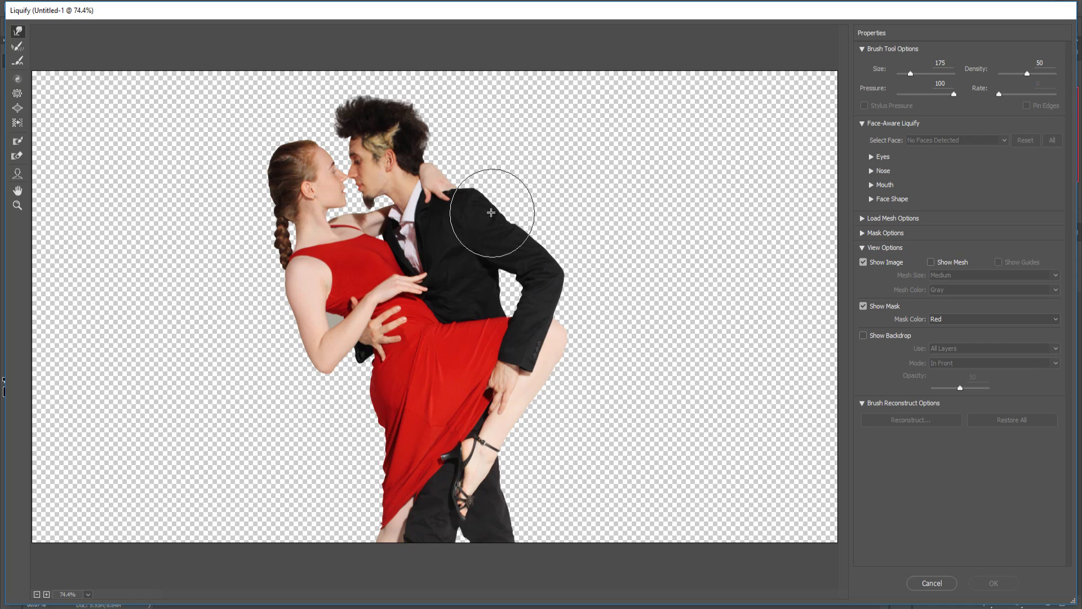
mouse_move(480, 211)
left_mouse_down()
mouse_move(540, 150)
mouse_move(476, 189)
mouse_move(495, 150)
left_mouse_up()
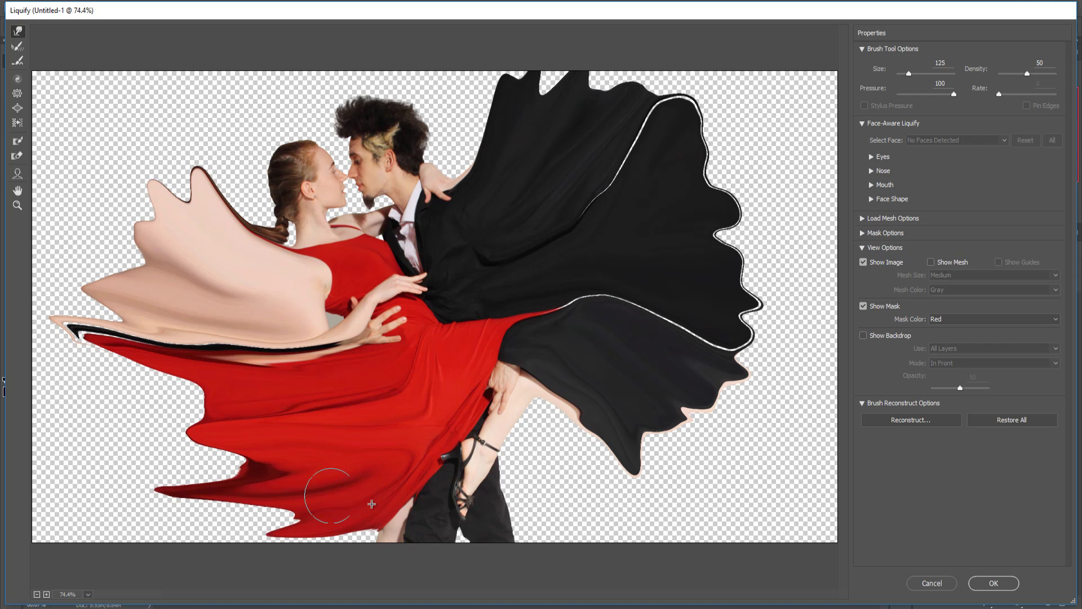
Stretch the lower part of the red dress farther outward into wavy tips with the Forward Warp brush at size 125
mouse_move(372, 503)
left_mouse_down()
mouse_move(133, 510)
mouse_move(270, 541)
mouse_move(222, 536)
mouse_move(249, 542)
mouse_move(241, 551)
mouse_move(113, 496)
mouse_move(194, 459)
mouse_move(232, 456)
mouse_move(152, 458)
mouse_move(135, 395)
mouse_move(163, 394)
mouse_move(148, 430)
mouse_move(121, 433)
left_mouse_up()
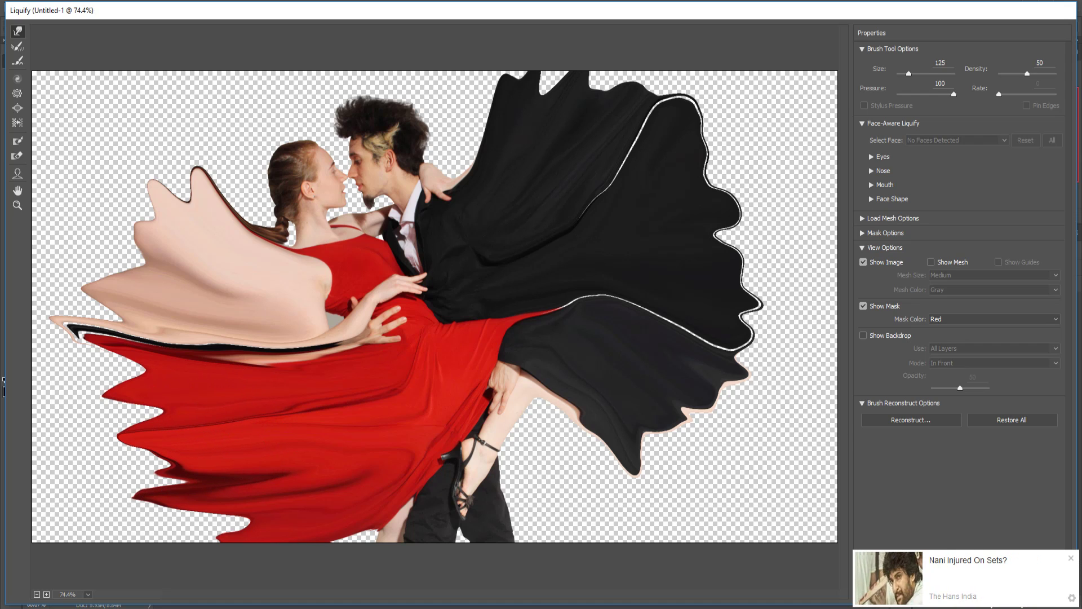
left_click(1072, 559)
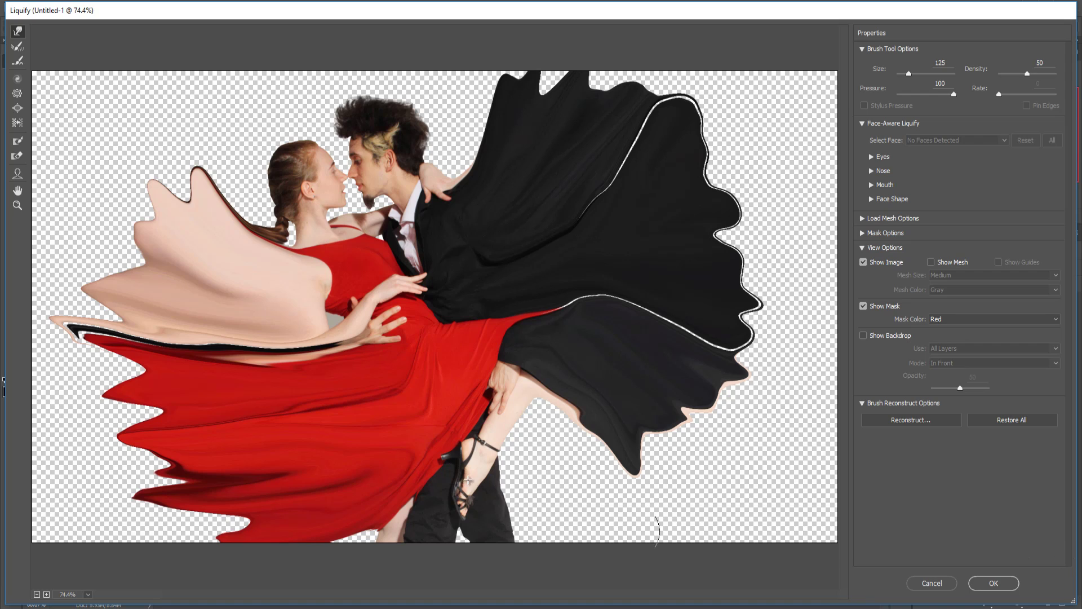
mouse_move(283, 468)
left_mouse_down()
mouse_move(181, 509)
mouse_move(289, 500)
mouse_move(214, 538)
mouse_move(287, 506)
mouse_move(121, 544)
mouse_move(217, 508)
mouse_move(376, 480)
mouse_move(318, 540)
mouse_move(239, 539)
mouse_move(183, 499)
mouse_move(222, 470)
mouse_move(111, 446)
mouse_move(191, 436)
mouse_move(175, 433)
mouse_move(235, 454)
left_mouse_up()
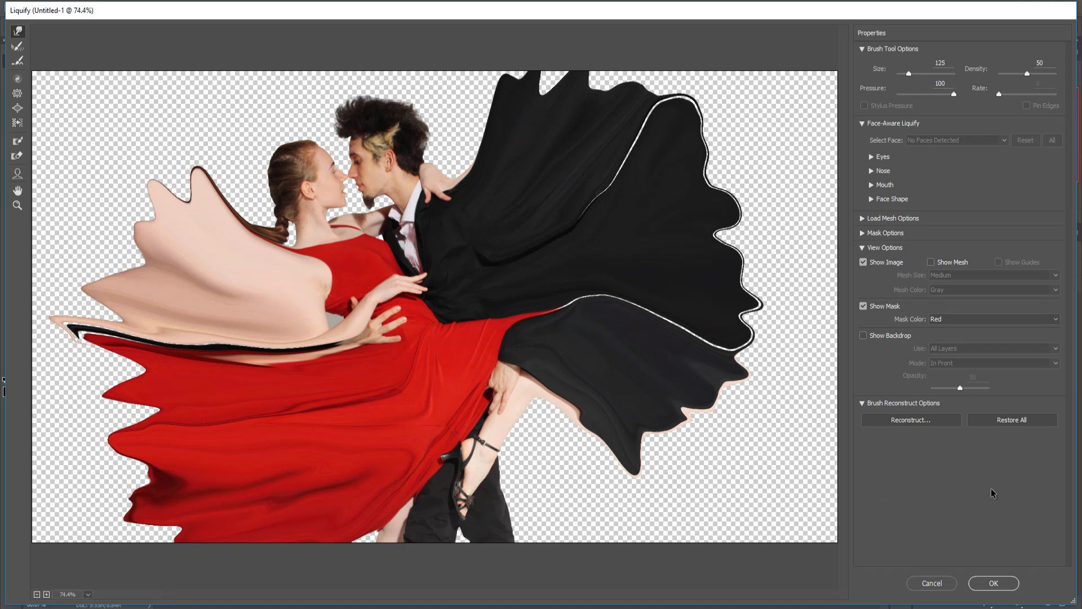
Apply the Liquify distortion and add a layer mask to Layer 1 copy 2, filling it with black using the Paint Bucket
left_click(987, 582)
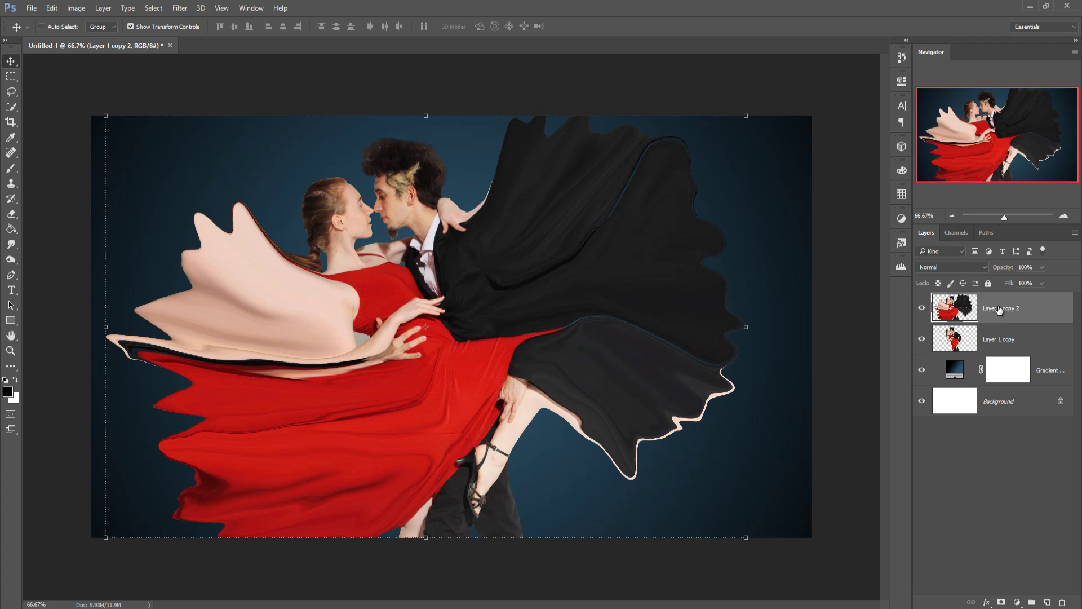
left_click(1001, 602)
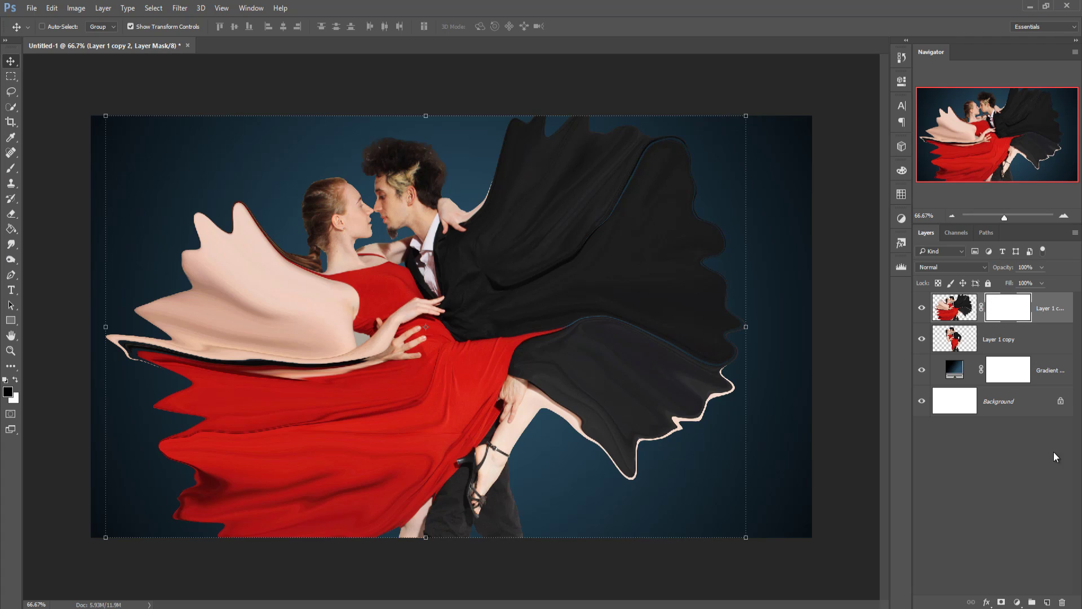
left_click(10, 230)
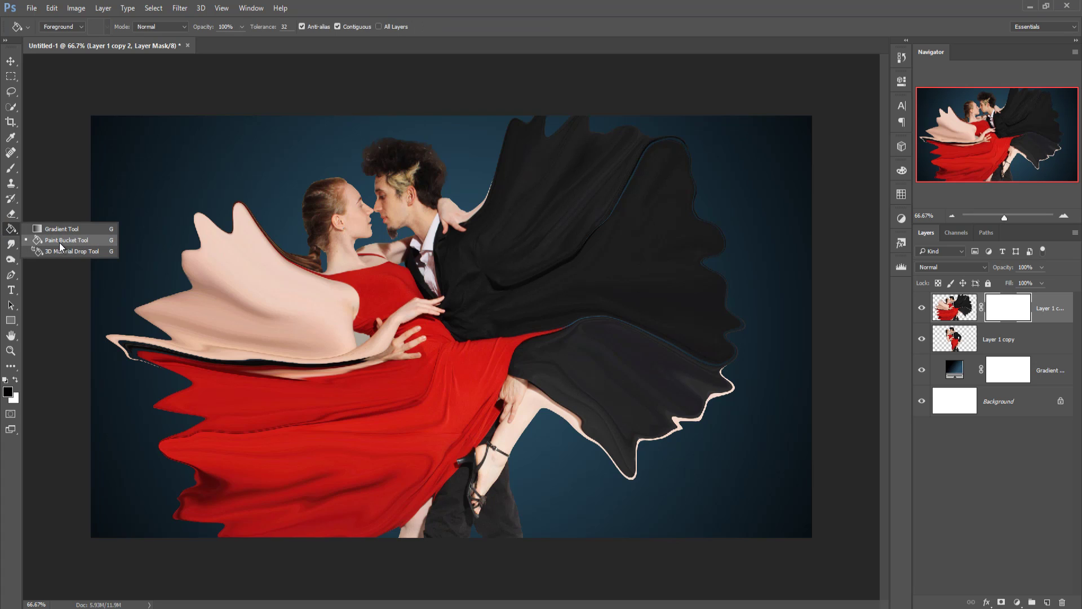
left_click(59, 242)
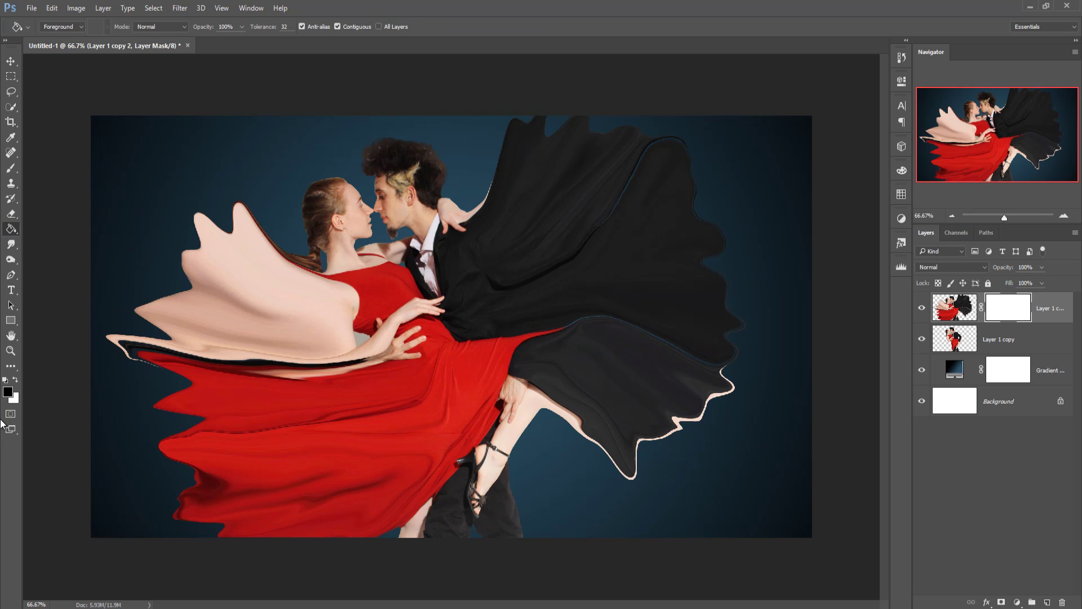
left_click(532, 233)
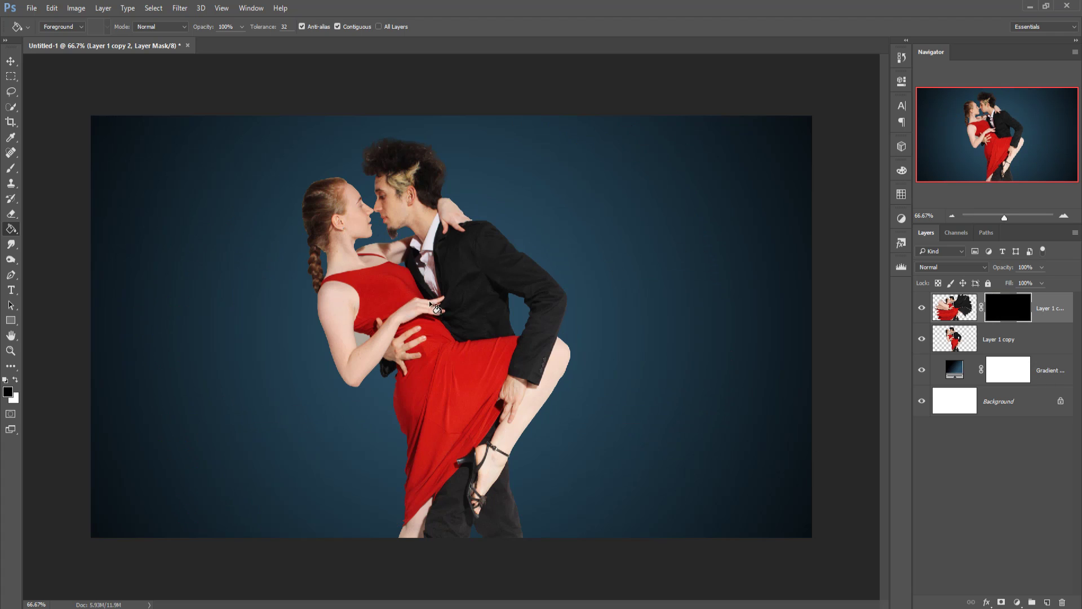
Make Layer 1 copy 2 the active layer and choose the 1977 px particle splatter tip for the Brush tool
left_click(957, 349)
left_click(11, 61)
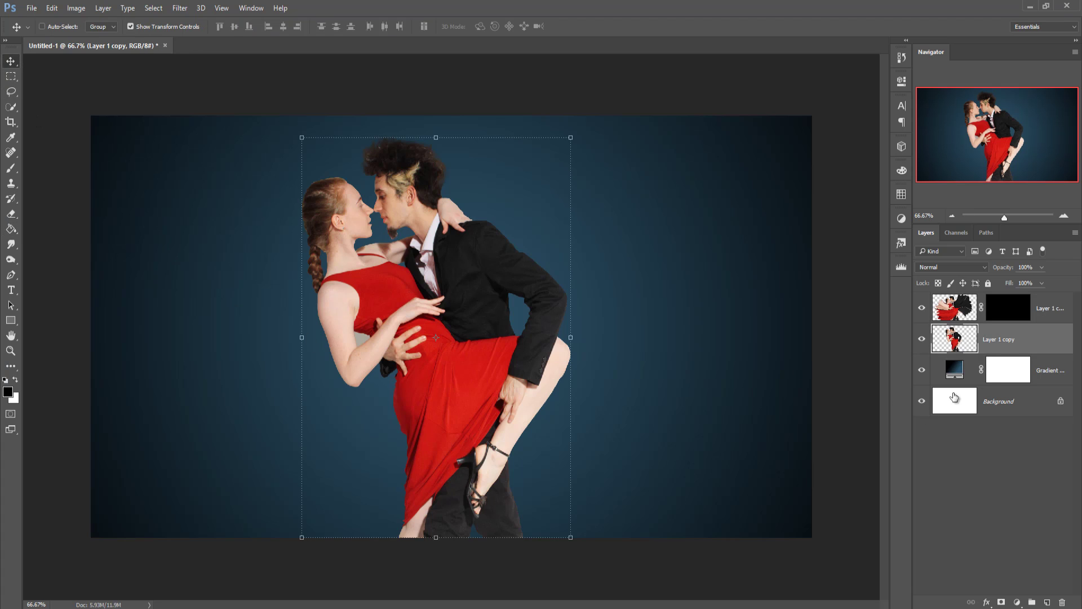
left_click(954, 308)
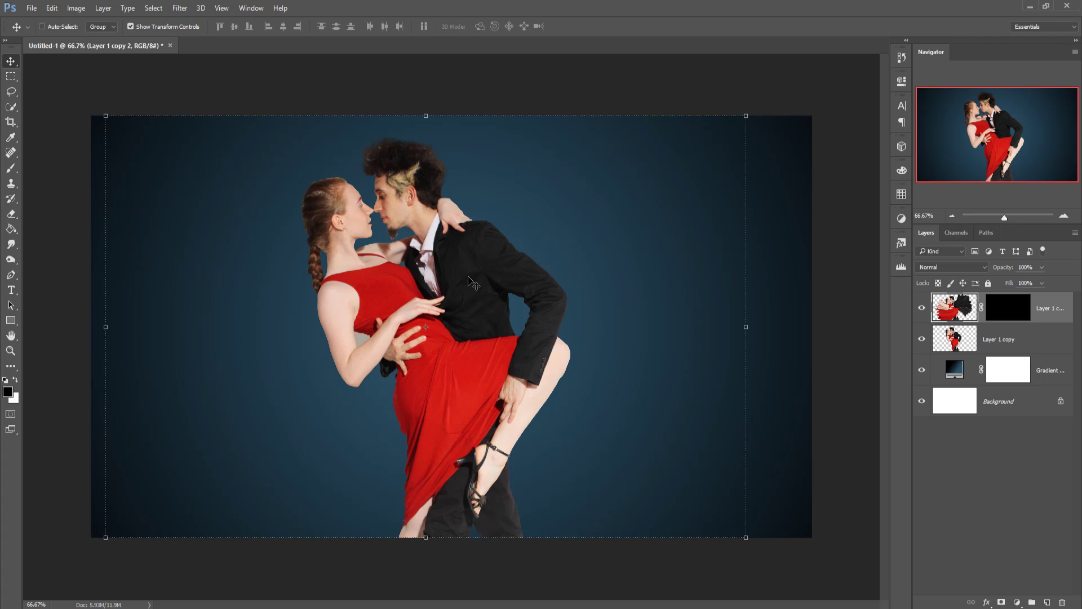
left_click(6, 169)
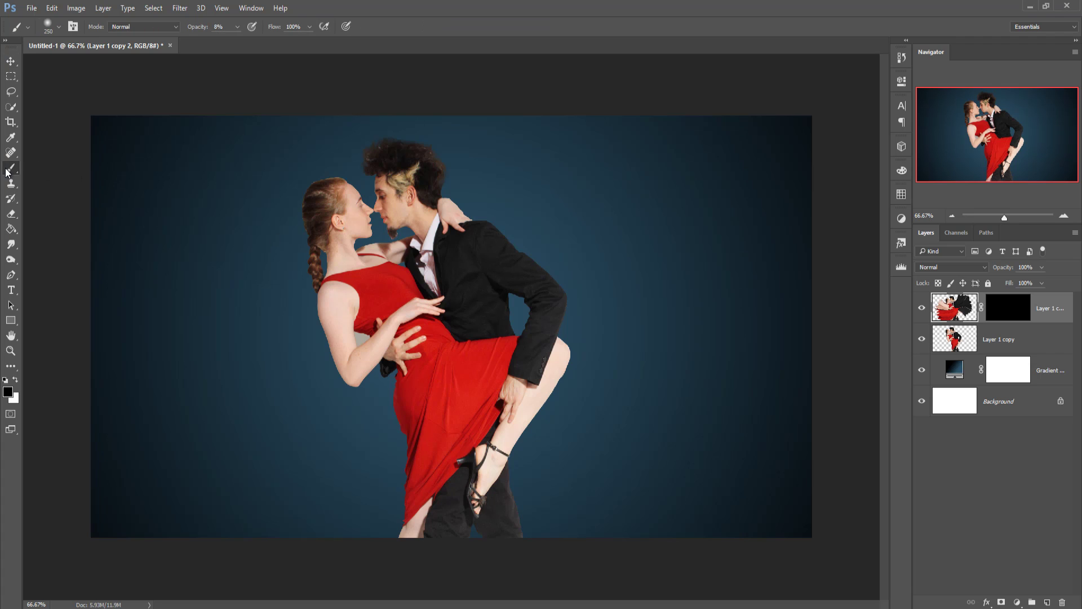
right_click(7, 169)
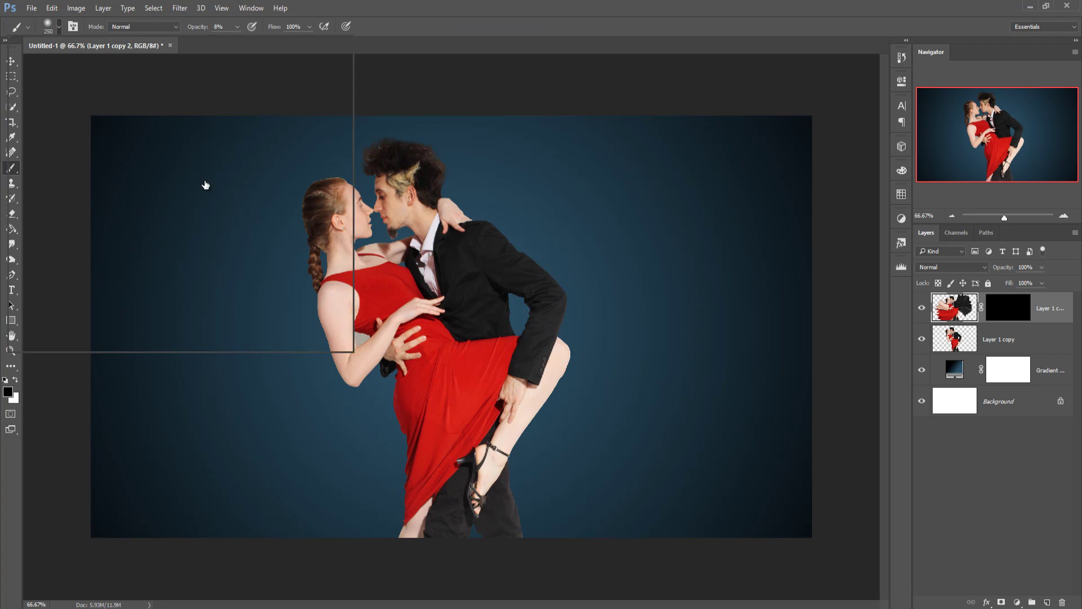
right_click(205, 184)
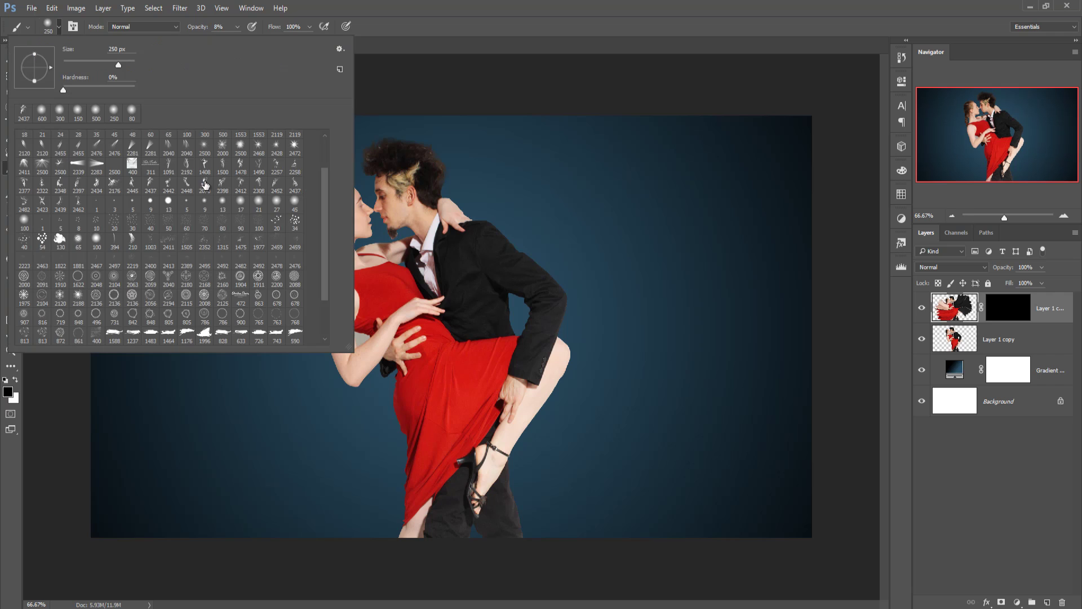
left_click(259, 240)
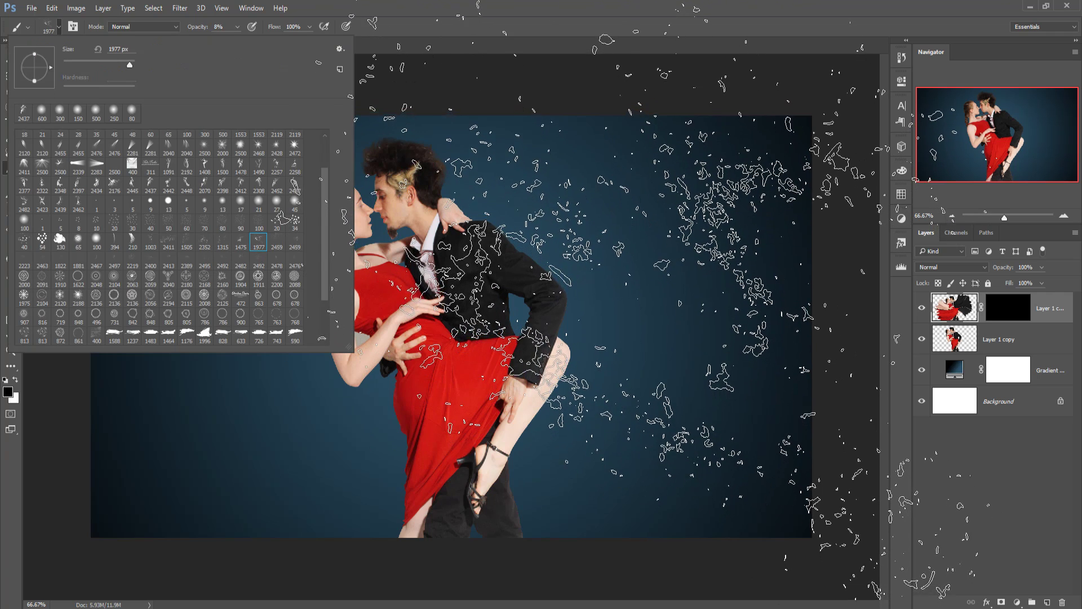
left_click(610, 10)
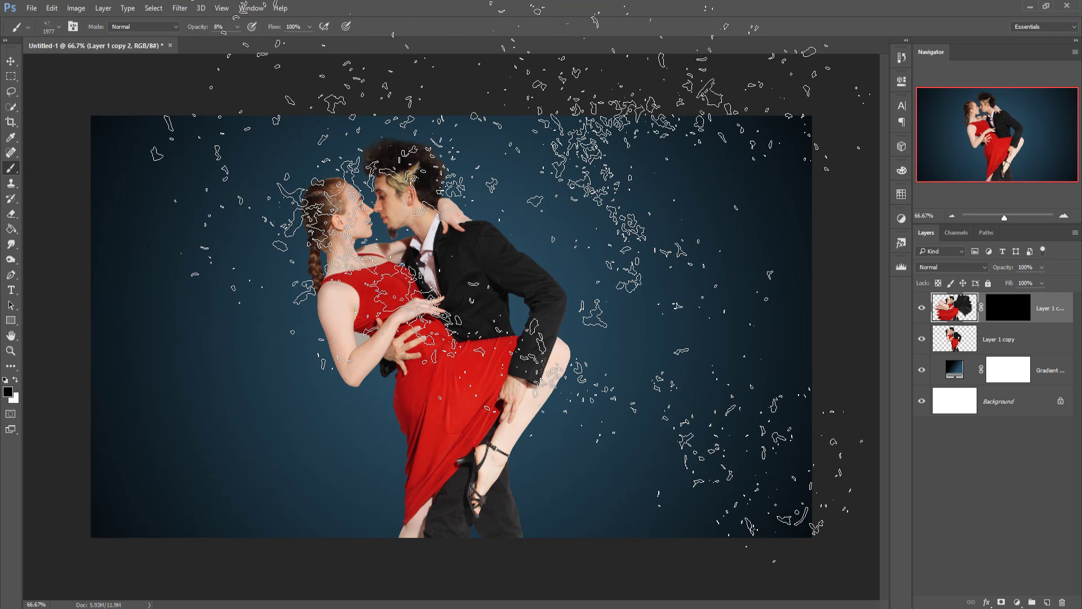
Reduce the splatter brush size to 500
key("bracketleft")
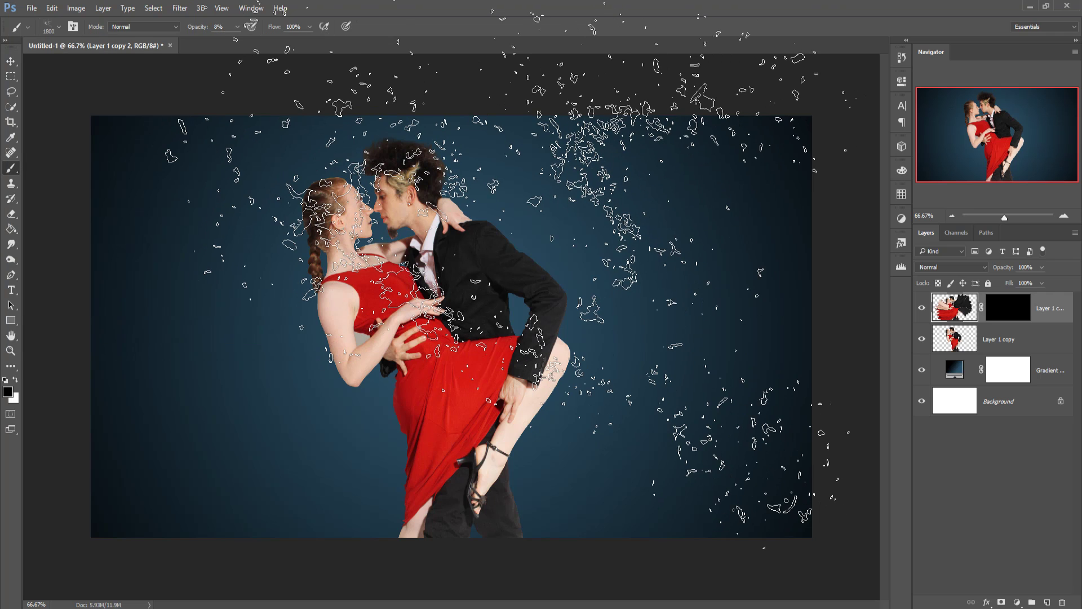
key("bracketleft")
key("bracketleft")
key("bracketleft")
key("bracketleft")
key("bracketleft")
key("bracketleft")
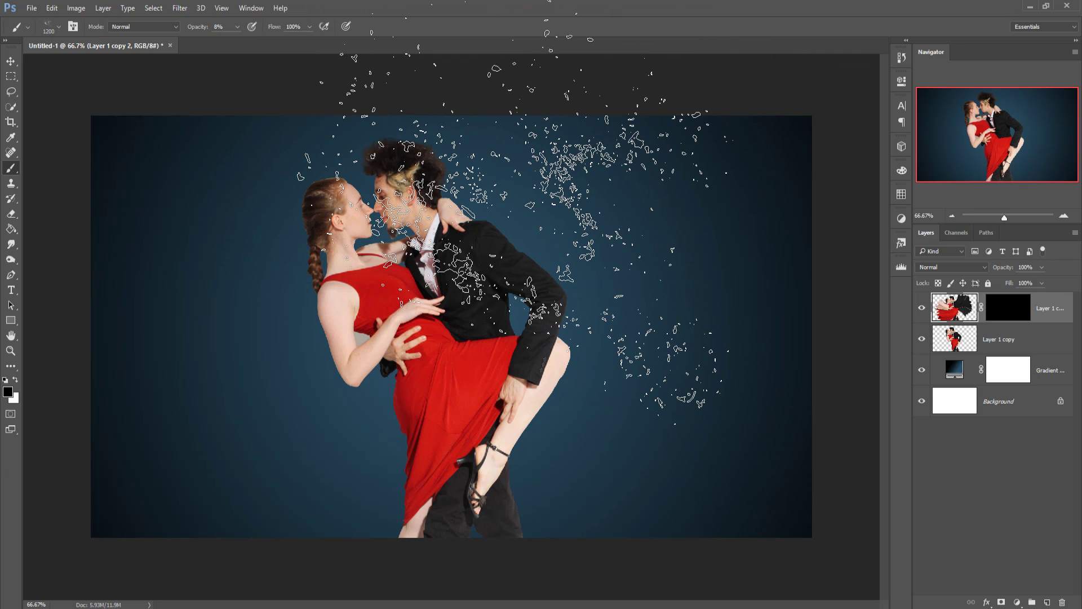
key("bracketleft")
key("bracketleft")
key("bracketleft")
key("bracketleft")
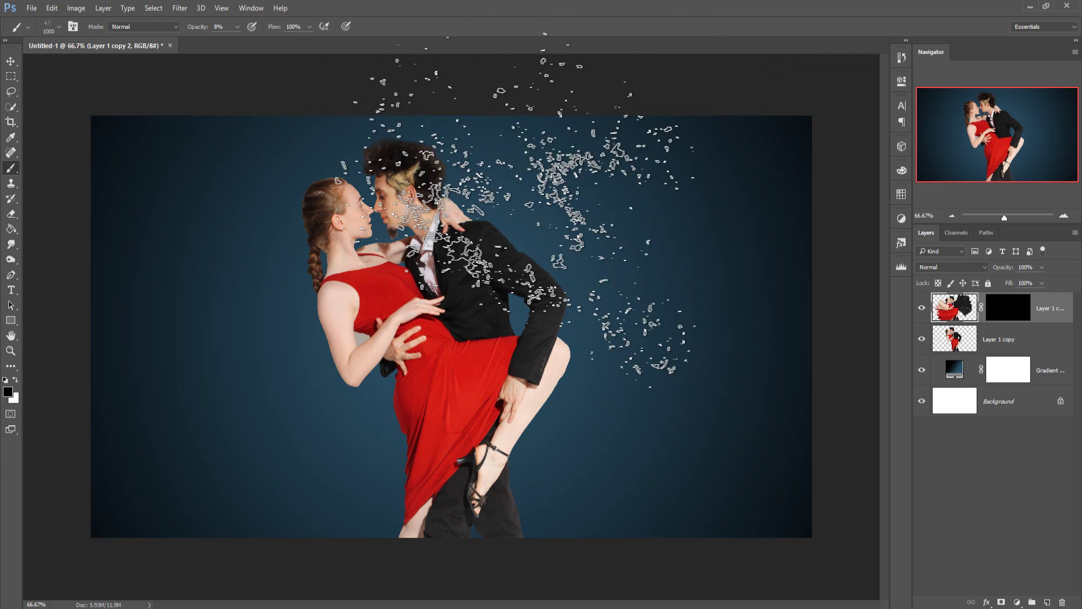
key("bracketleft")
key("bracketleft")
key("bracketleft")
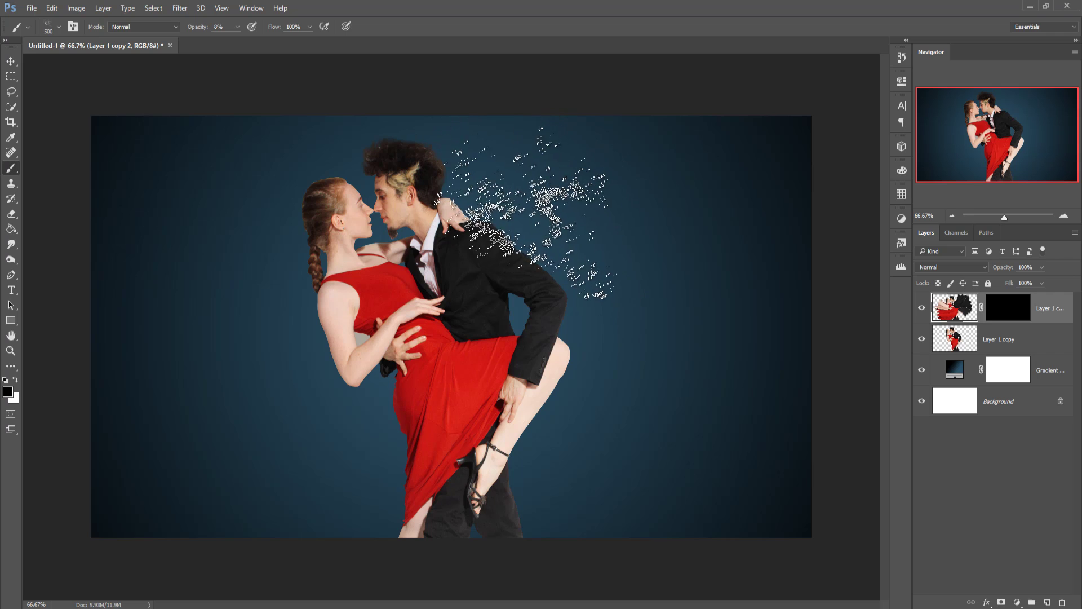
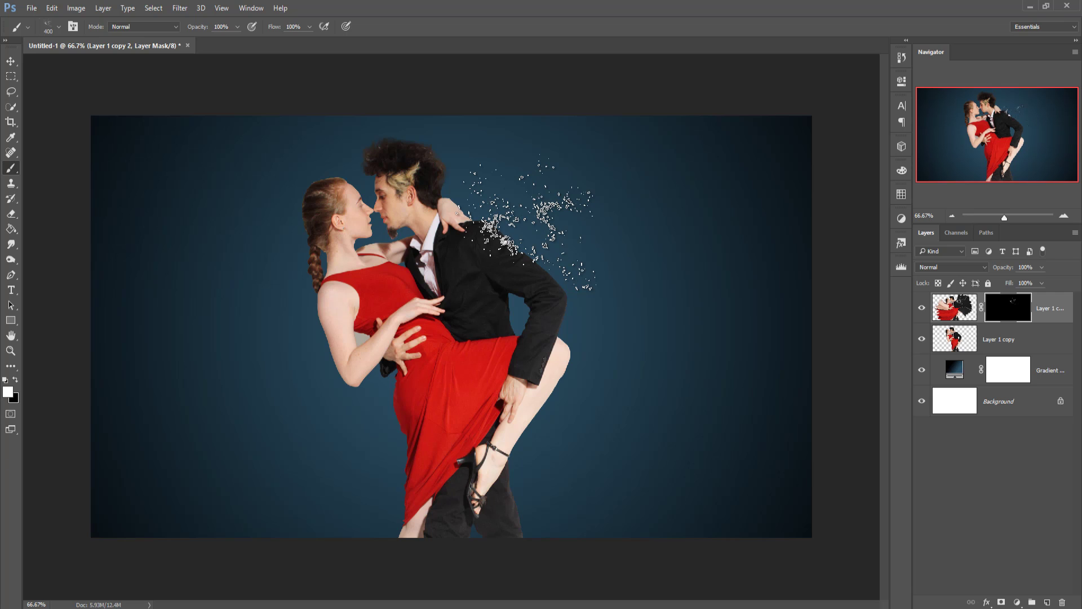
Invert the mask of Layer 1 copy 2 to white and fill it with black again using the Paint Bucket
left_click(530, 226)
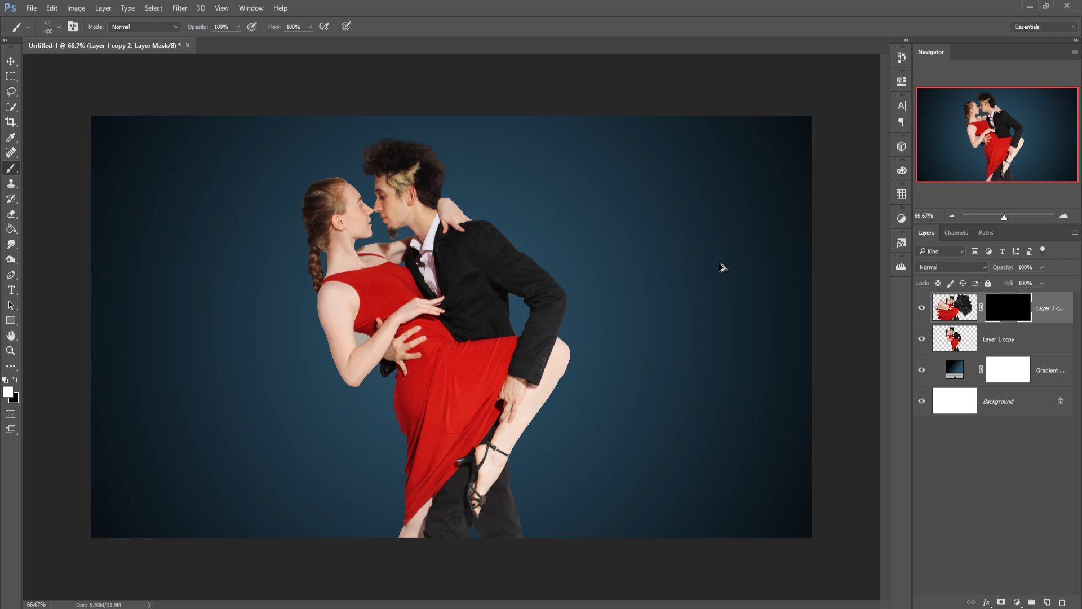
key("ctrl+i")
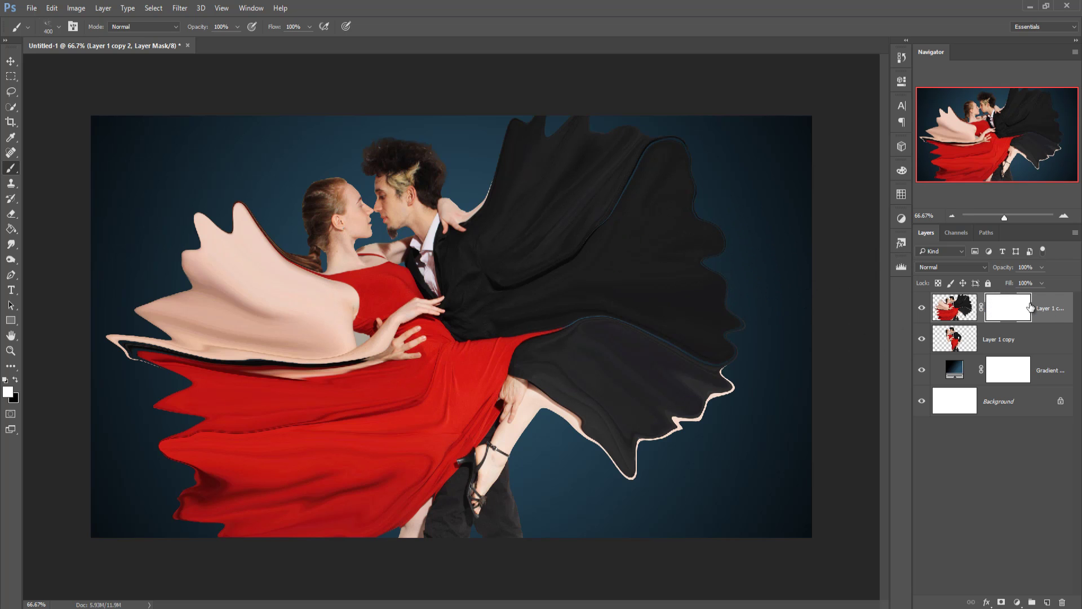
left_click(11, 232)
left_click(40, 236)
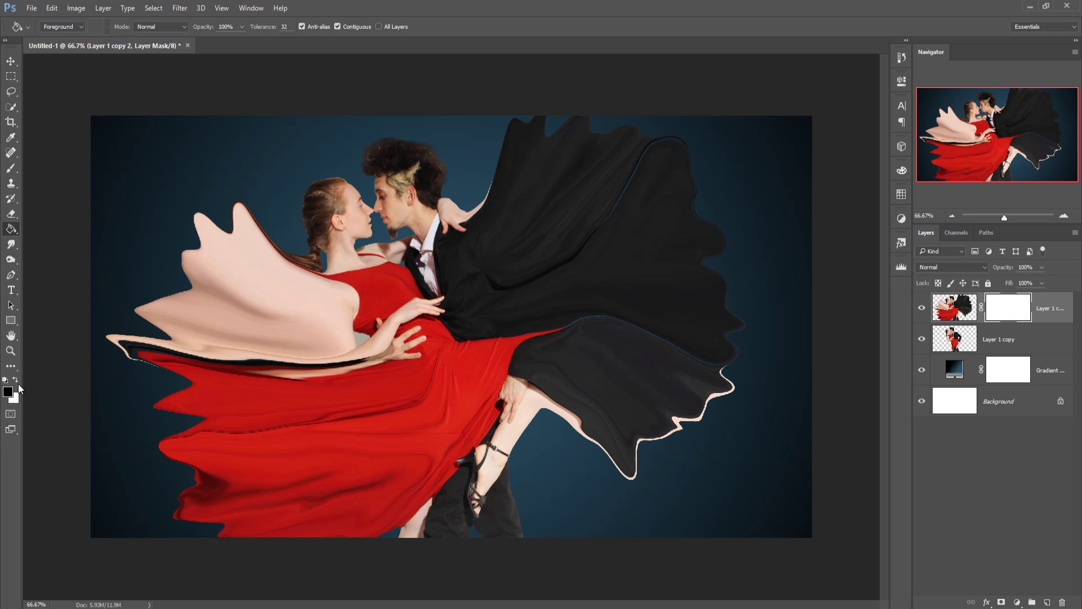
left_click(208, 295)
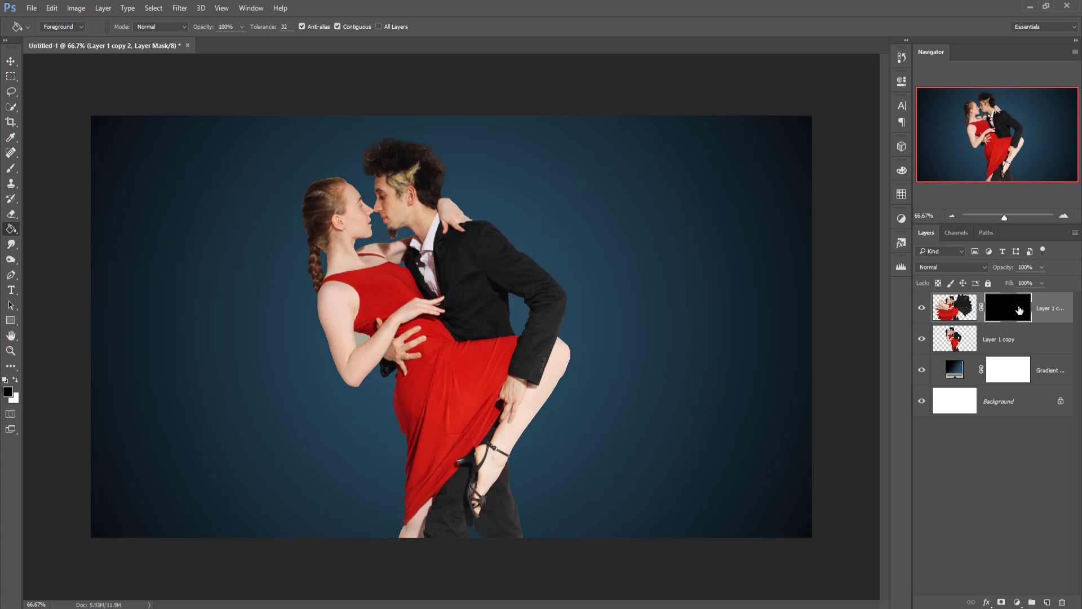
Paint white splatter into the mask of Layer 1 copy 2 beside the man's shoulder and upper arm, with brush sizes between 400 and 200
left_click(11, 168)
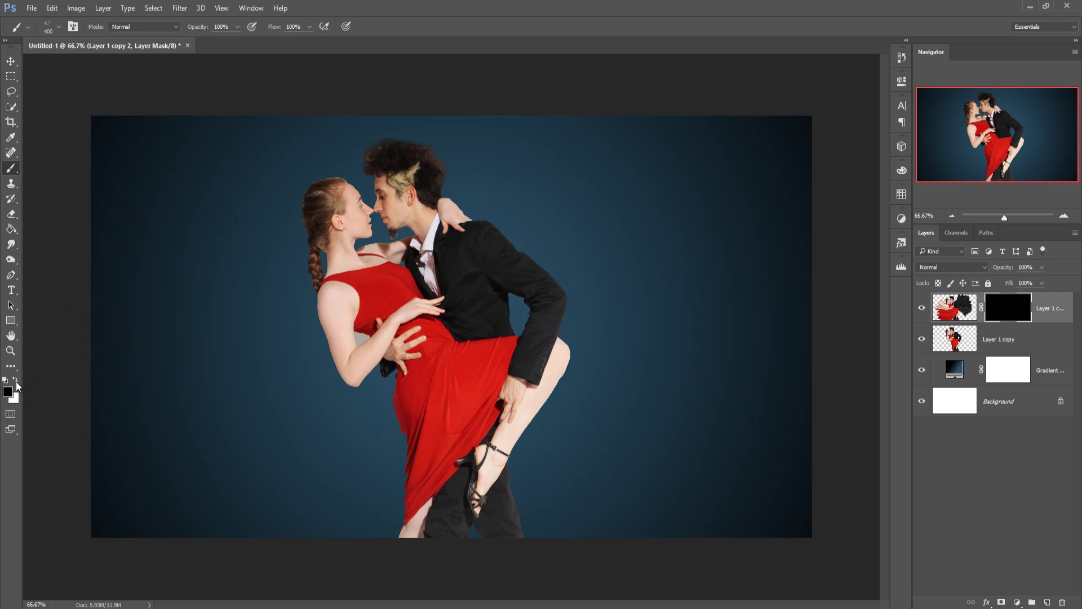
left_click(16, 381)
mouse_move(490, 270)
left_mouse_down()
mouse_move(586, 197)
mouse_move(456, 214)
left_mouse_up()
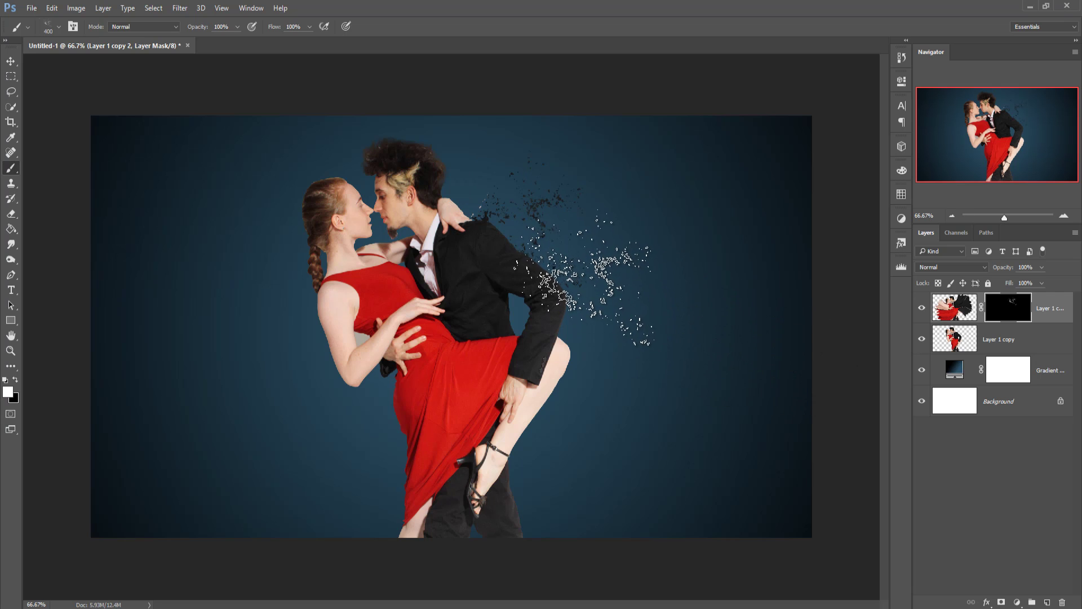
key("bracketleft")
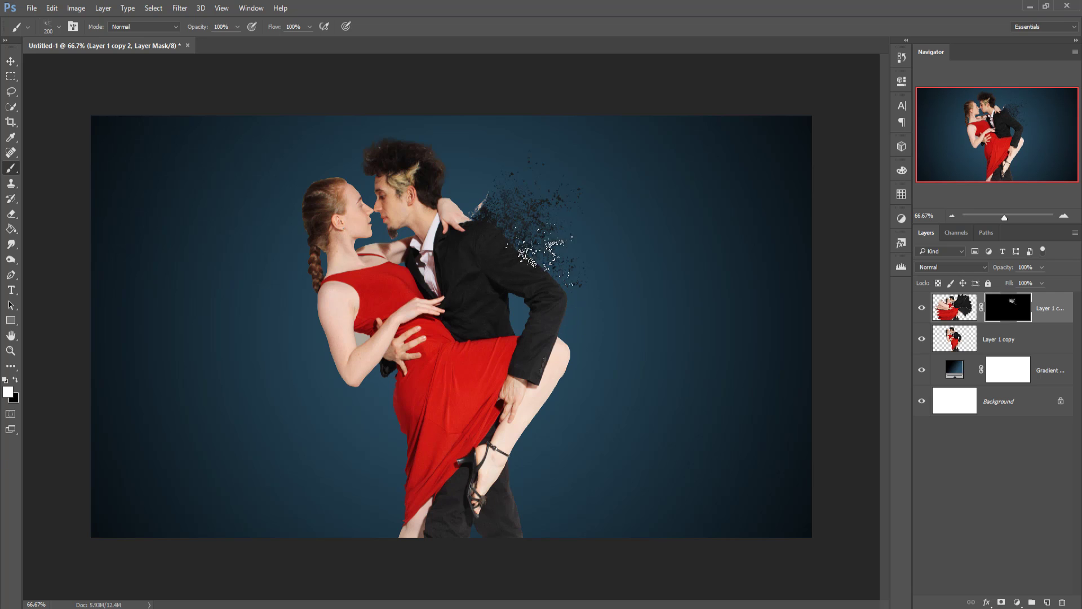
key("bracketright")
key("bracketright")
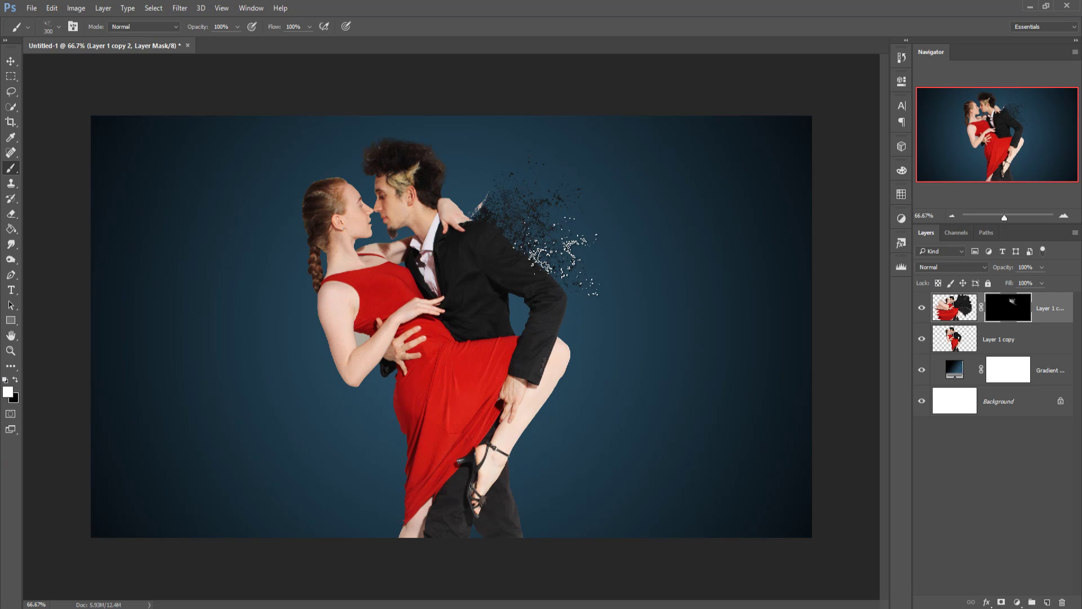
mouse_move(561, 262)
left_mouse_down()
mouse_move(590, 291)
mouse_move(559, 250)
mouse_move(568, 309)
left_mouse_up()
Rotate the splatter brush tip at 250 px and paint more white particles on the mask around the man's elbow
right_click(576, 293)
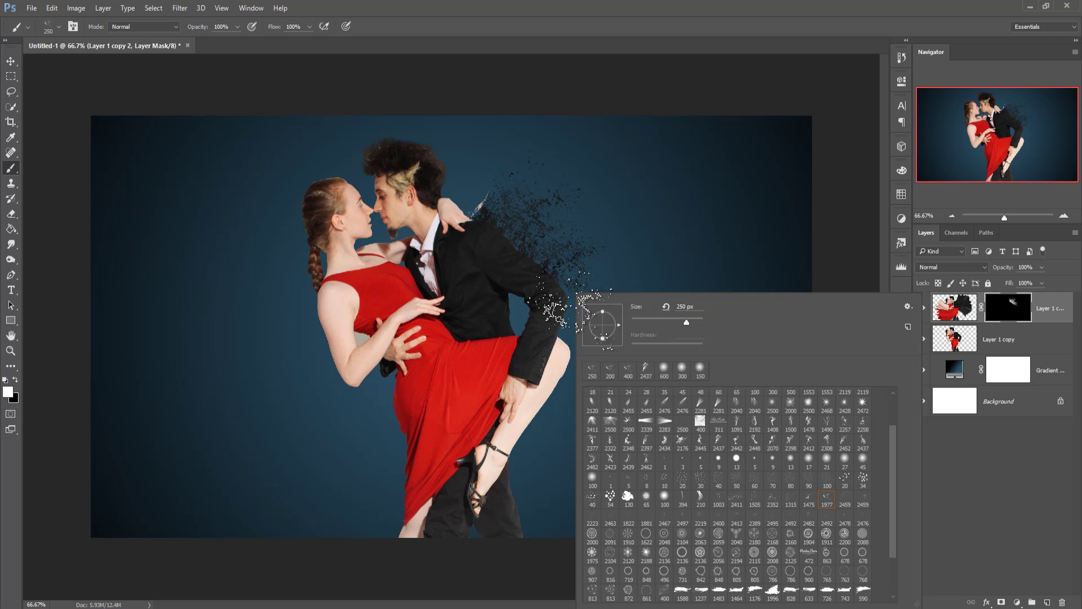
left_click(584, 279)
mouse_move(569, 287)
left_mouse_down()
mouse_move(564, 298)
mouse_move(544, 293)
mouse_move(529, 313)
mouse_move(505, 288)
mouse_move(533, 304)
mouse_move(592, 296)
mouse_move(615, 318)
mouse_move(572, 345)
mouse_move(588, 309)
left_mouse_up()
right_click(593, 303)
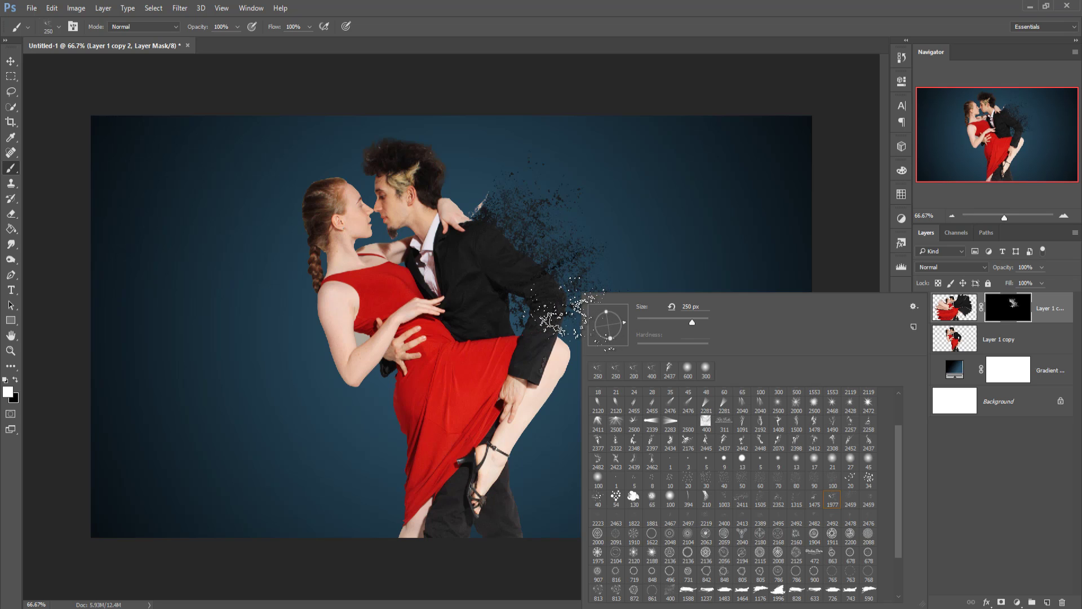
left_click(563, 315)
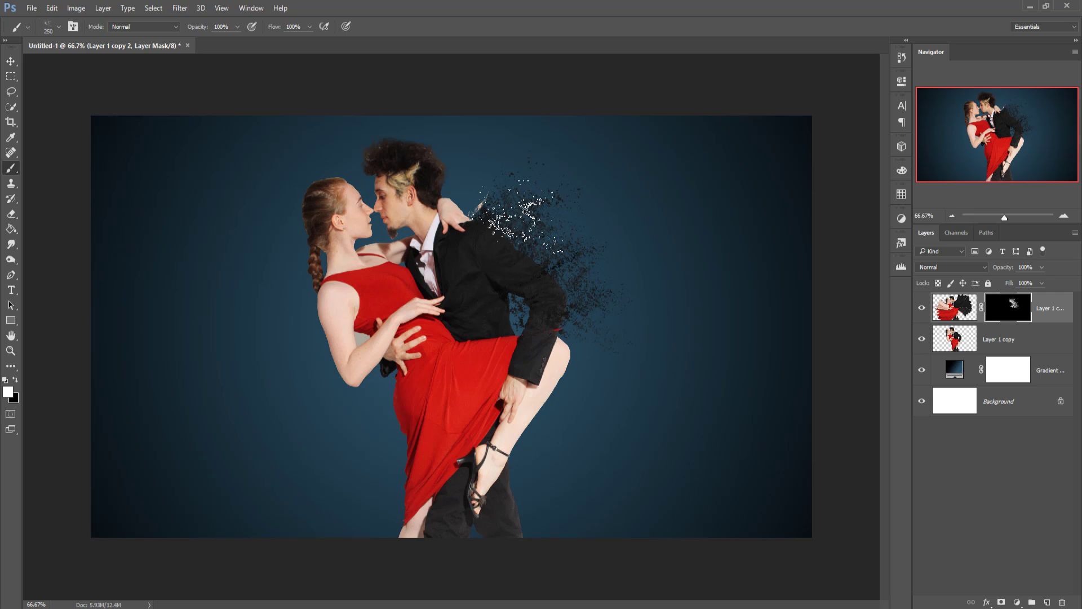
Add a layer mask to Layer 1 copy and paint black splatter at size 250 over the jacket's back and sleeve
left_click(990, 341)
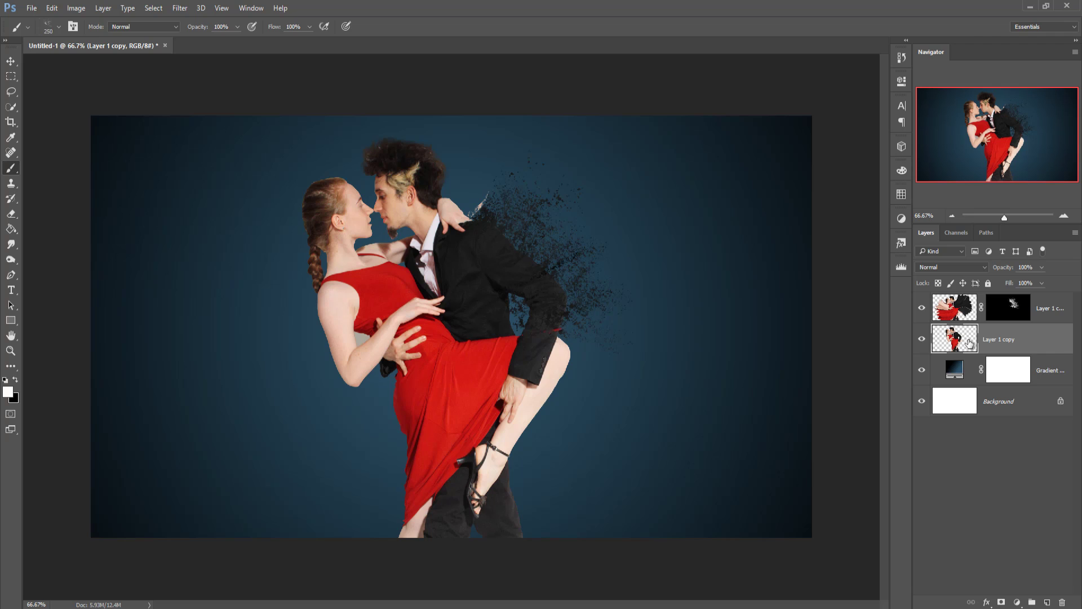
left_click(1001, 602)
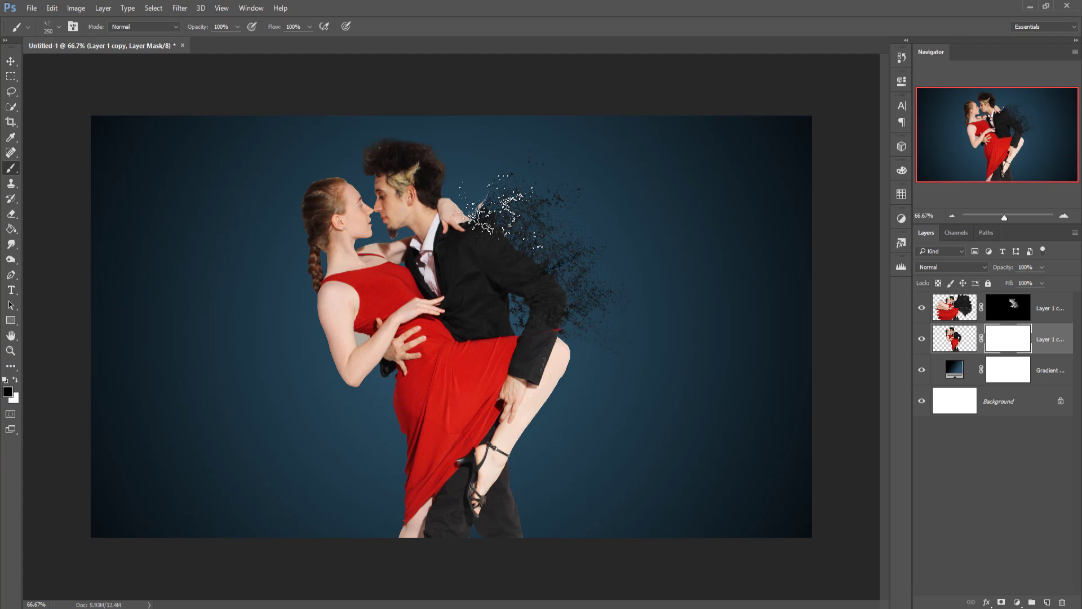
mouse_move(496, 214)
left_mouse_down()
mouse_move(558, 214)
mouse_move(513, 217)
mouse_move(575, 243)
mouse_move(490, 237)
mouse_move(521, 233)
mouse_move(589, 259)
mouse_move(521, 242)
mouse_move(530, 228)
mouse_move(563, 282)
mouse_move(529, 248)
mouse_move(584, 271)
mouse_move(558, 265)
mouse_move(555, 250)
mouse_move(569, 265)
mouse_move(544, 248)
mouse_move(580, 268)
mouse_move(560, 276)
mouse_move(600, 293)
mouse_move(566, 264)
mouse_move(588, 318)
mouse_move(527, 293)
mouse_move(561, 324)
mouse_move(498, 304)
mouse_move(553, 330)
mouse_move(524, 305)
mouse_move(558, 343)
mouse_move(521, 318)
mouse_move(566, 327)
mouse_move(552, 307)
mouse_move(498, 284)
mouse_move(493, 276)
mouse_move(547, 305)
mouse_move(507, 262)
mouse_move(603, 316)
mouse_move(614, 310)
mouse_move(578, 327)
mouse_move(510, 211)
mouse_move(622, 298)
left_mouse_up()
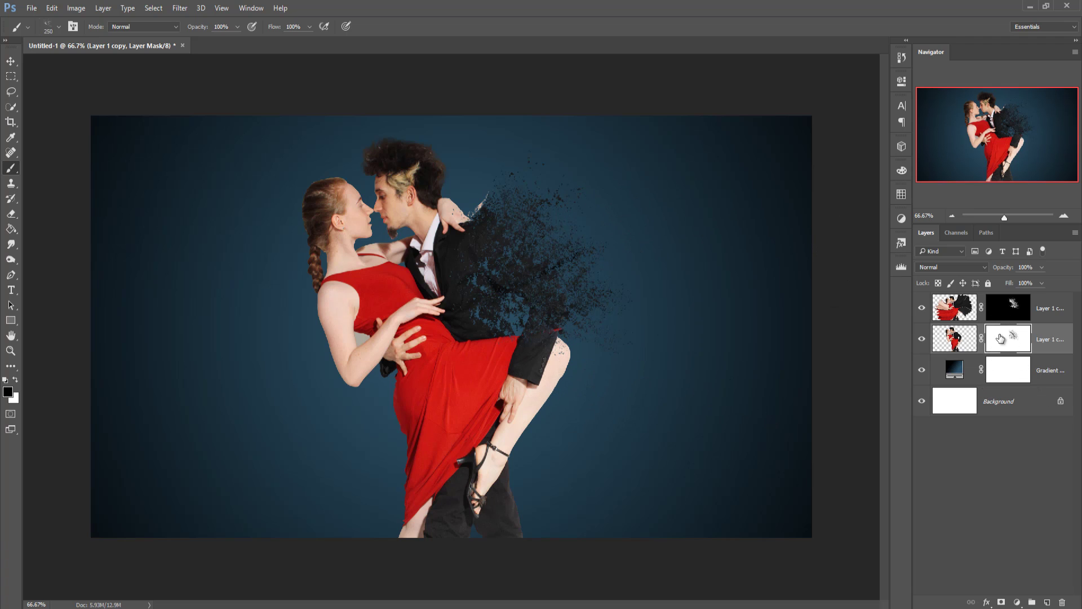
On the mask of Layer 1 copy 2, rotate the 250 px splatter tip and paint white along the woman's arm and the dress's outer edge
left_click(1000, 310)
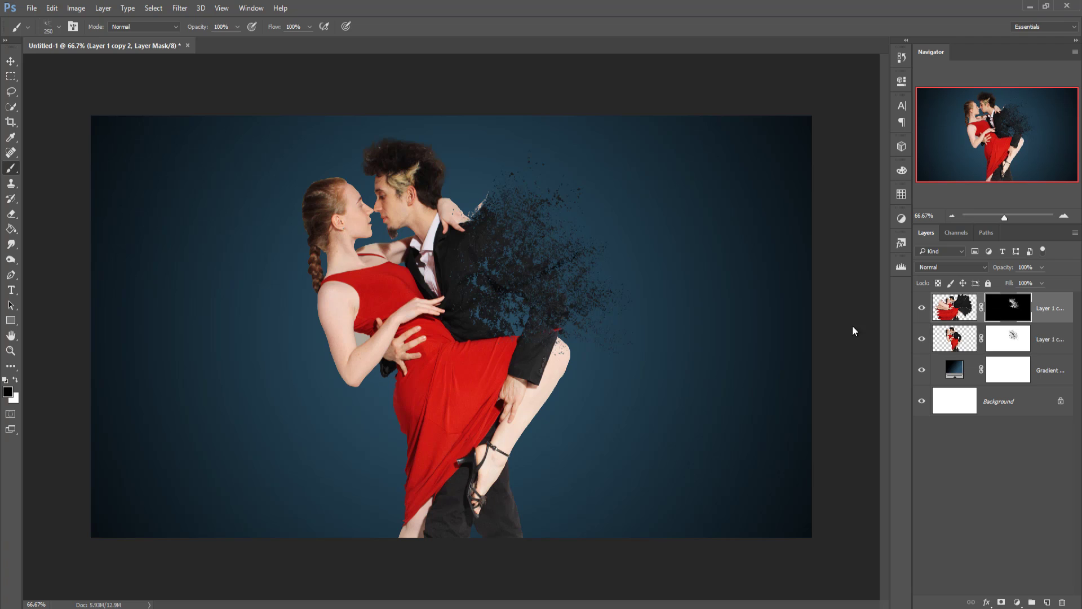
left_click(16, 380)
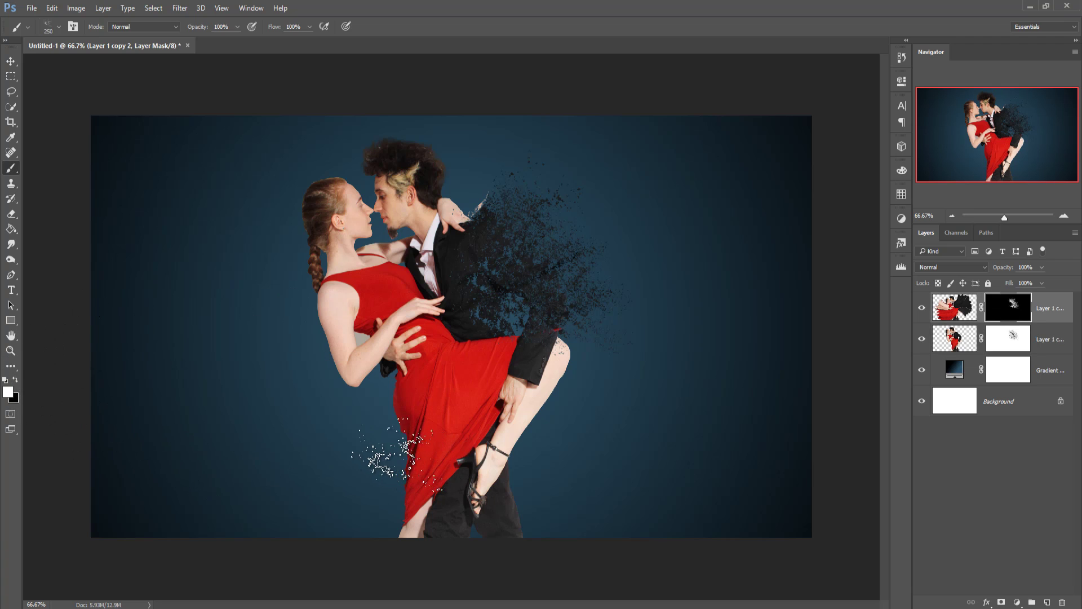
right_click(361, 436)
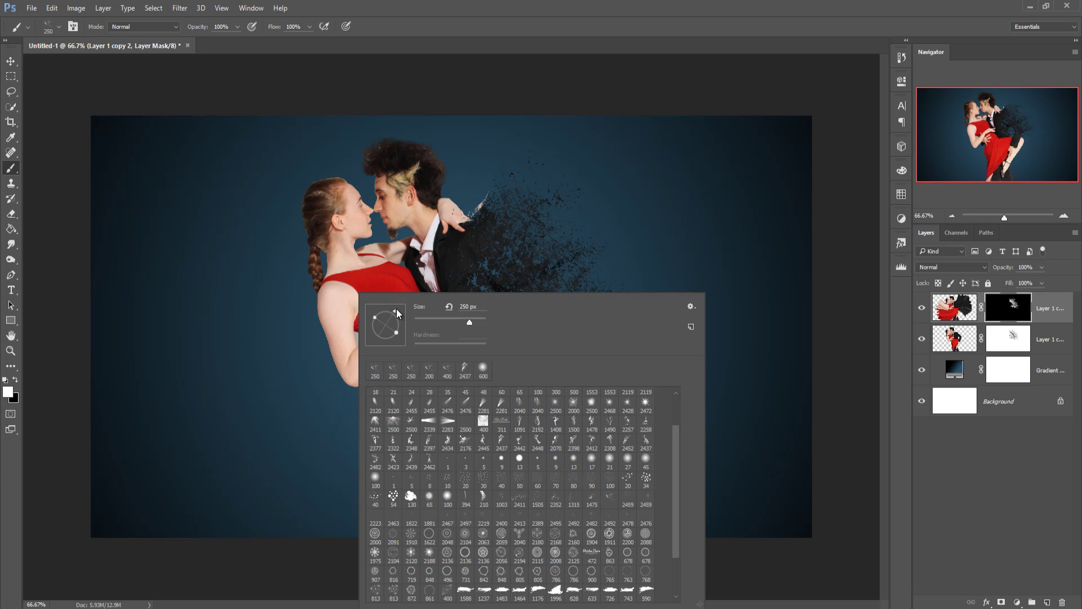
left_click_drag(330, 290, 293, 319)
left_click_drag(391, 310, 383, 308)
mouse_move(338, 299)
left_mouse_down()
mouse_move(301, 284)
mouse_move(296, 315)
mouse_move(308, 309)
mouse_move(352, 381)
mouse_move(330, 338)
mouse_move(333, 367)
mouse_move(313, 338)
mouse_move(309, 271)
mouse_move(338, 326)
mouse_move(307, 290)
mouse_move(324, 338)
left_mouse_up()
key("Escape")
mouse_move(389, 417)
left_mouse_down()
mouse_move(352, 383)
mouse_move(391, 423)
mouse_move(375, 395)
mouse_move(389, 434)
mouse_move(389, 409)
mouse_move(405, 488)
mouse_move(395, 446)
mouse_move(406, 437)
mouse_move(419, 456)
left_mouse_up()
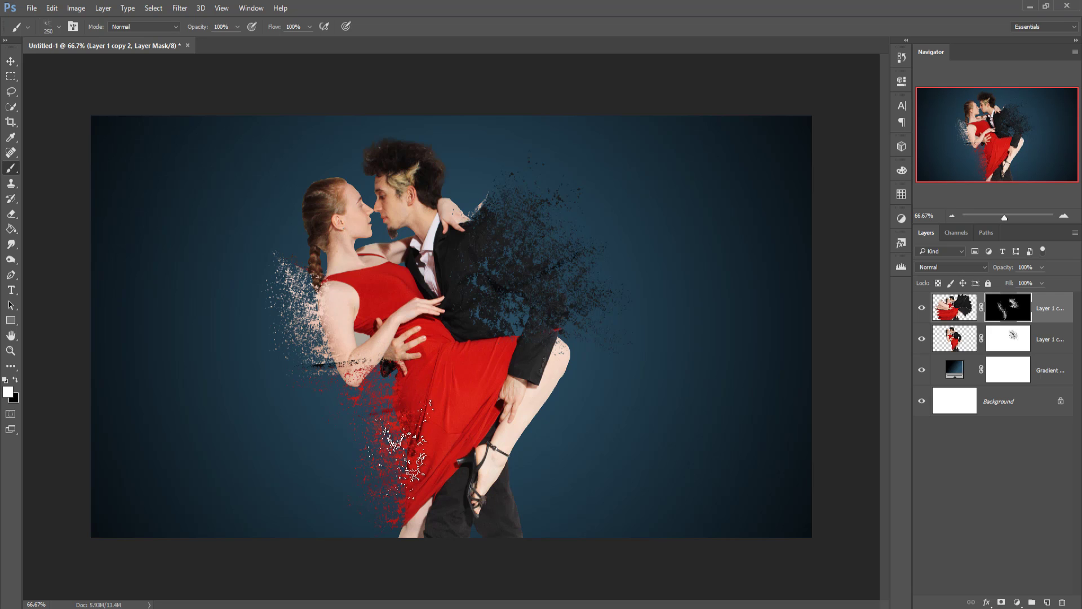
Enlarge the splatter brush to 500 px and paint white red-fabric particles beyond the dress's outer edge on the mask of Layer 1 copy 2
key("bracketright")
key("bracketright")
key("bracketright")
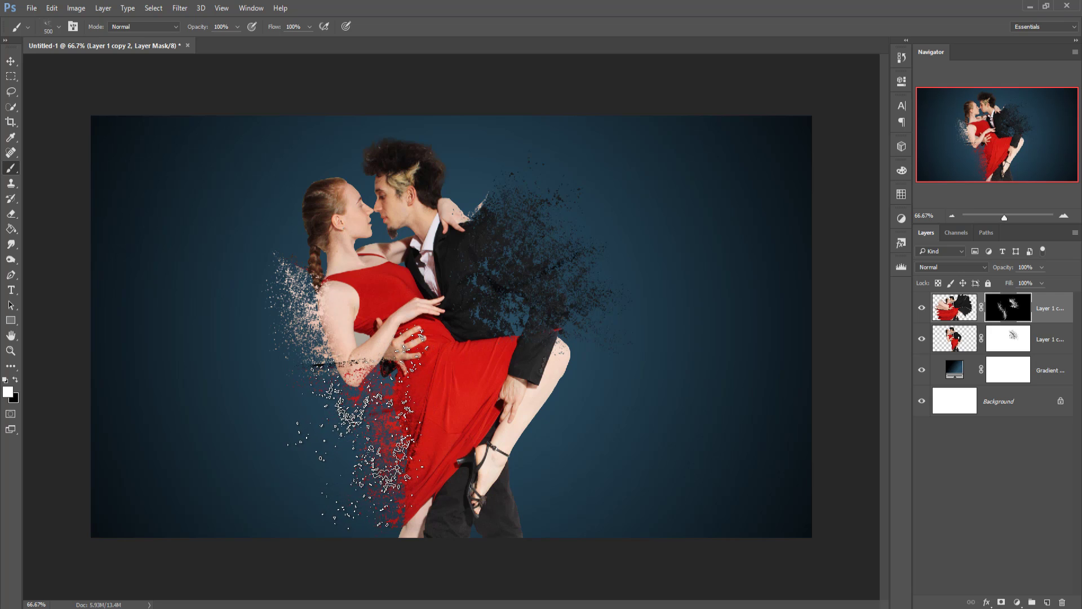
left_click_drag(356, 429, 416, 483)
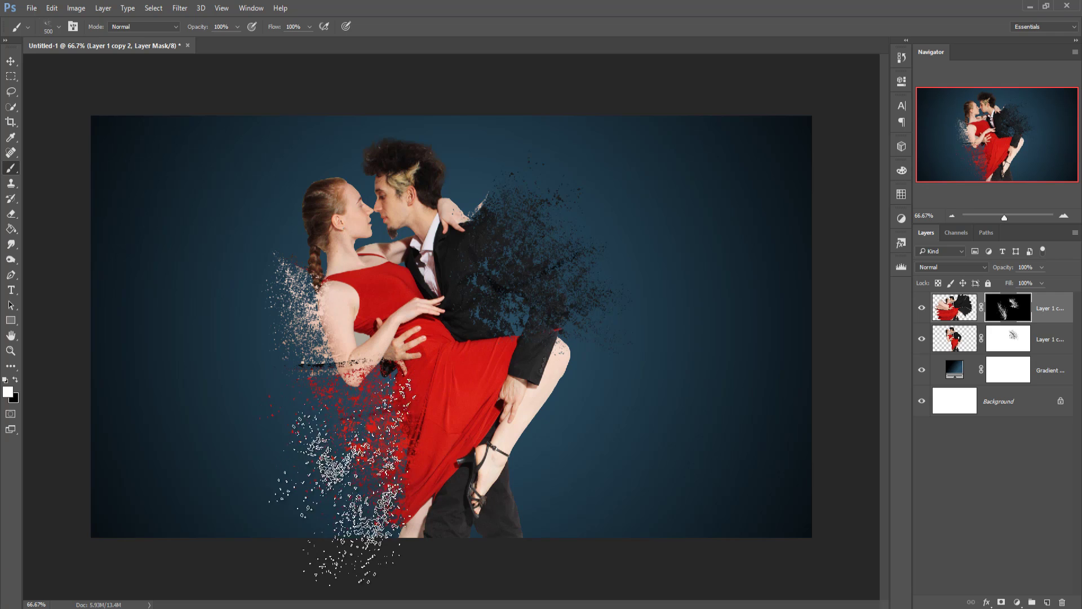
Rotate the splatter tip, reduce it to 300 px and paint white particles outward from the woman's upper arm and elbow
right_click(352, 299)
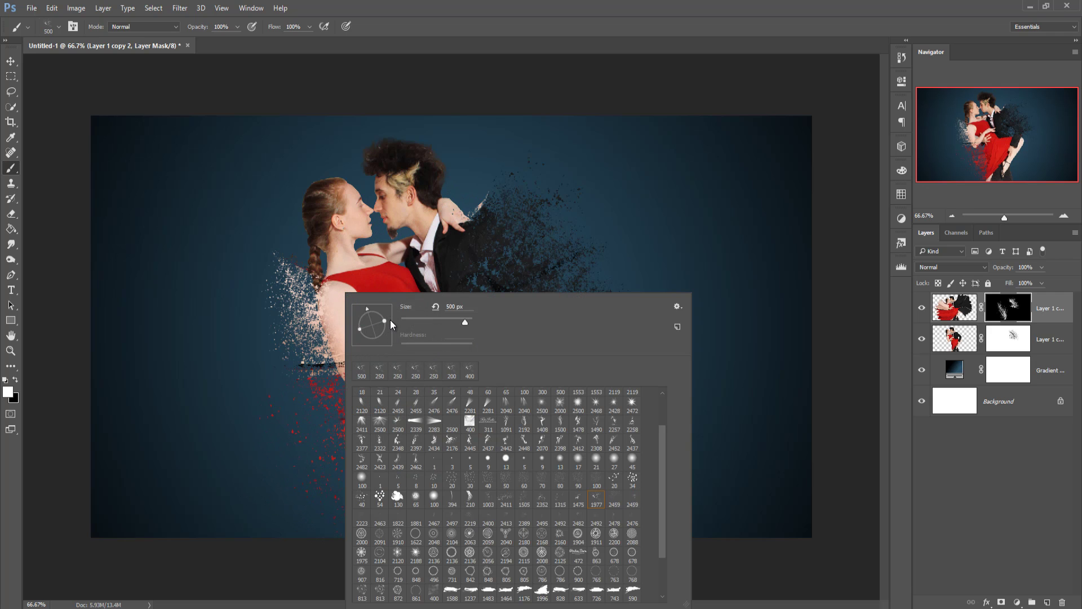
left_click_drag(382, 320, 355, 324)
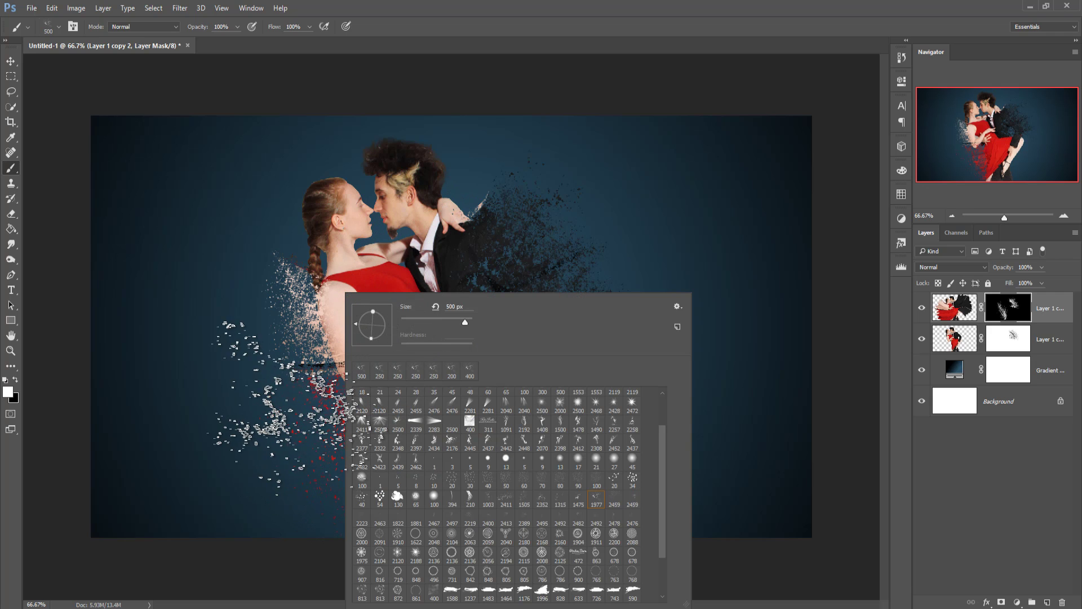
key("Return")
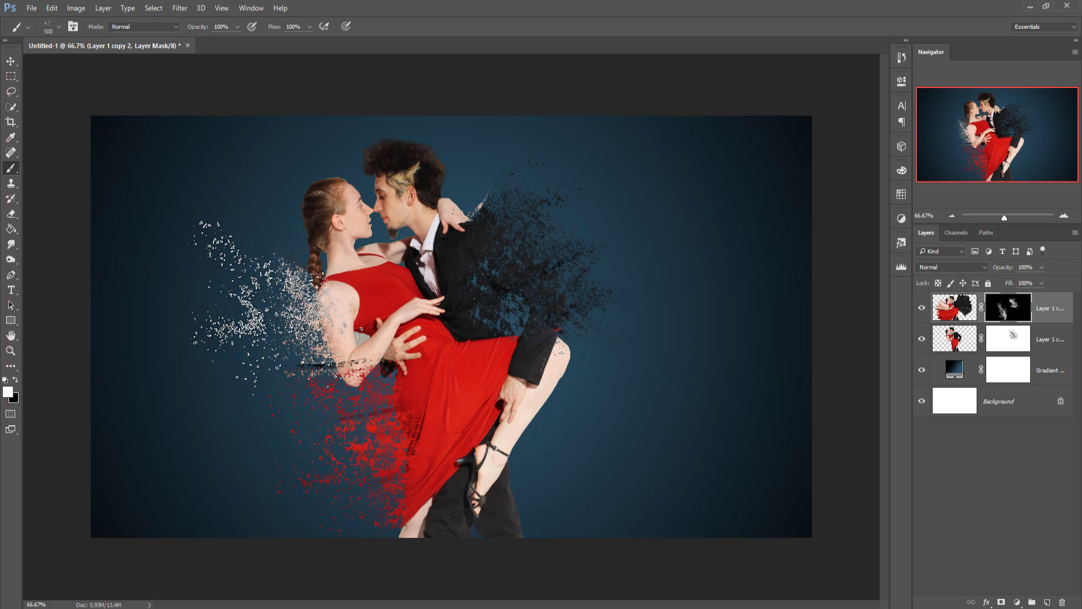
key("bracketleft")
key("bracketleft")
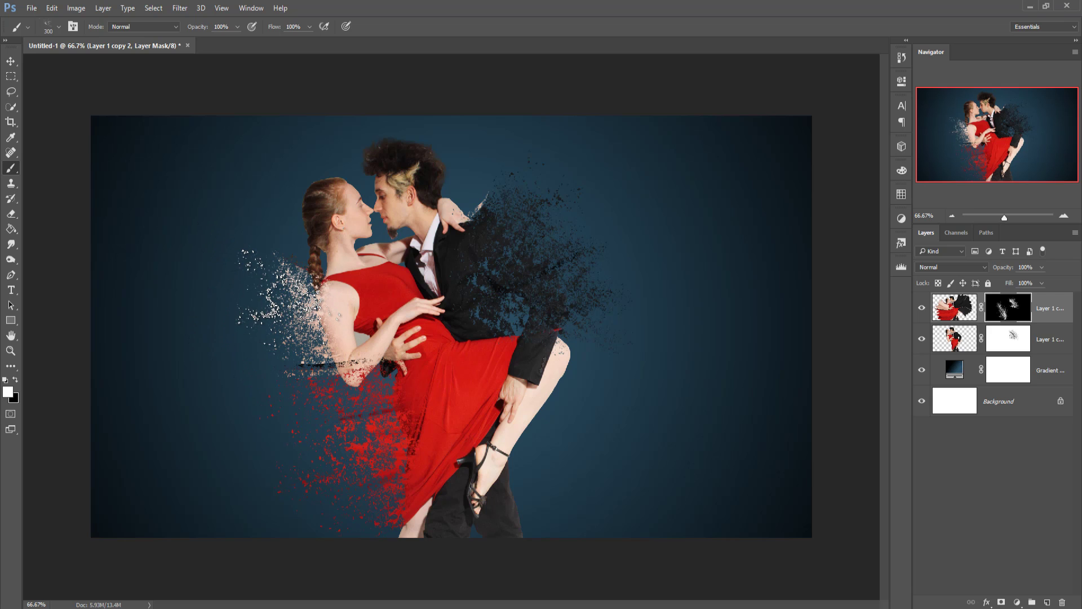
mouse_move(288, 287)
left_mouse_down()
mouse_move(310, 304)
mouse_move(367, 445)
mouse_move(304, 344)
mouse_move(322, 414)
left_mouse_up()
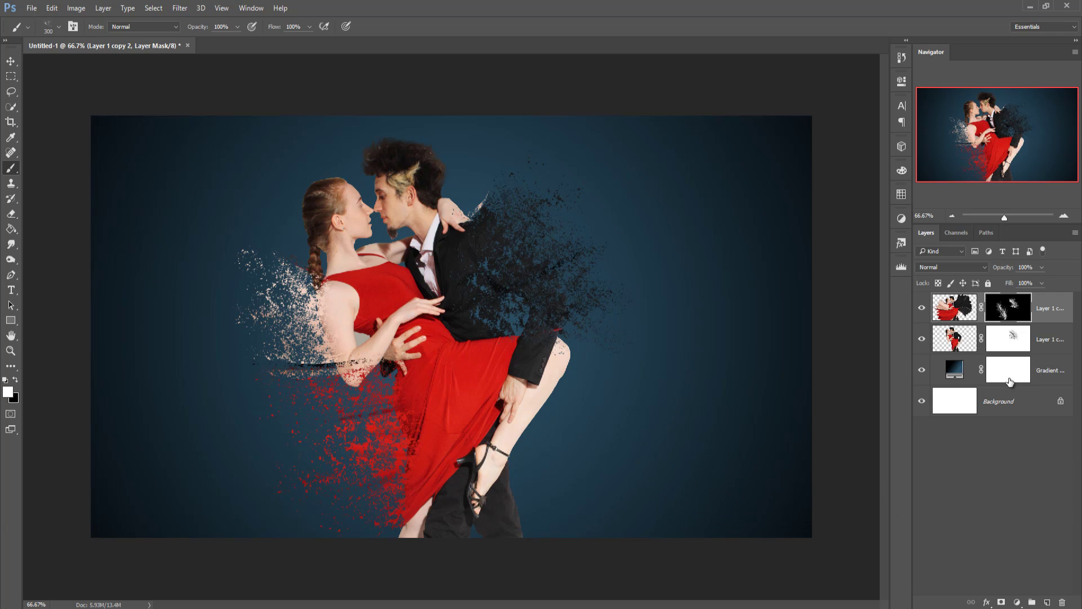
On the mask of Layer 1 copy, paint black splatter at 200 and 250 px over the woman's arm and the dress's outer edge
left_click(1012, 338)
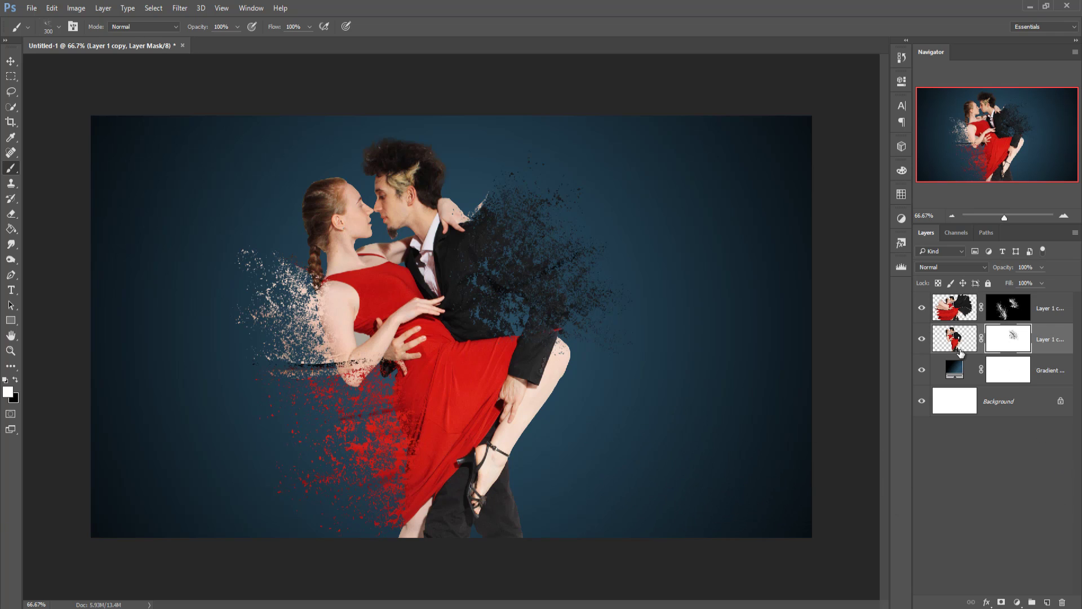
key("bracketleft")
key("bracketleft")
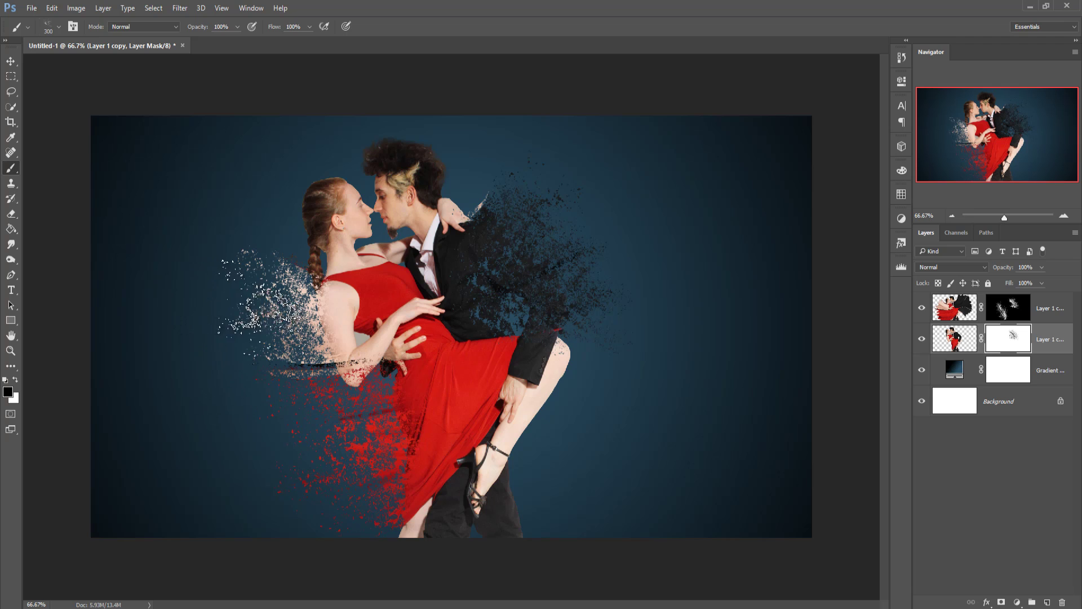
left_click(318, 296)
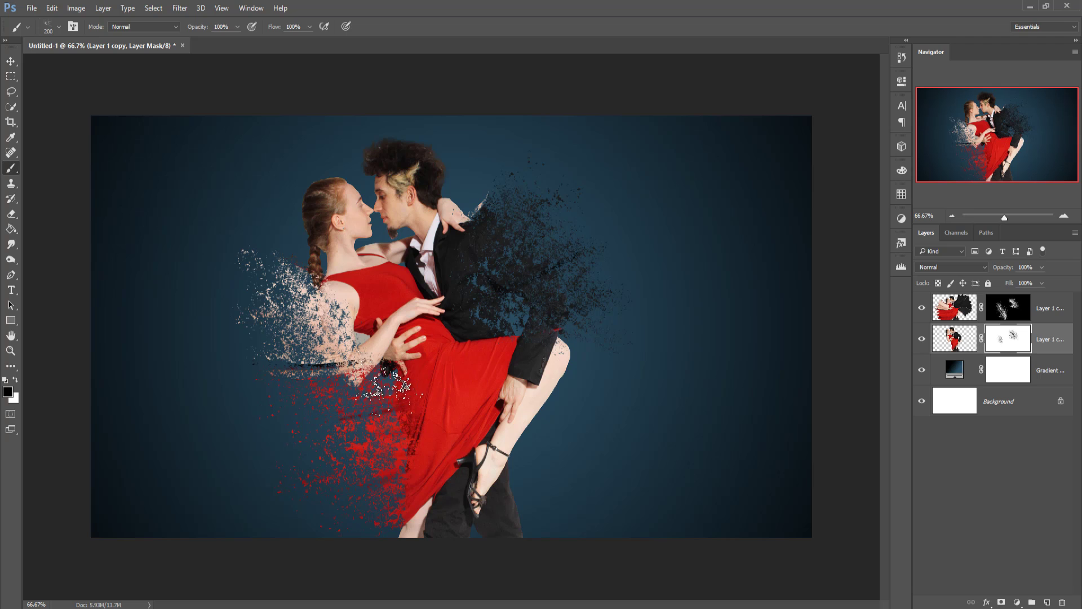
key("bracketright")
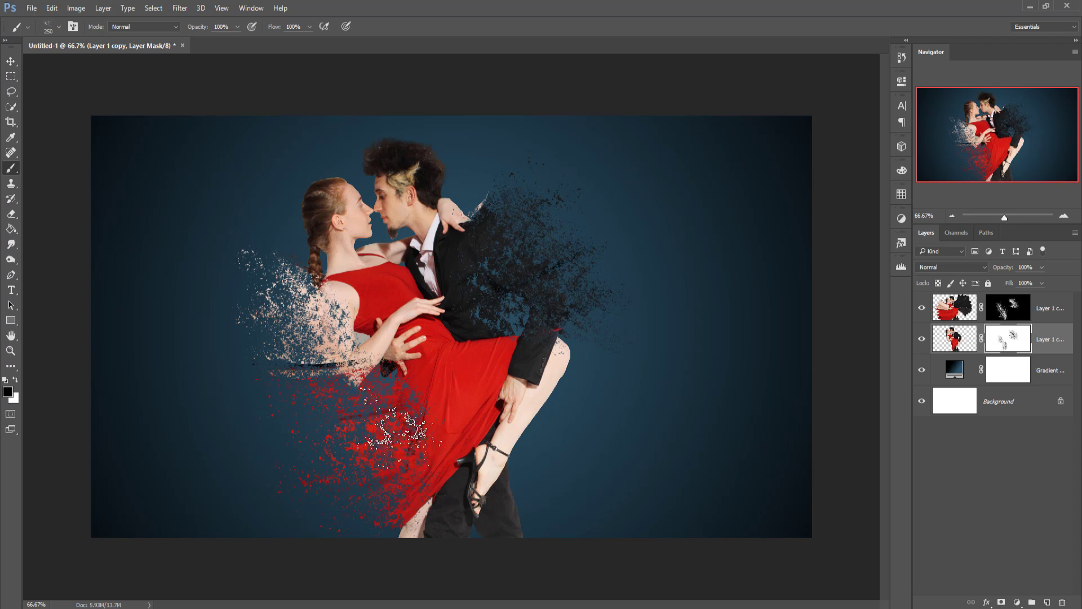
Smudge the hair edges of the woman and the man outward on the Layer 1 copy image with the Smudge tool at 67% strength
left_click(11, 61)
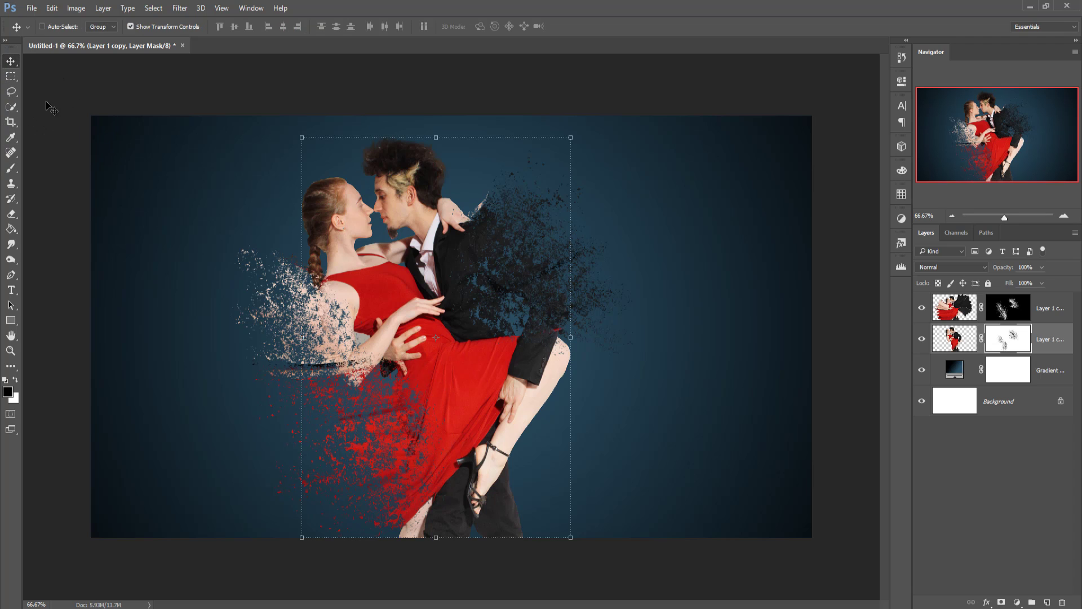
left_click(957, 347)
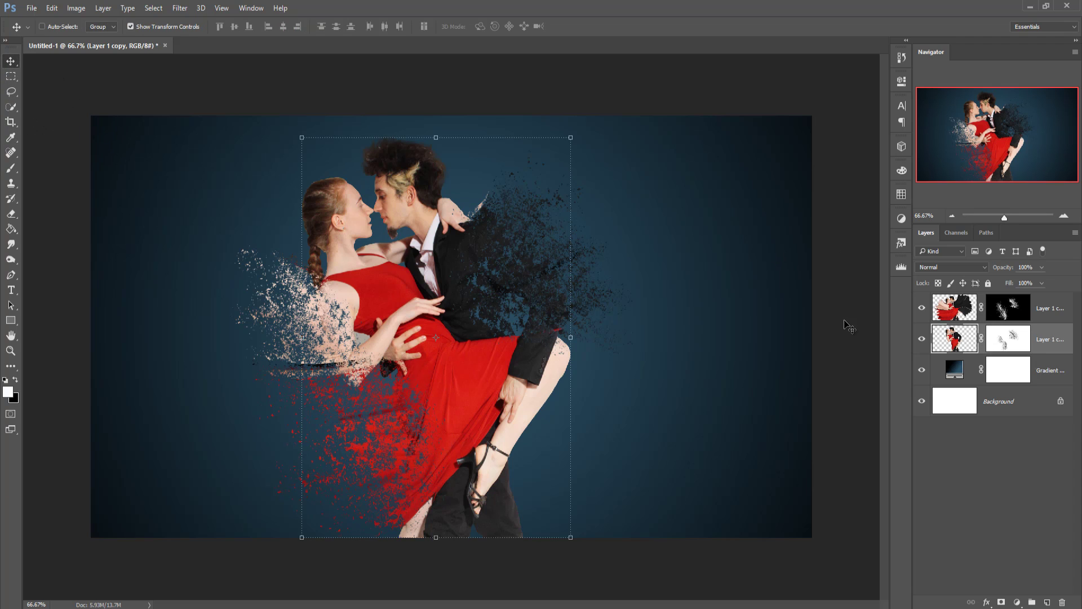
key("x")
left_click(10, 247)
left_click(47, 265)
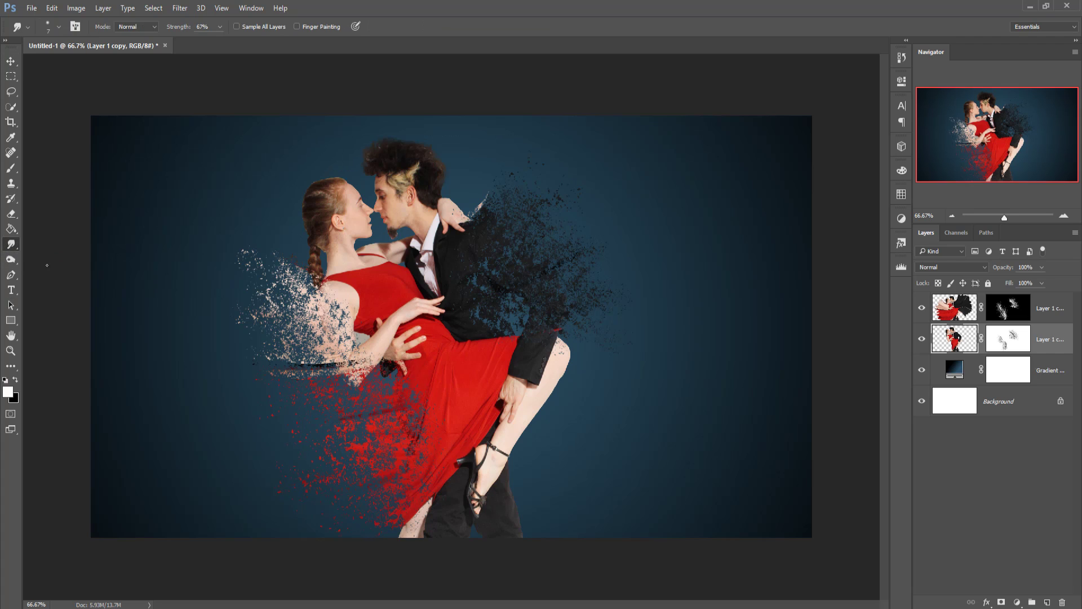
key("ctrl+plus")
key("ctrl+plus")
key("ctrl+plus")
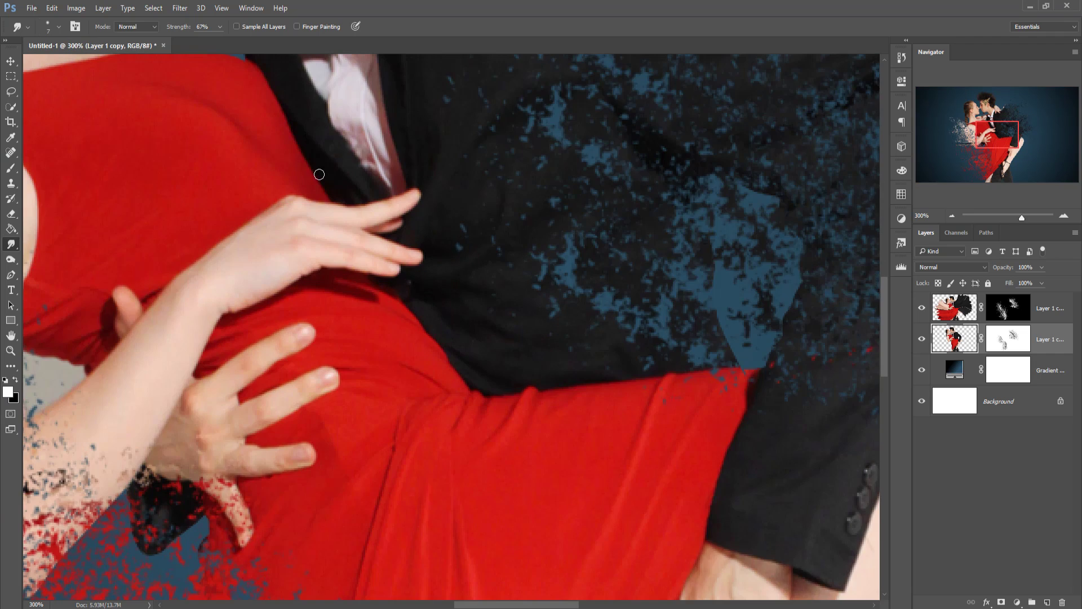
mouse_move(282, 169)
left_mouse_down()
mouse_move(519, 411)
mouse_move(524, 477)
mouse_move(594, 605)
left_mouse_up()
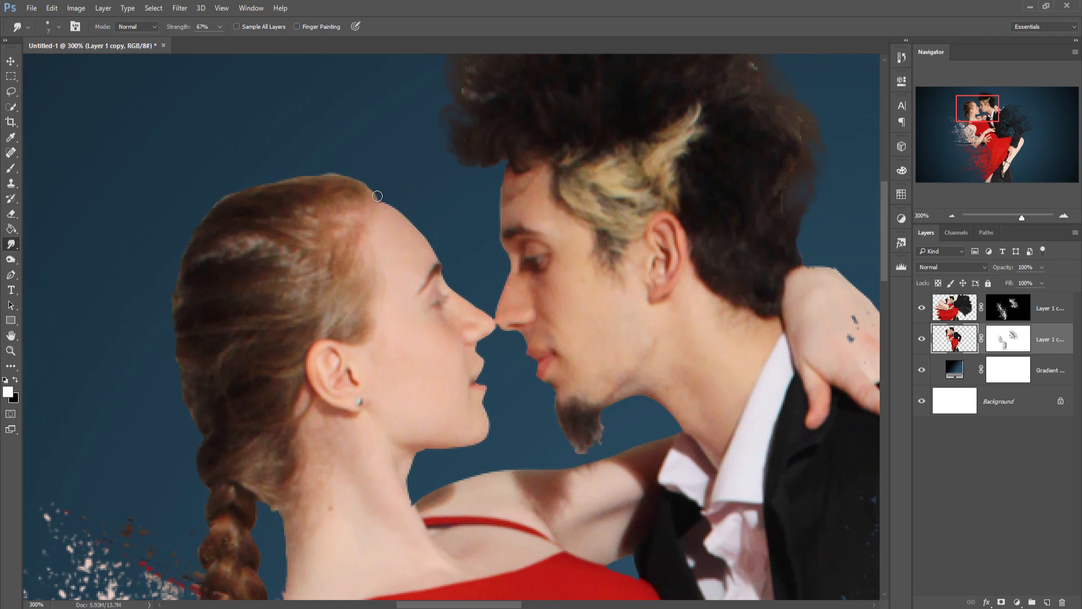
mouse_move(338, 172)
left_mouse_down()
mouse_move(258, 174)
mouse_move(307, 180)
mouse_move(212, 189)
mouse_move(266, 186)
mouse_move(195, 211)
mouse_move(233, 198)
mouse_move(178, 229)
mouse_move(233, 205)
mouse_move(181, 231)
mouse_move(217, 209)
mouse_move(159, 270)
mouse_move(209, 229)
mouse_move(171, 256)
mouse_move(188, 247)
mouse_move(156, 340)
left_mouse_up()
left_click_drag(187, 271, 163, 345)
left_click_drag(178, 291, 168, 368)
mouse_move(177, 316)
left_mouse_down()
mouse_move(169, 388)
mouse_move(178, 370)
mouse_move(205, 493)
mouse_move(217, 497)
mouse_move(345, 352)
mouse_move(330, 422)
left_mouse_up()
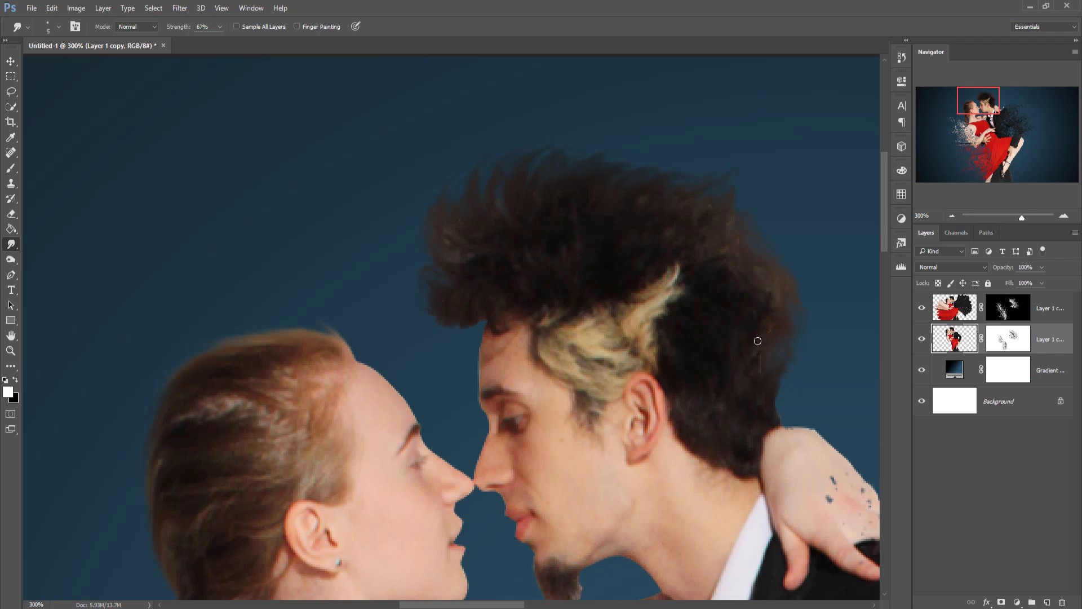
left_click(10, 62)
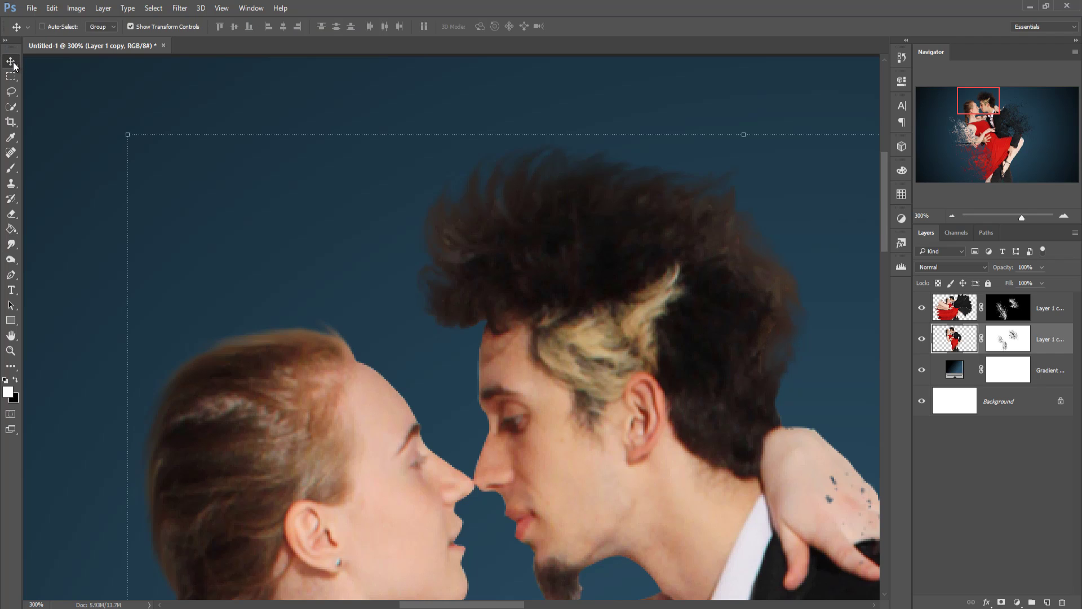
key("ctrl+minus")
key("ctrl+minus")
key("ctrl+minus")
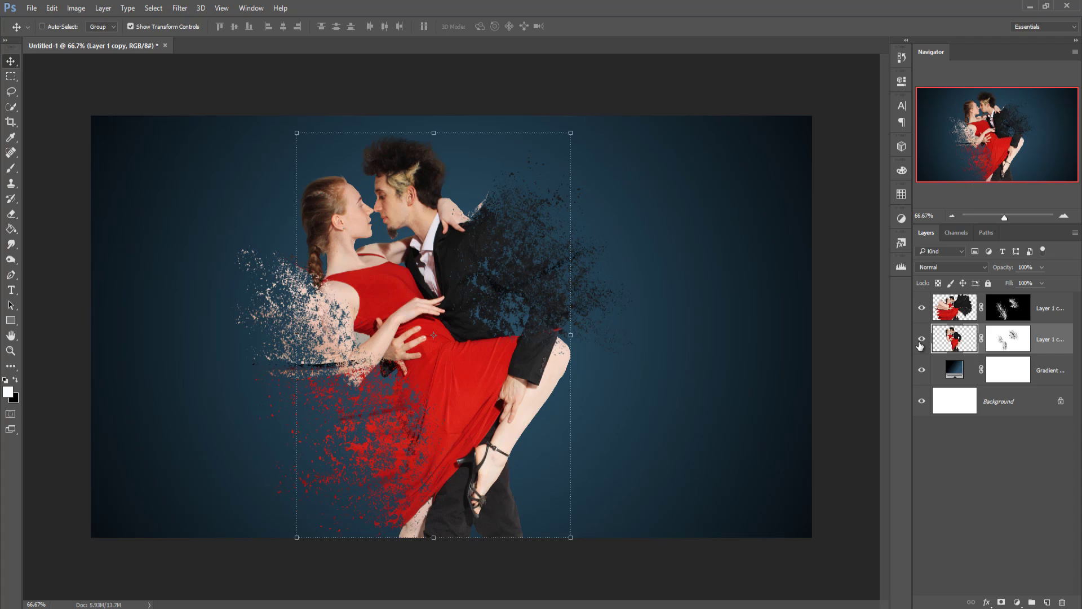
Create a new layer directly above Layer 1 copy and fill it with 50% gray
left_click(1043, 305)
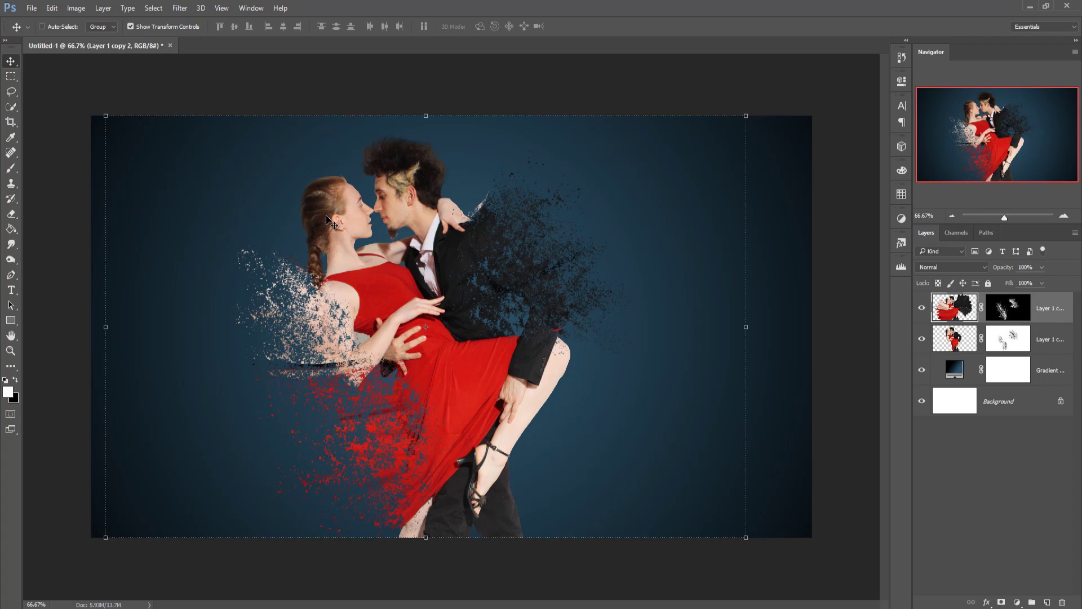
left_click(1052, 339)
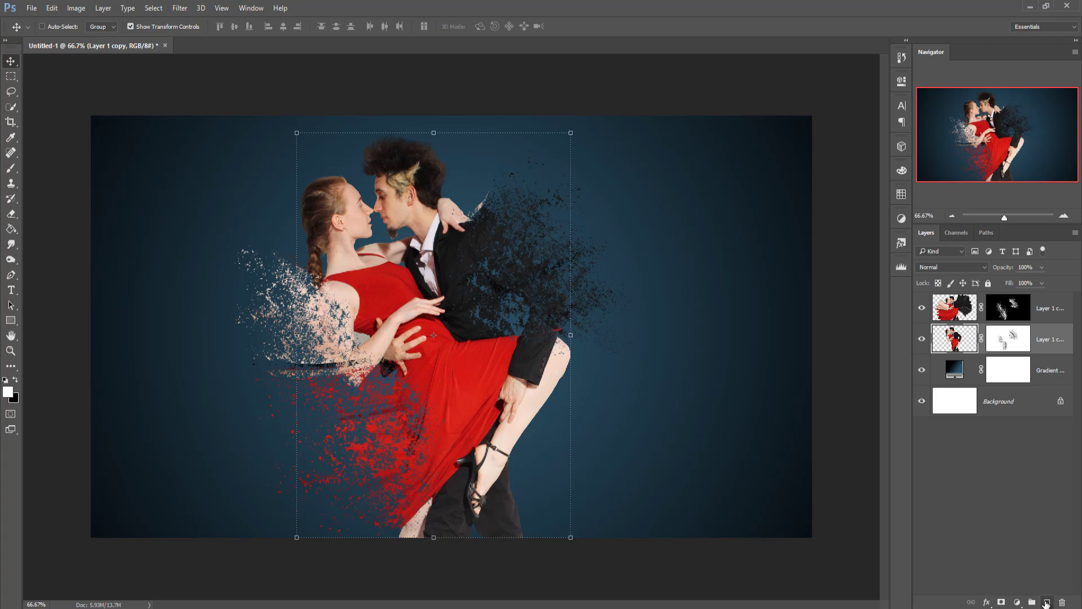
left_click(1046, 600)
left_click(51, 8)
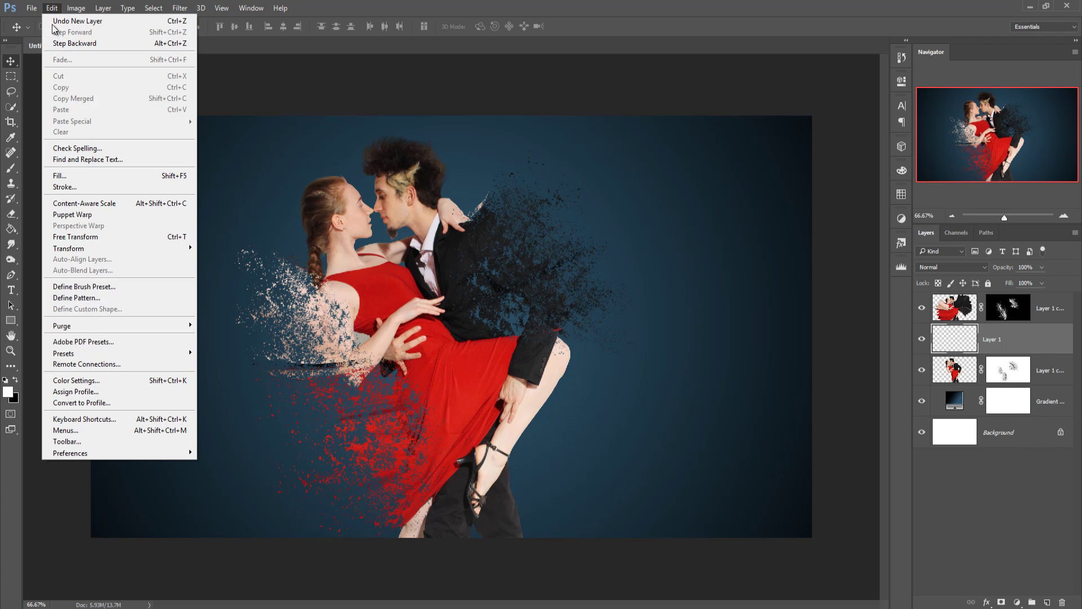
left_click(56, 176)
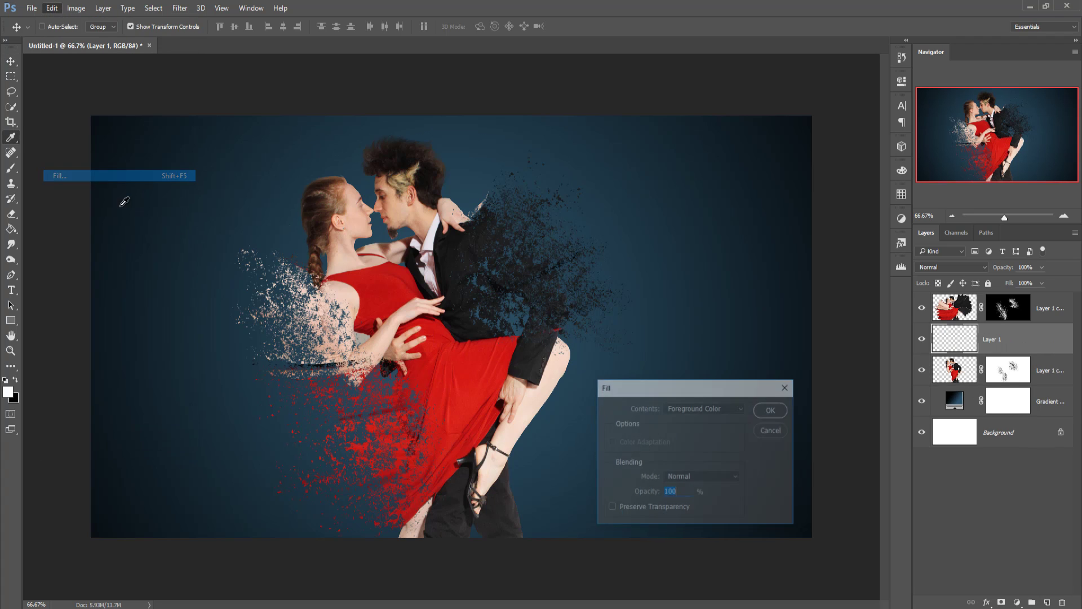
left_click(735, 413)
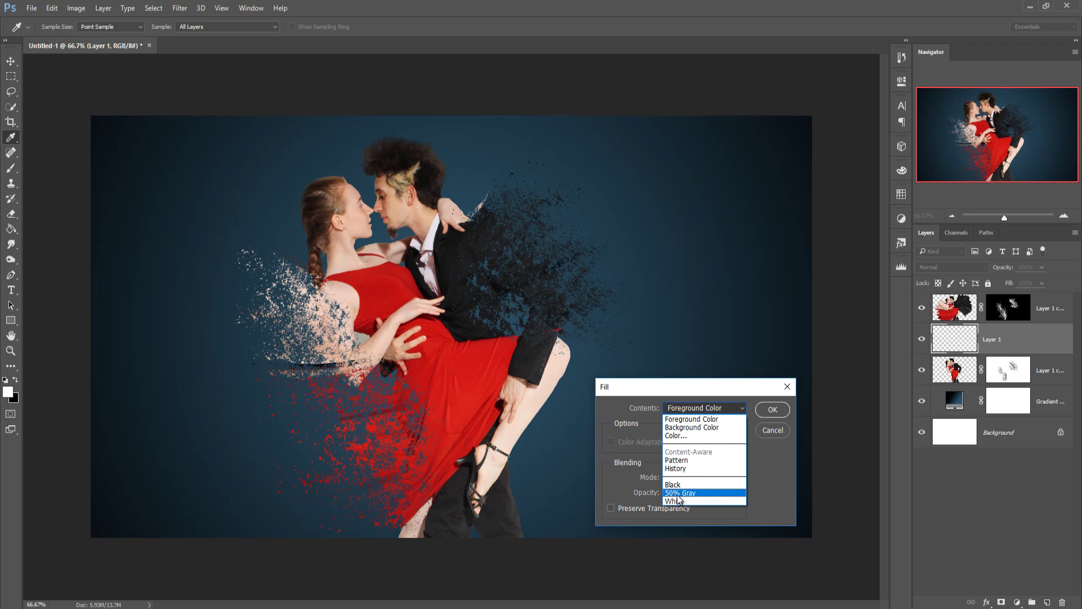
left_click(679, 494)
left_click(755, 410)
key("v")
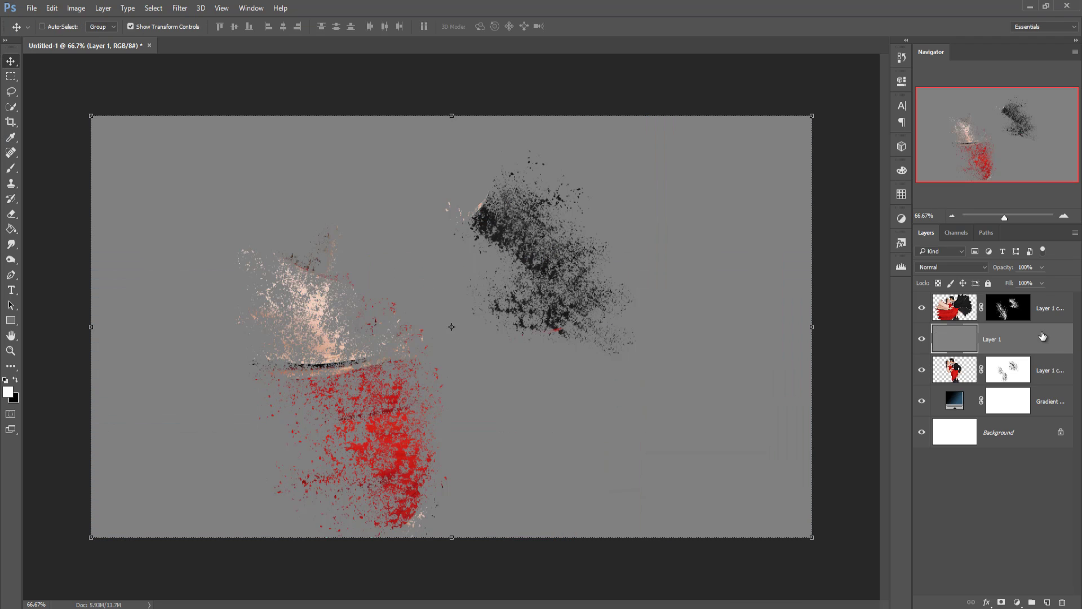
Clip the gray layer to Layer 1 copy and set its blend mode to Overlay
right_click(1042, 332)
left_click(920, 289)
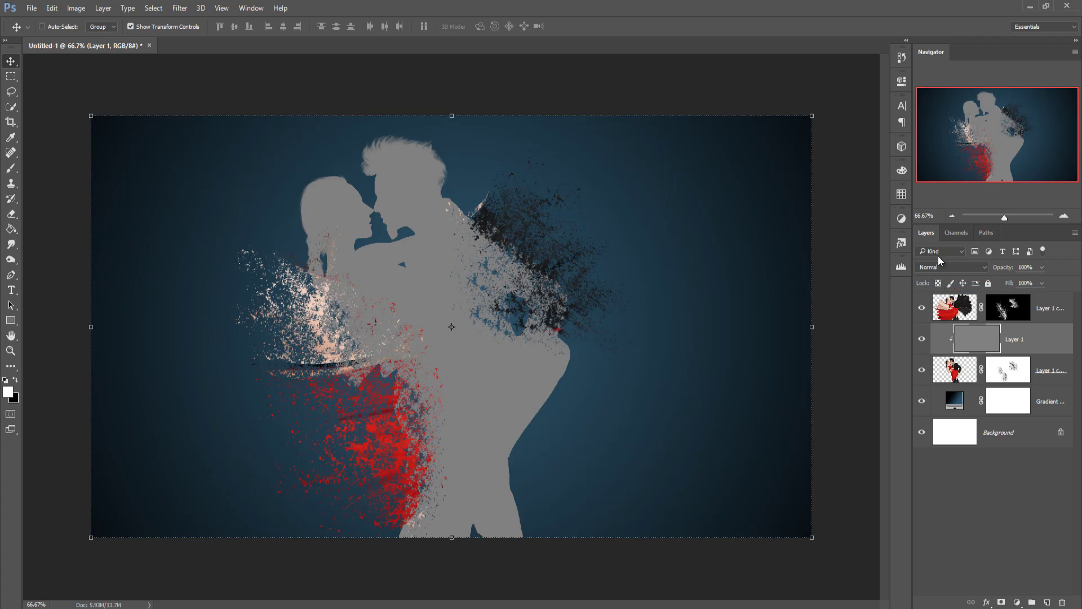
left_click(951, 267)
left_click(952, 386)
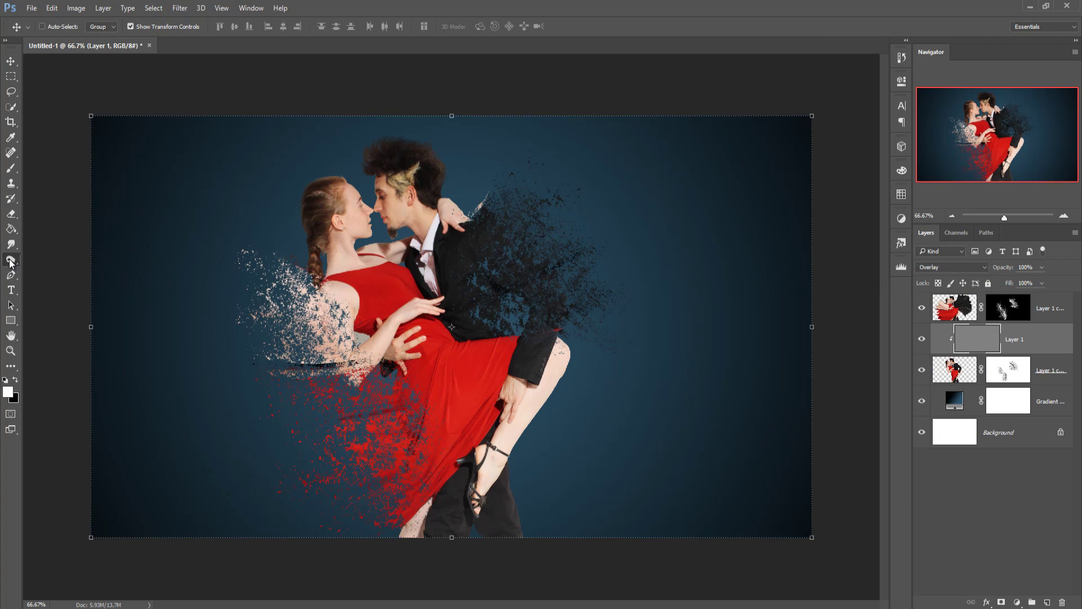
left_click_drag(10, 261, 45, 259)
mouse_move(328, 203)
left_mouse_down()
mouse_move(359, 256)
mouse_move(322, 190)
mouse_move(296, 281)
left_mouse_up()
key("ctrl+z")
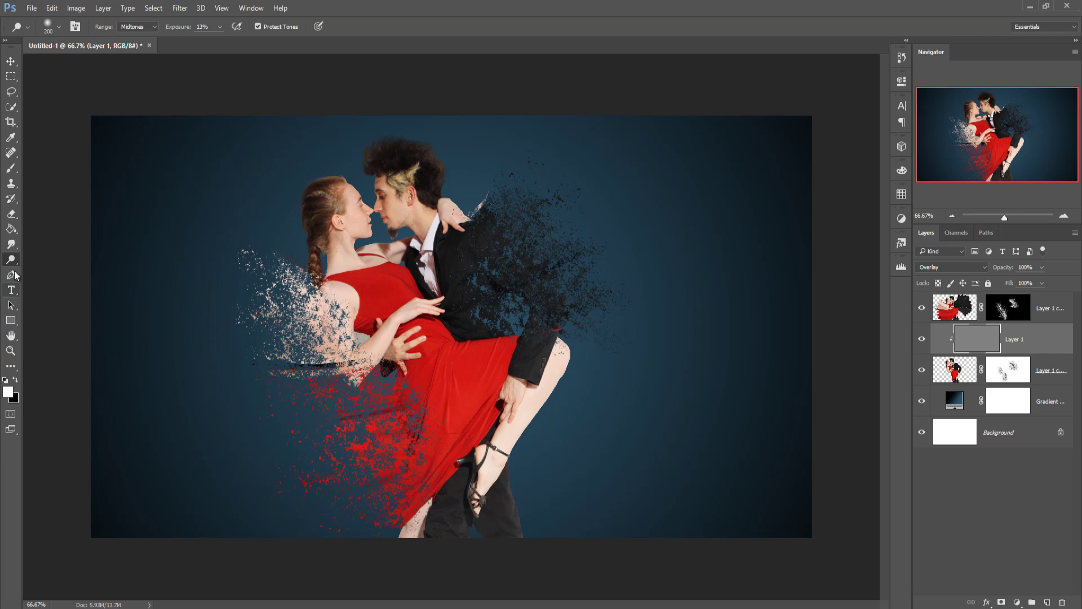
Darken shadow areas of the couple on the clipped gray layer with the Burn tool, 200 px, Midtones, 37% exposure
mouse_move(15, 259)
left_mouse_down()
mouse_move(52, 259)
mouse_move(52, 273)
left_mouse_up()
mouse_move(368, 216)
left_mouse_down()
mouse_move(355, 313)
mouse_move(341, 228)
mouse_move(340, 281)
mouse_move(369, 333)
mouse_move(374, 381)
mouse_move(494, 357)
mouse_move(553, 322)
mouse_move(479, 501)
mouse_move(389, 515)
mouse_move(443, 169)
mouse_move(394, 169)
mouse_move(437, 269)
mouse_move(499, 234)
mouse_move(481, 232)
mouse_move(557, 273)
mouse_move(473, 428)
mouse_move(432, 437)
mouse_move(335, 409)
left_mouse_up()
Create a new layer above Layer 1 copy 2 and fill it with 50% gray
left_click(958, 309)
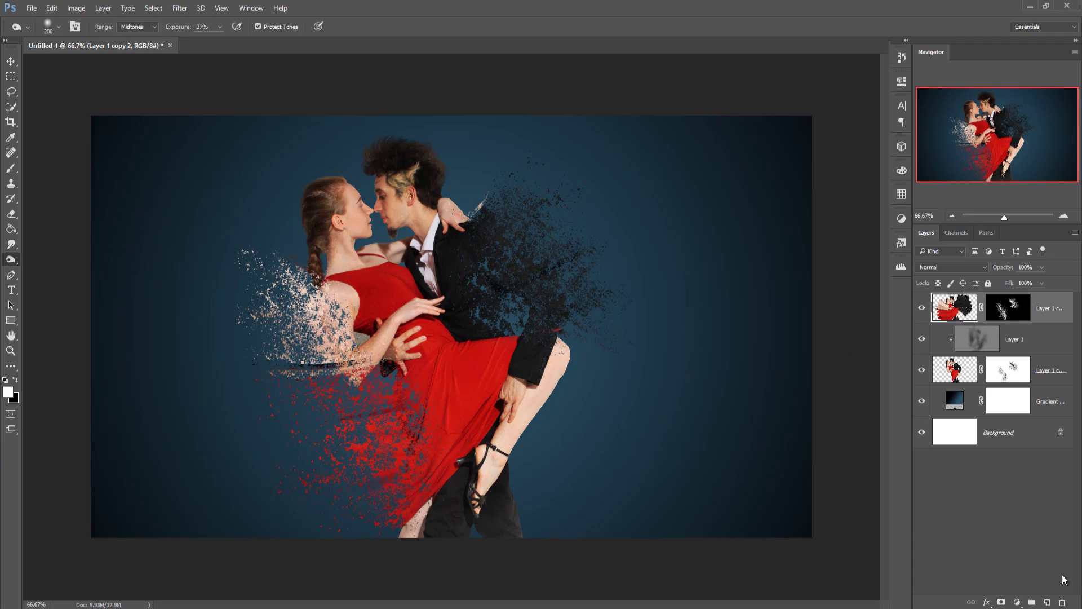
left_click(1046, 602)
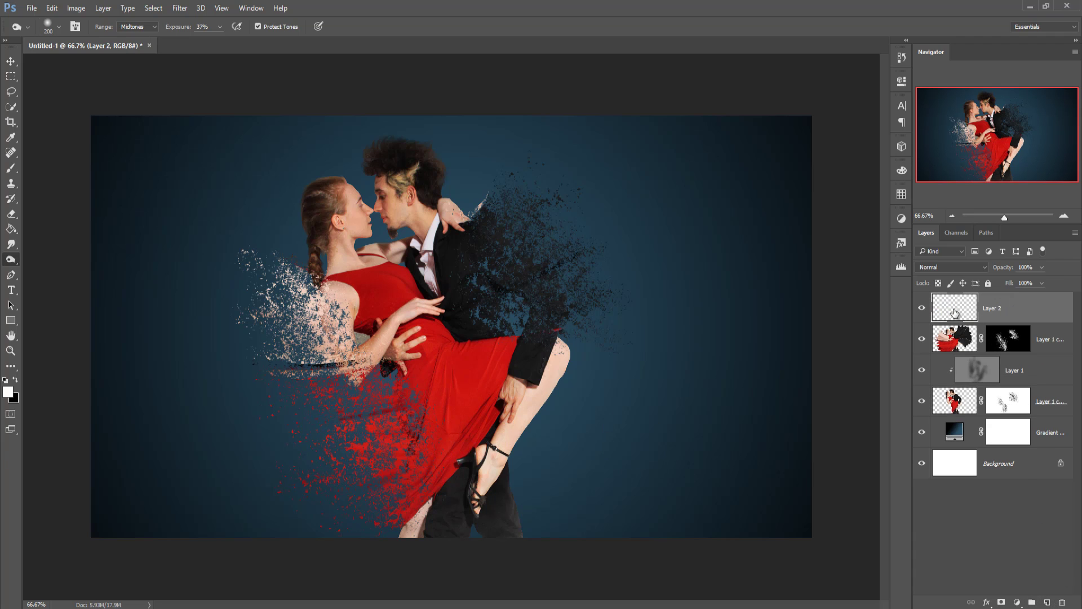
left_click(51, 8)
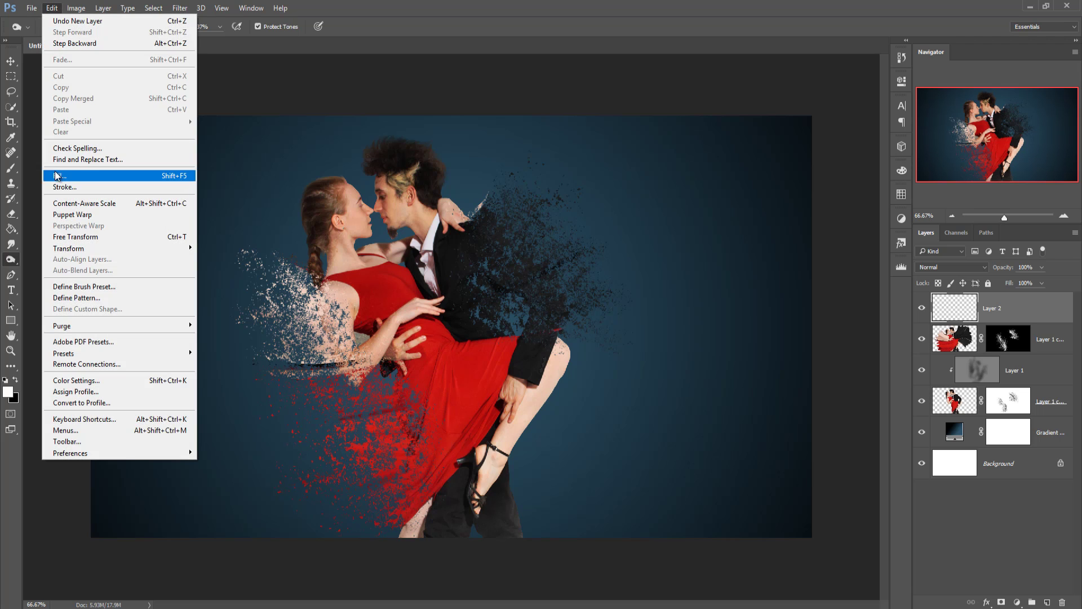
left_click(62, 176)
left_click(773, 407)
key("o")
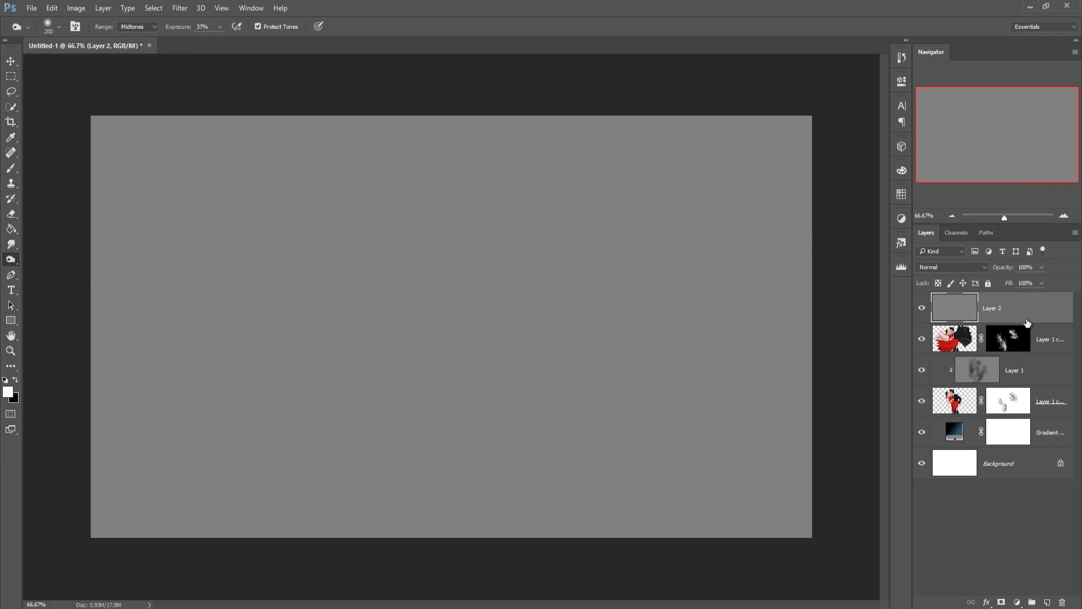
Clip the new gray layer to Layer 1 copy 2 and set its blend mode to Overlay
right_click(1019, 309)
left_click(938, 289)
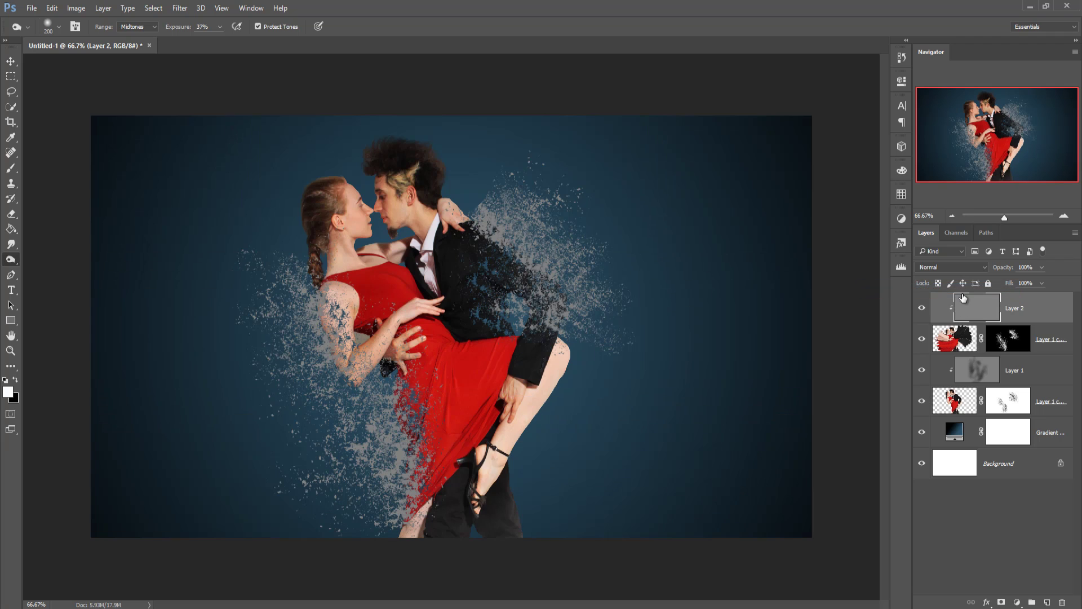
left_click(958, 268)
key("Escape")
key("shift+alt+o")
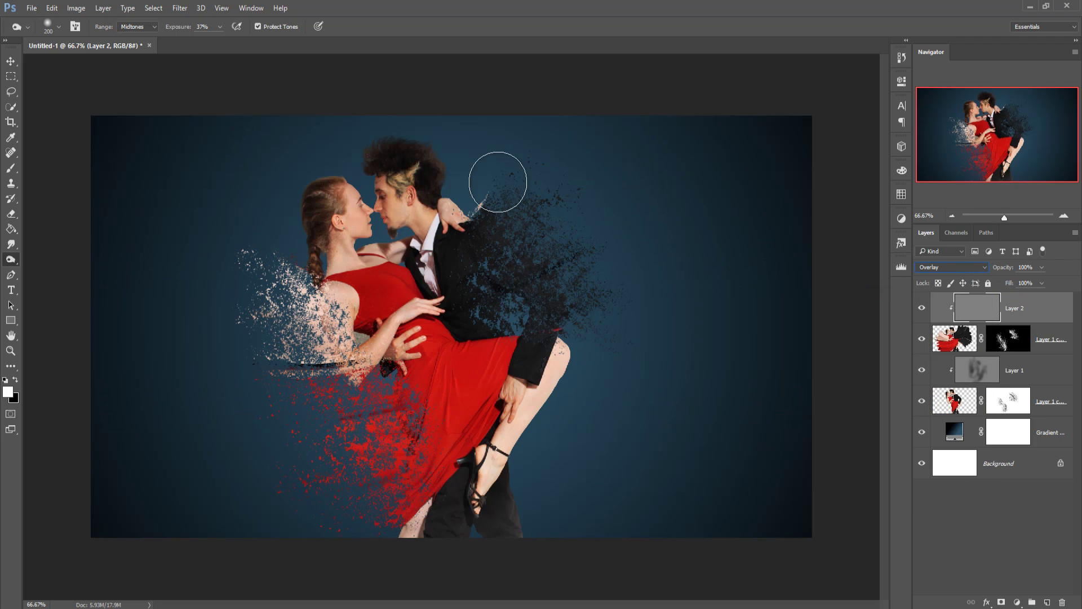
Burn over the dispersed jacket, arm and dress particles on Layer 2 at 200 px, Midtones, 37% exposure
mouse_move(465, 179)
left_mouse_down()
mouse_move(465, 235)
mouse_move(552, 387)
mouse_move(479, 252)
mouse_move(554, 333)
mouse_move(534, 327)
mouse_move(514, 219)
mouse_move(434, 422)
mouse_move(367, 390)
mouse_move(258, 262)
mouse_move(355, 469)
mouse_move(396, 500)
mouse_move(296, 276)
mouse_move(301, 307)
mouse_move(239, 311)
mouse_move(311, 381)
mouse_move(334, 430)
mouse_move(391, 462)
left_mouse_up()
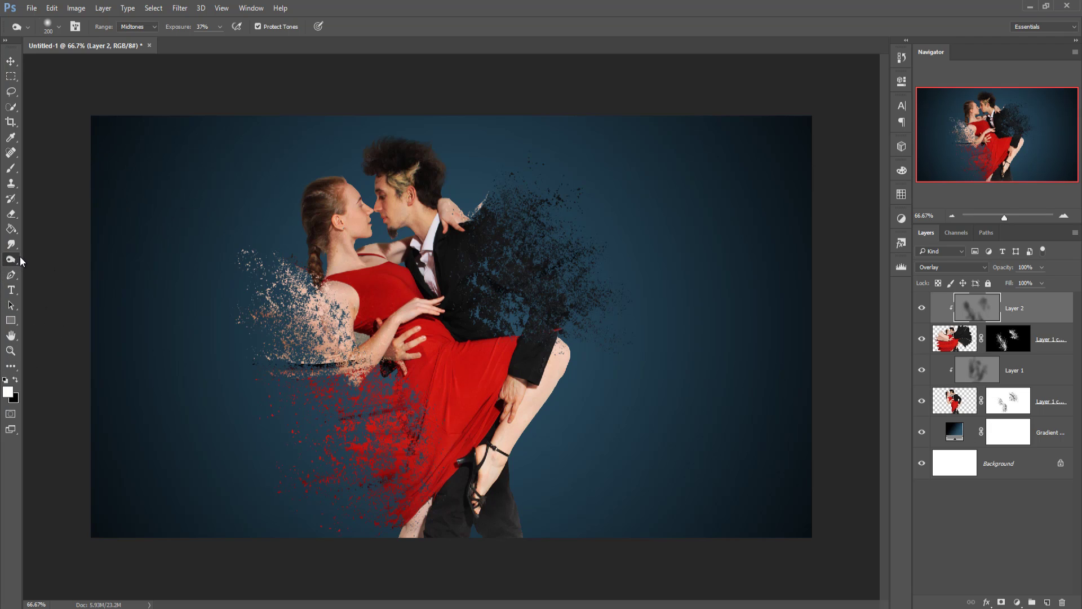
Stamp all visible layers into a new merged layer above Layer 2 and duplicate it as Layer 3 copy
key("ctrl+shift+alt+e")
right_click(1040, 309)
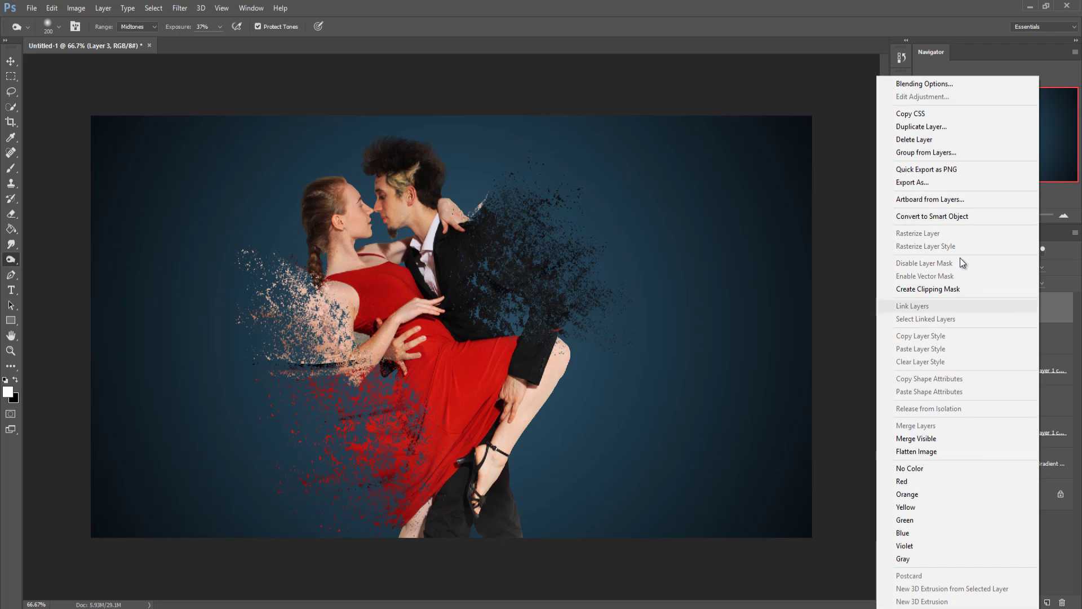
left_click(932, 127)
left_click(637, 191)
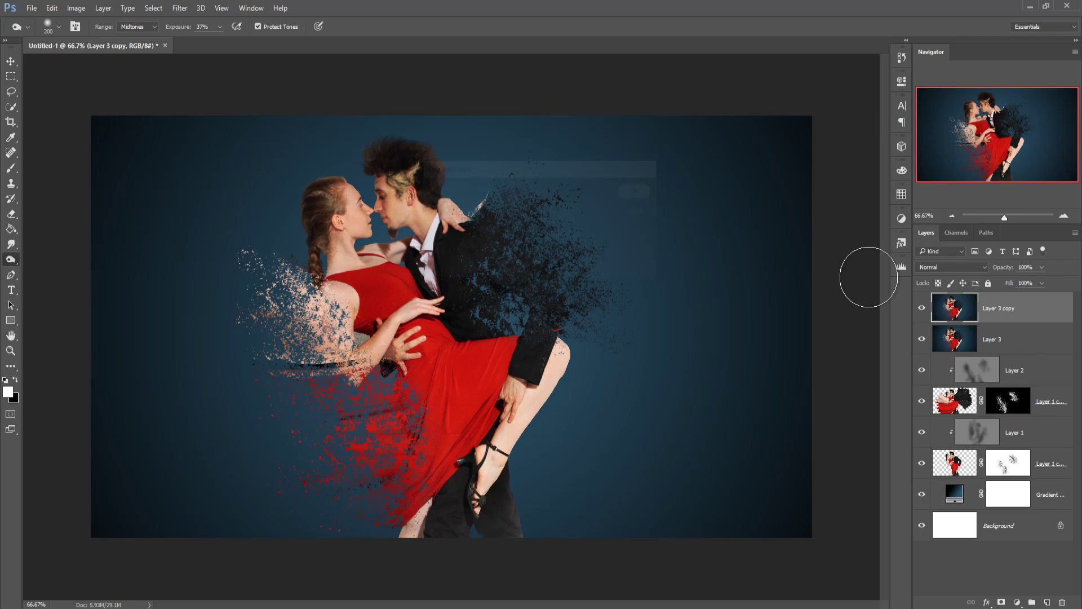
Open the Camera Raw Filter on Layer 3 copy and set Clarity to +13, Shadows to -8 and Saturation to +3
left_click(180, 8)
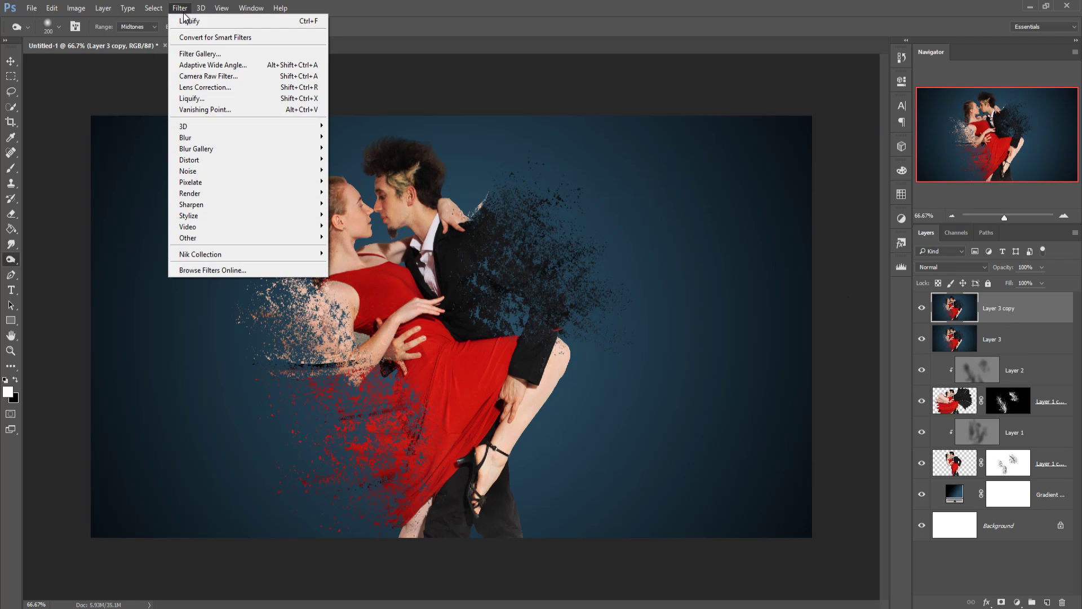
left_click(193, 79)
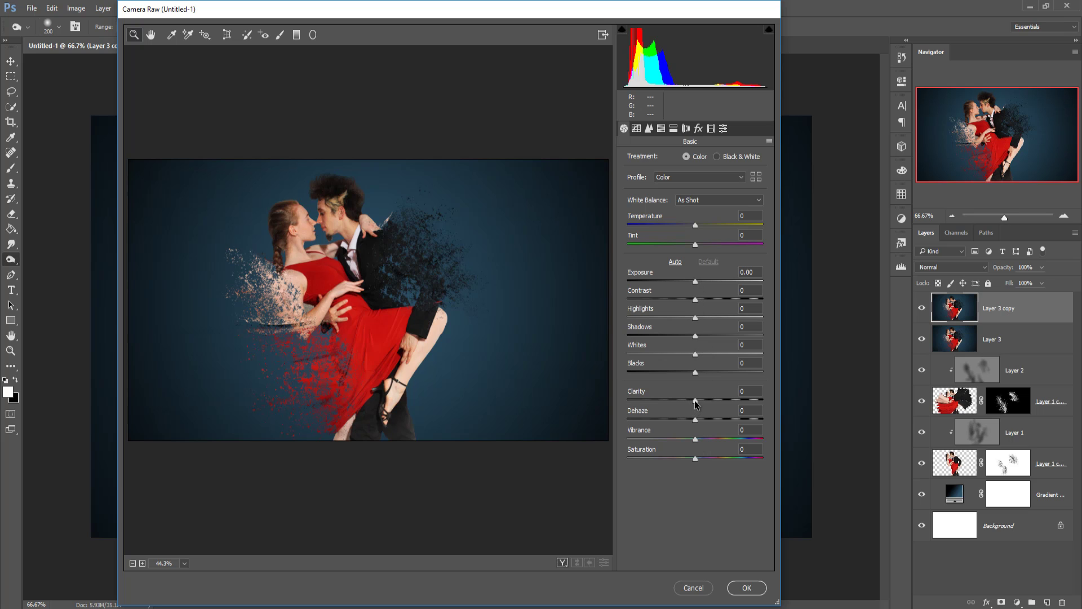
left_click_drag(694, 400, 704, 401)
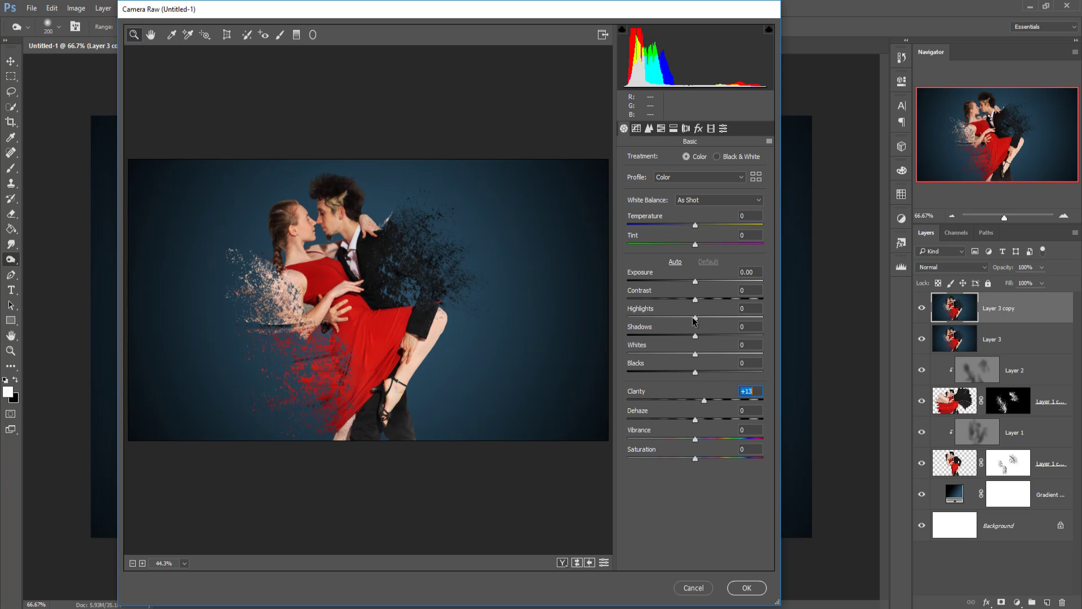
left_click_drag(694, 338, 691, 339)
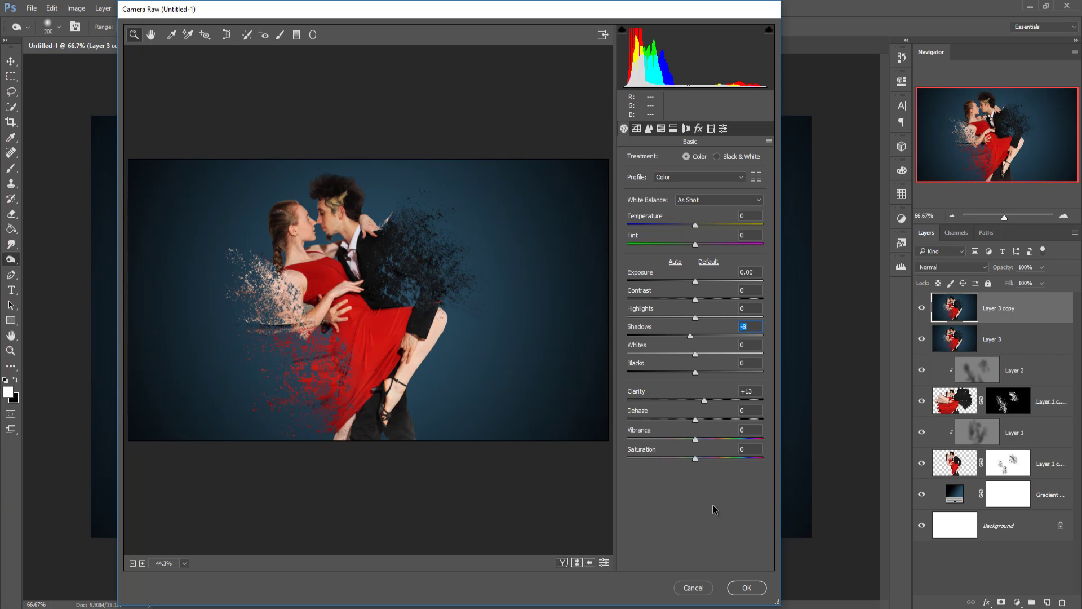
left_click_drag(697, 458, 701, 457)
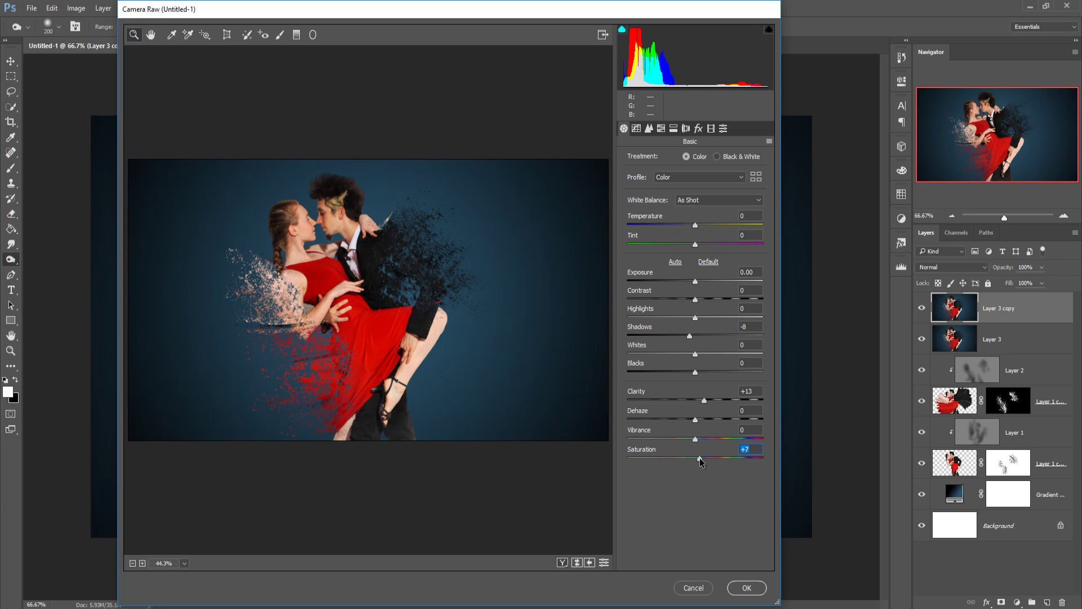
left_click_drag(701, 462, 699, 463)
Set the Camera Raw post-crop vignetting amount to -8 and raise the sharpening amount
left_click(699, 128)
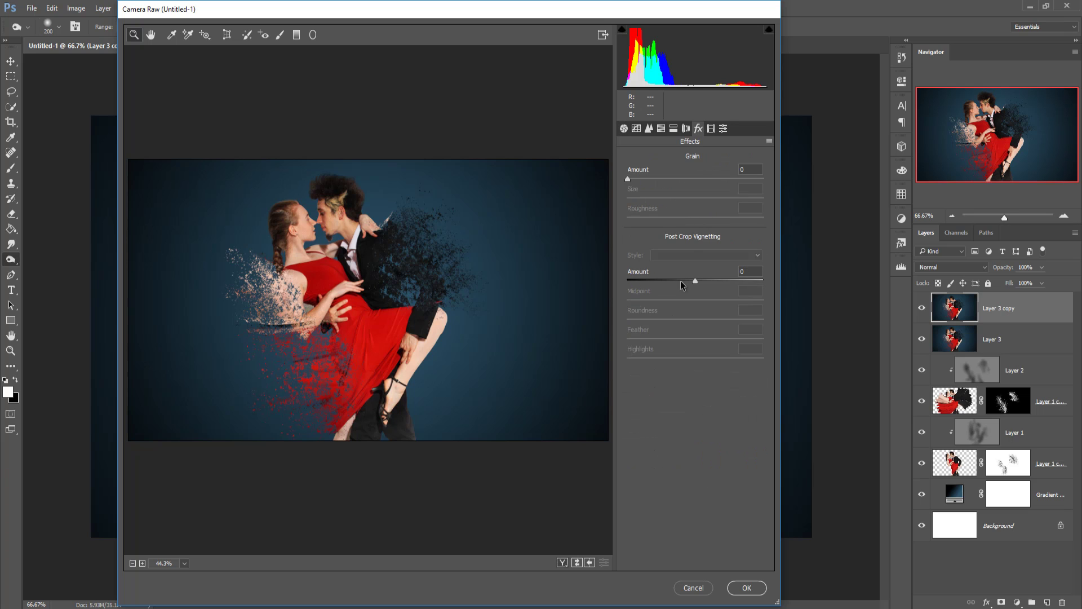
left_click_drag(694, 280, 688, 281)
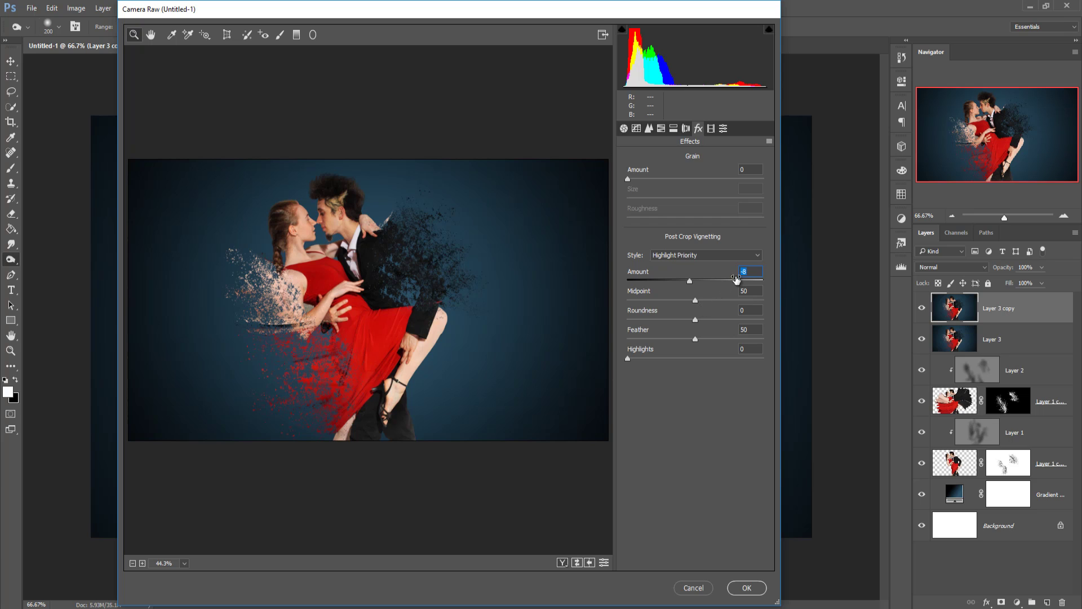
left_click(648, 129)
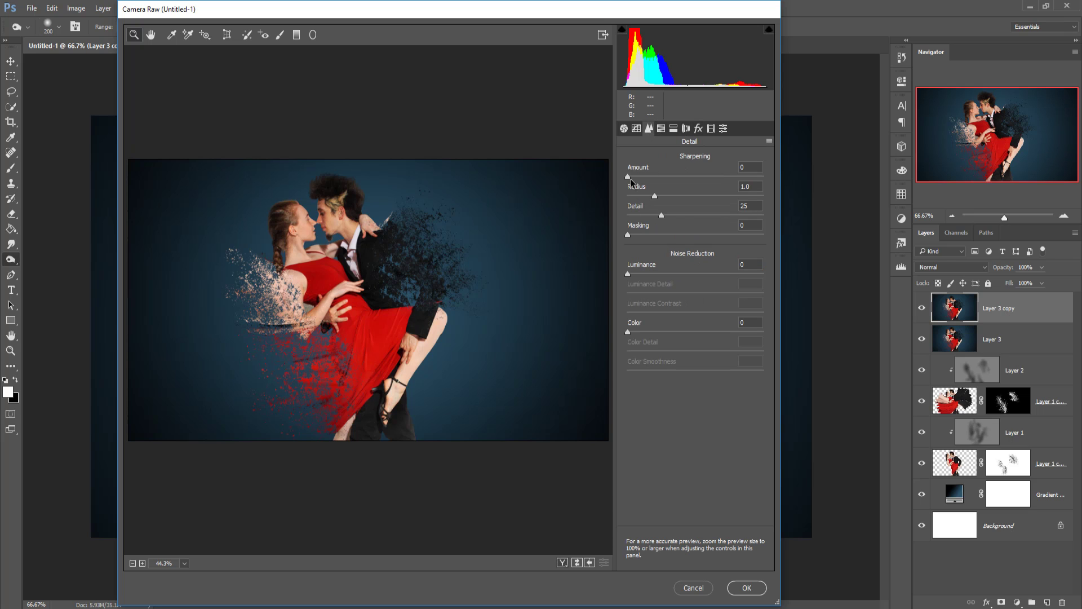
left_click_drag(627, 177, 655, 178)
Lower the Vibrance slightly, adjust the Split Toning highlights and apply the Camera Raw Filter
left_click(624, 129)
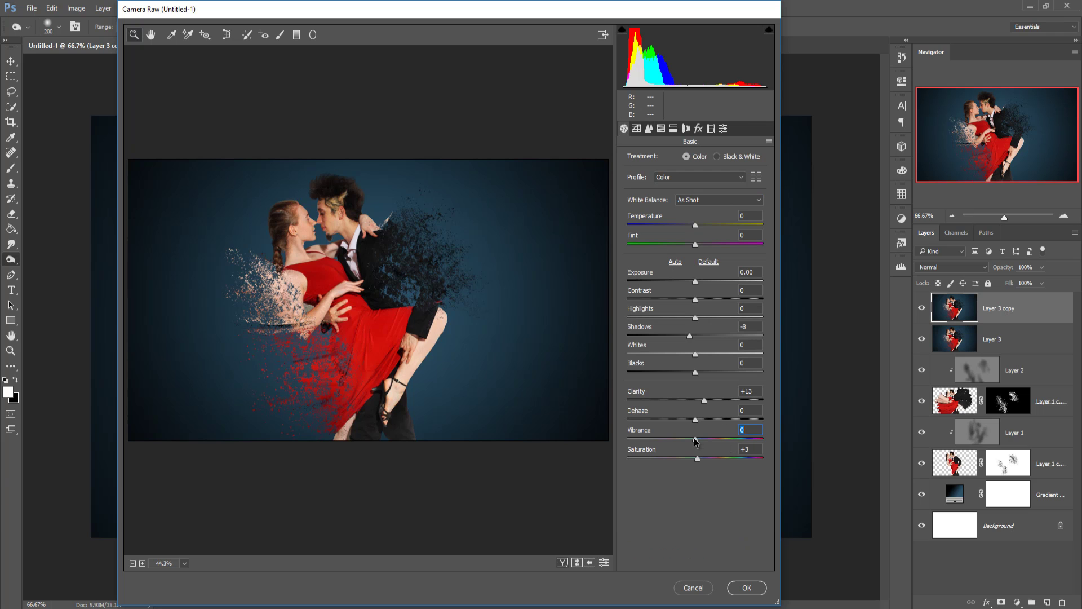
left_click_drag(695, 439, 688, 440)
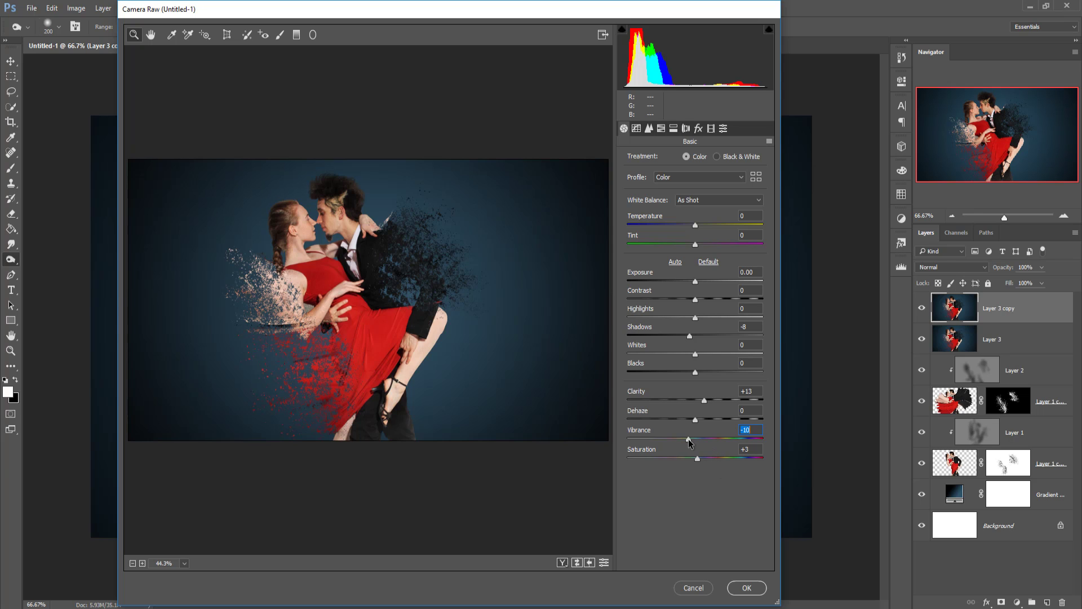
left_click_drag(688, 440, 692, 441)
left_click(673, 128)
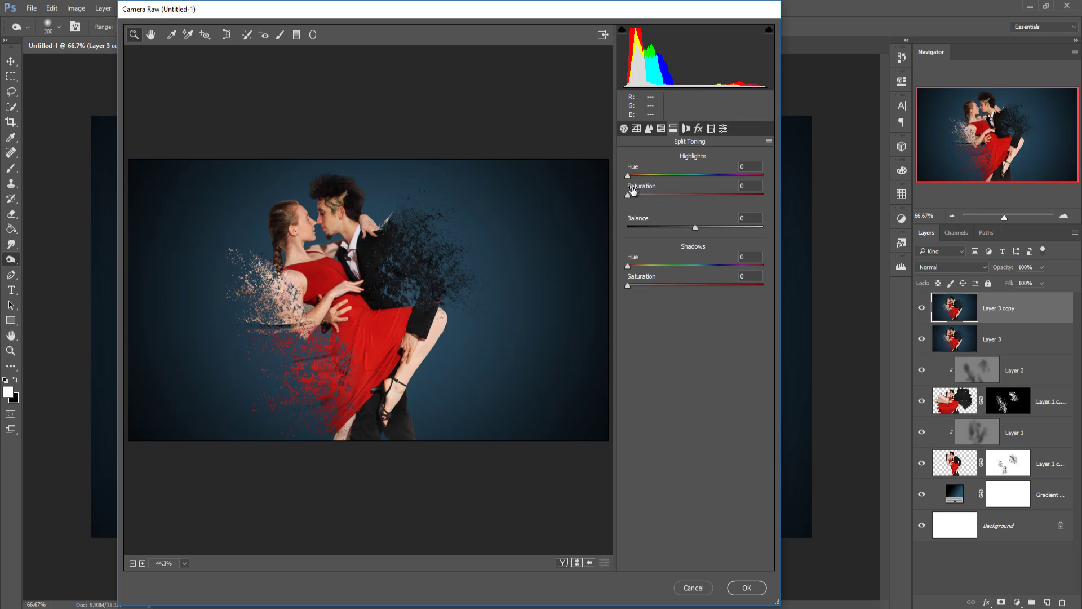
left_click_drag(633, 190, 641, 179)
left_click(746, 588)
Apply the Color Efex Pro 4 Cross Processing filter to Layer 3 with method L03 and a strength somewhat below 31%
left_click(1009, 337)
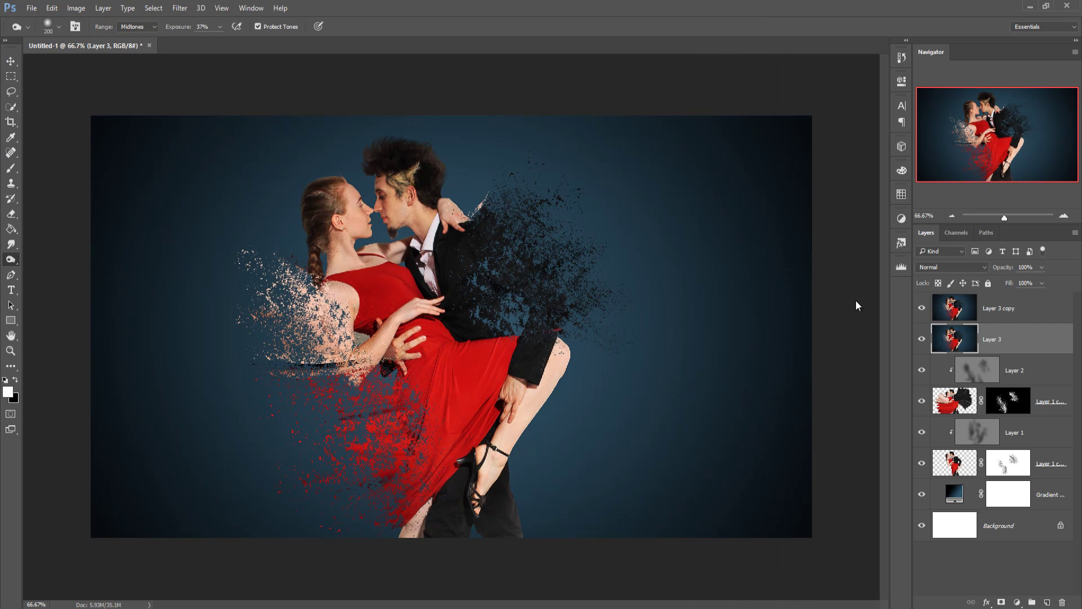
left_click(180, 8)
mouse_move(219, 257)
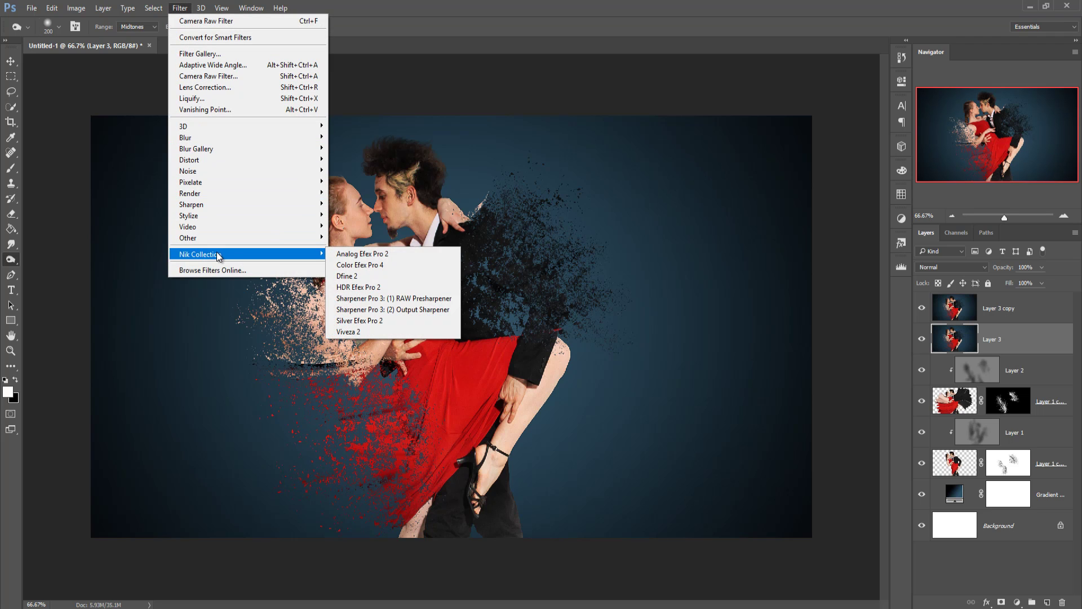
left_click(390, 265)
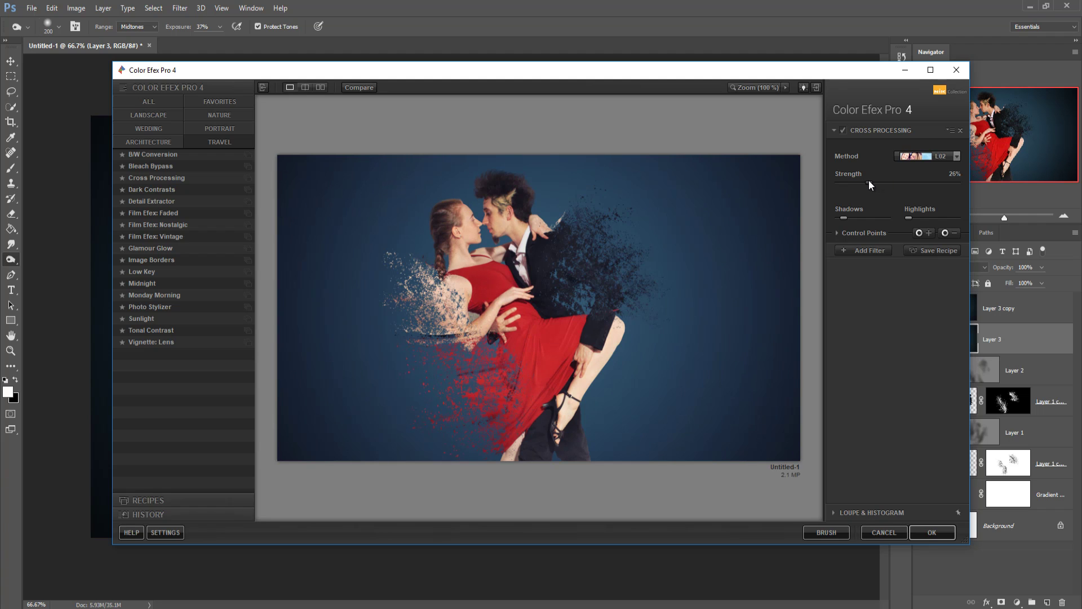
left_click_drag(868, 181, 874, 180)
left_click(956, 156)
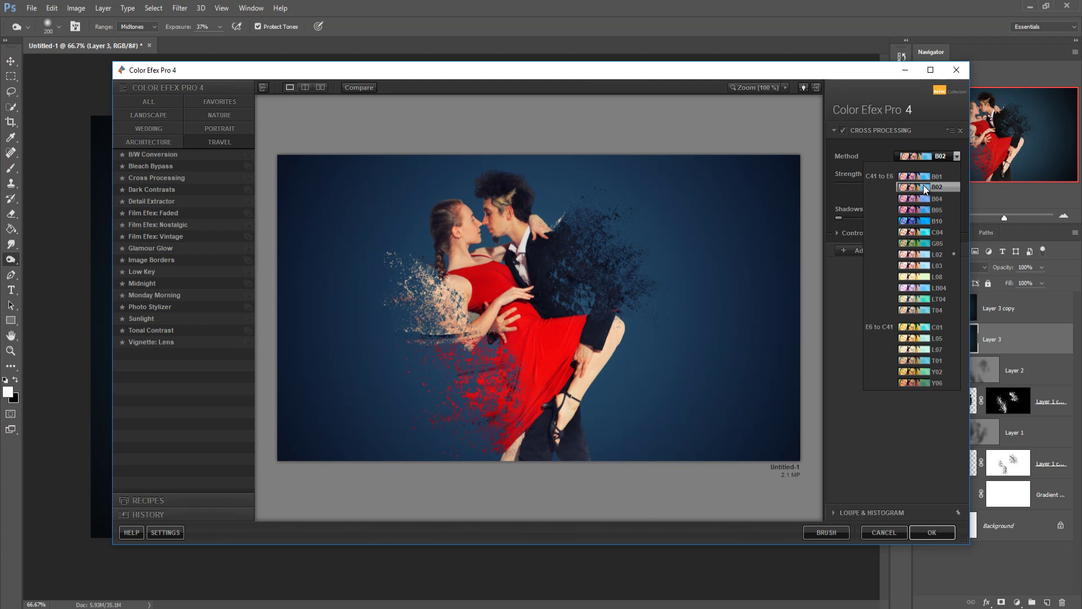
left_click(912, 266)
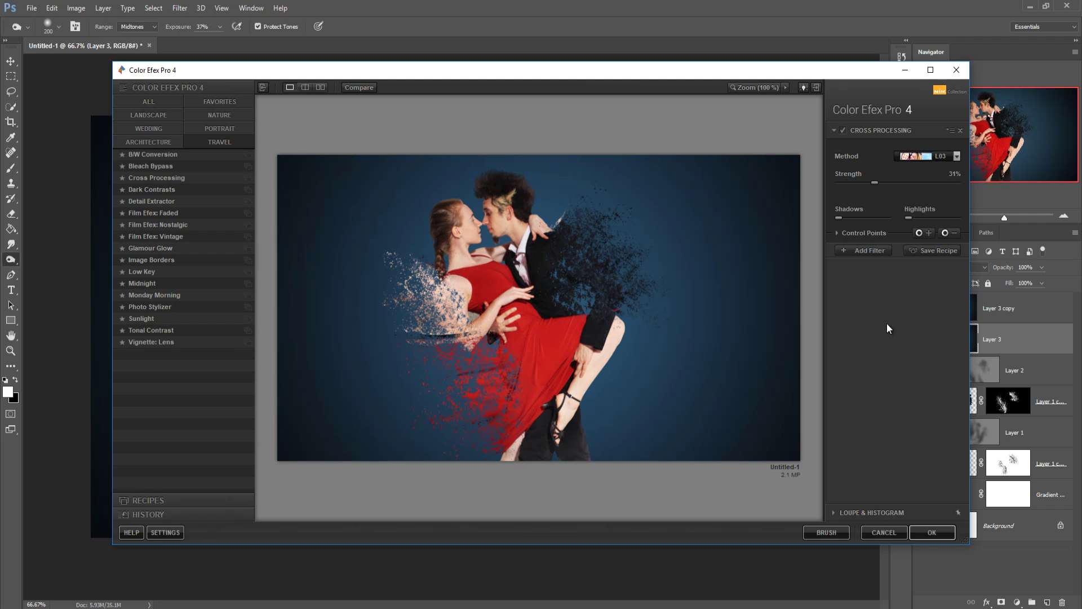
left_click_drag(876, 181, 865, 183)
left_click(920, 534)
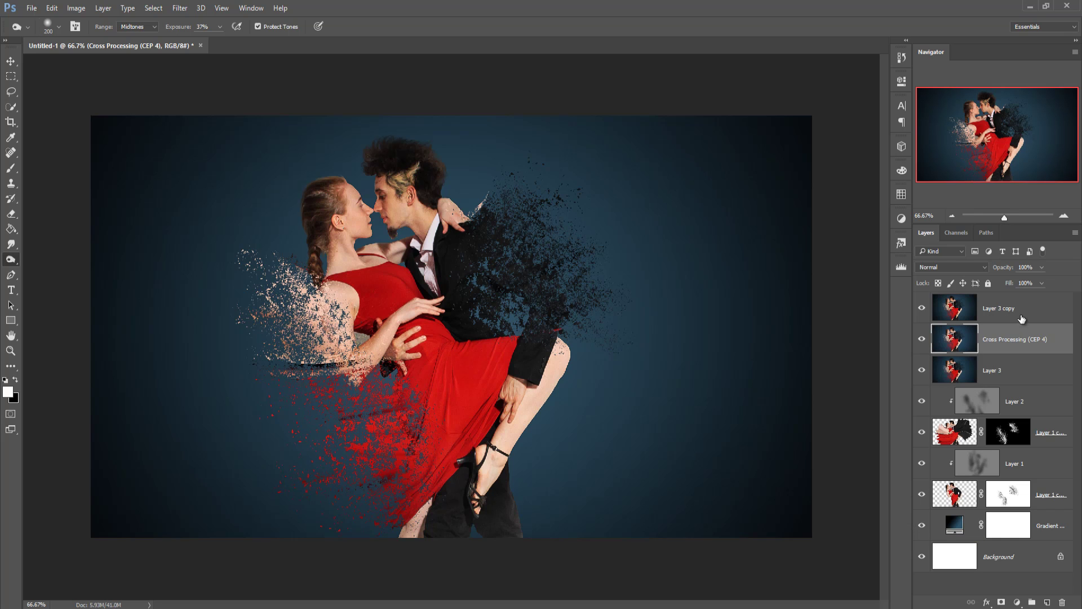
Compare the image with Layer 3 copy shown and hidden, and delete that layer
left_click(921, 309)
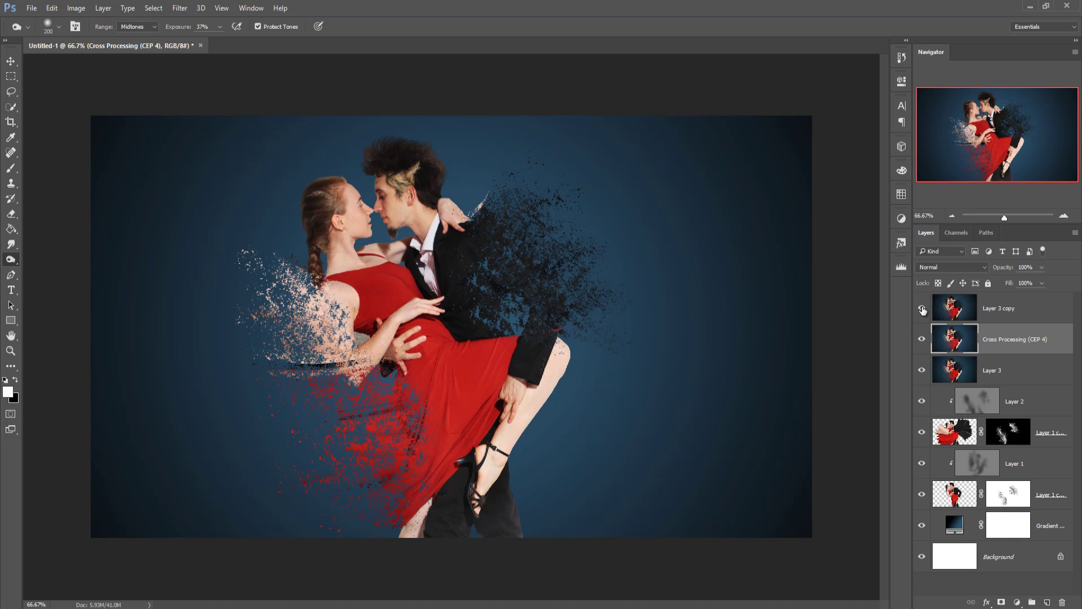
left_click(922, 308)
left_click(922, 309)
left_click(1017, 319)
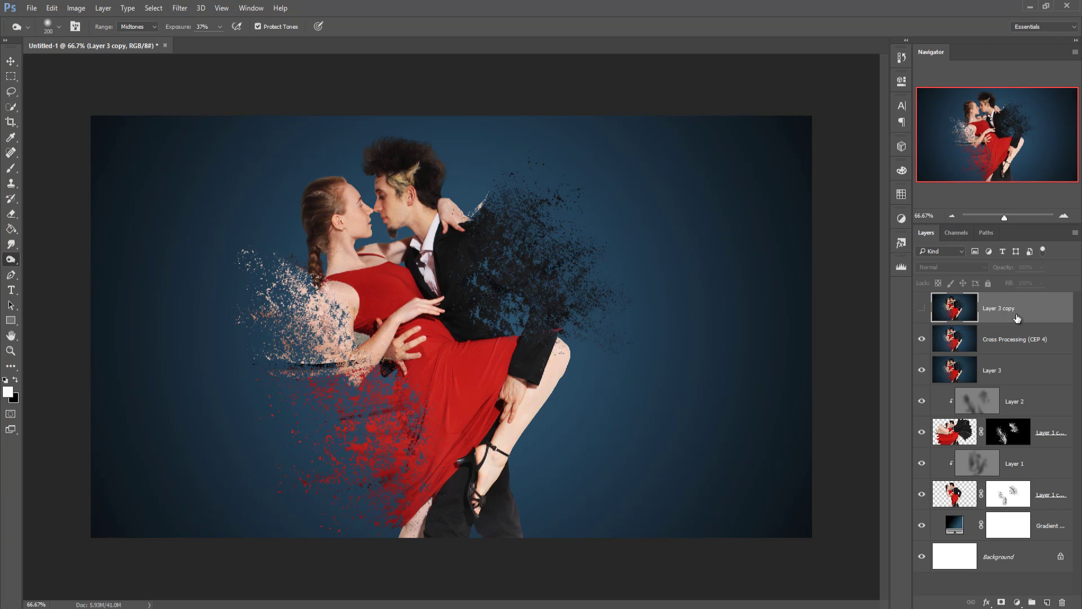
key("Delete")
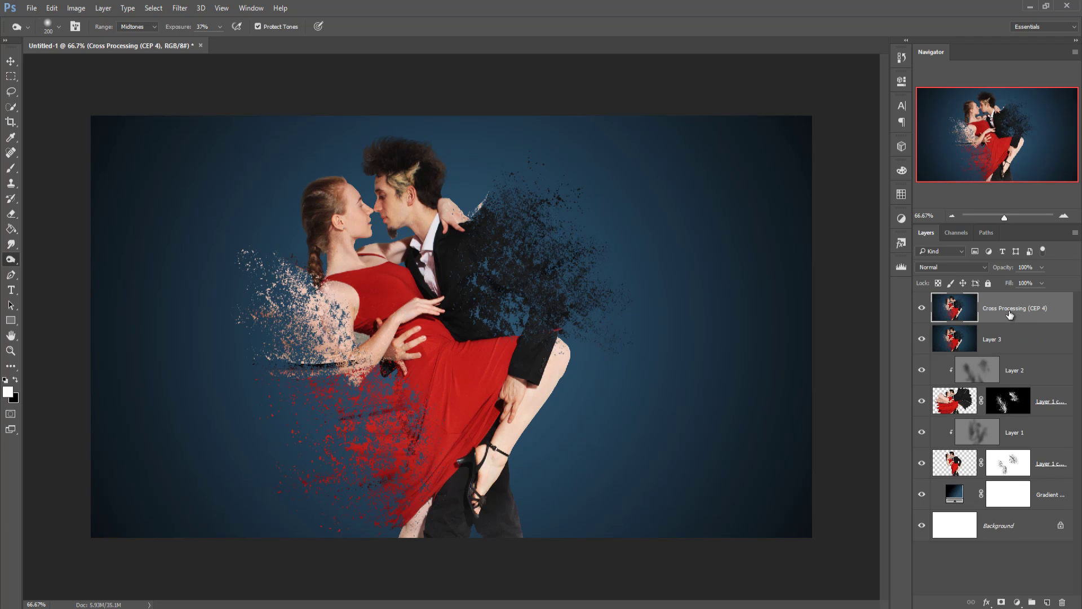
left_click(11, 76)
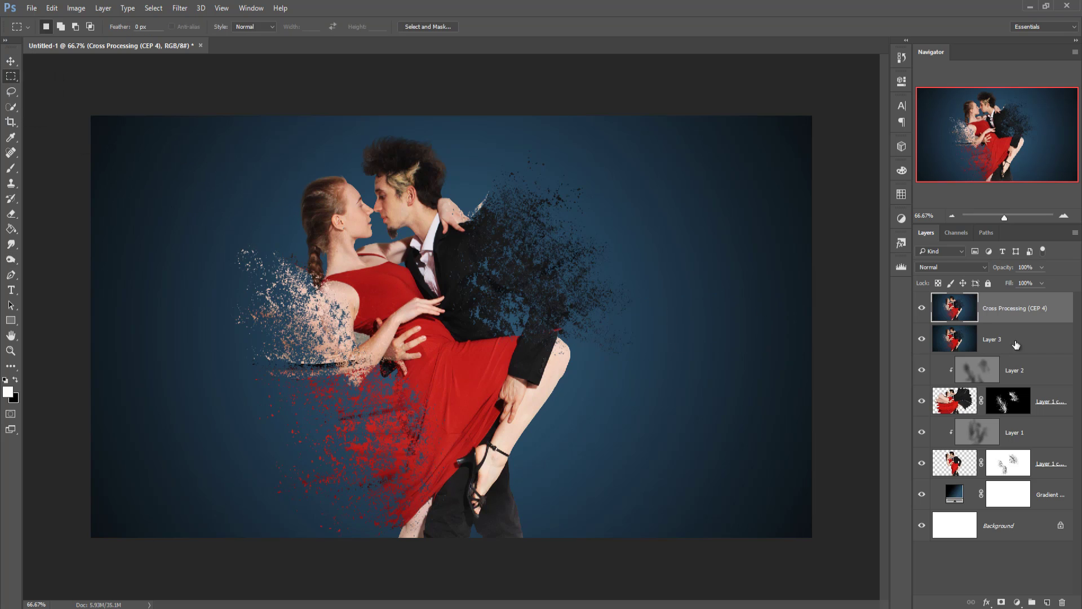